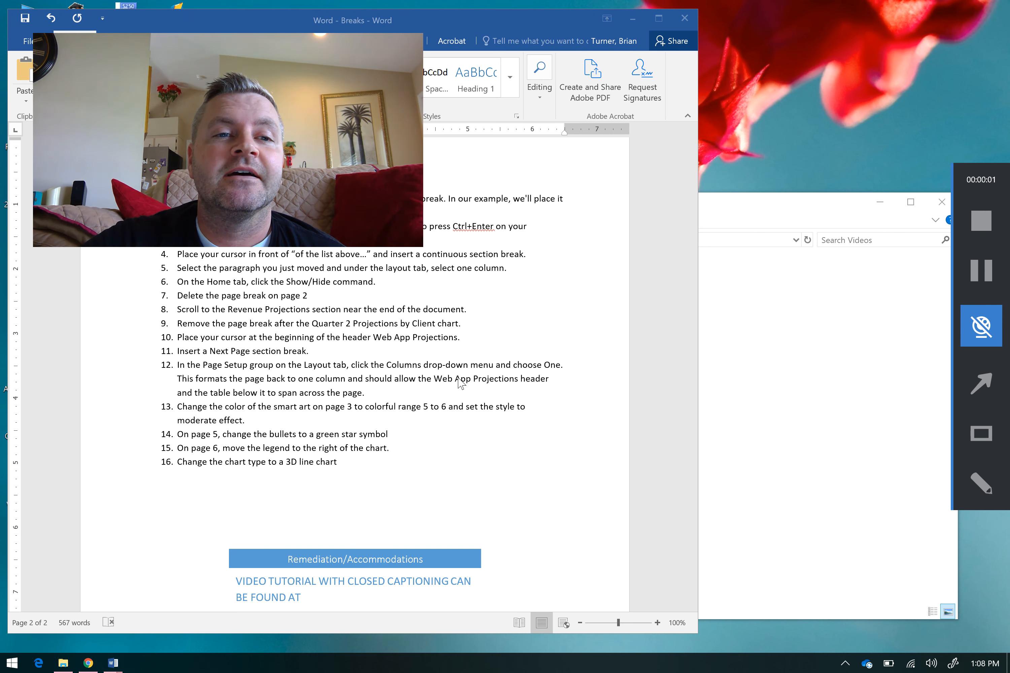
Step: Review the Learning Goal and Objective sections of the lesson plan before returning to the Independent Practice list
left_click(548, 330)
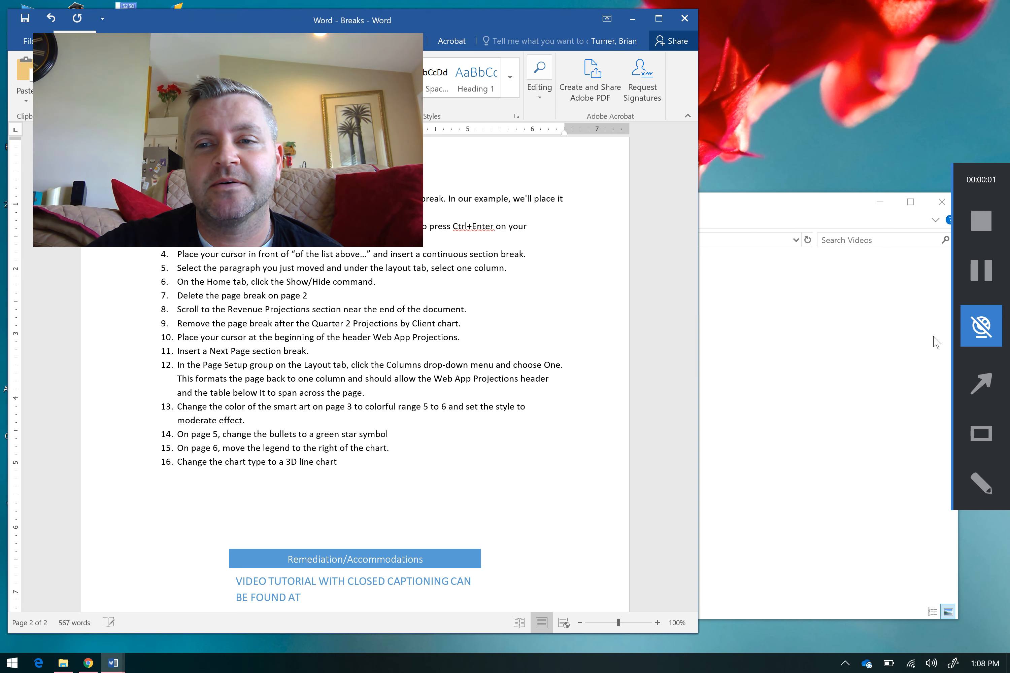
left_click(983, 327)
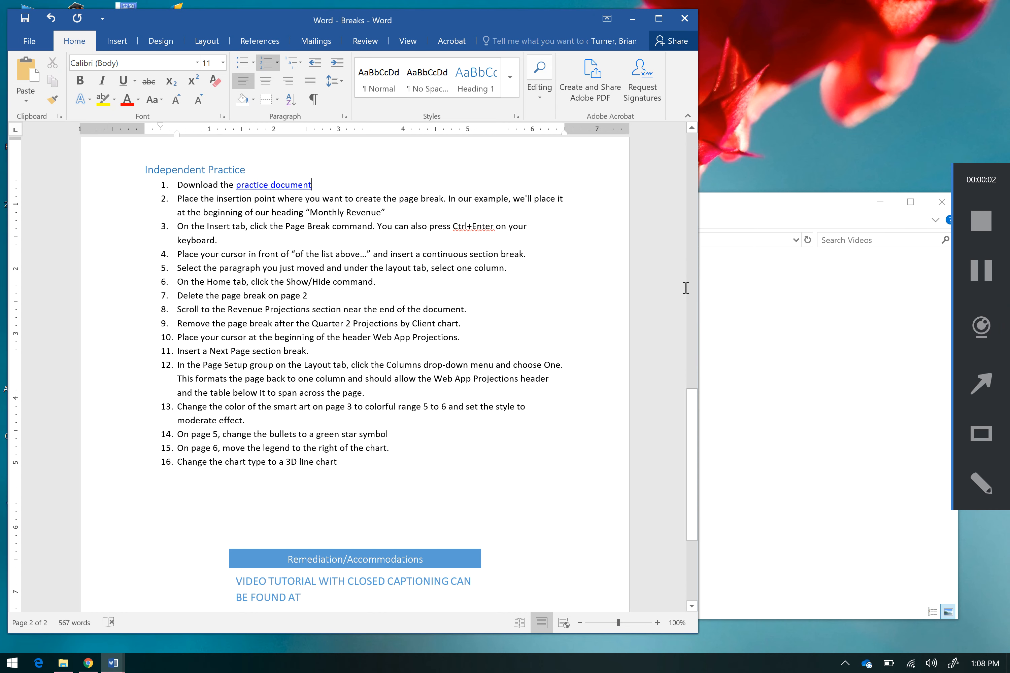
left_click_drag(689, 406, 712, 266)
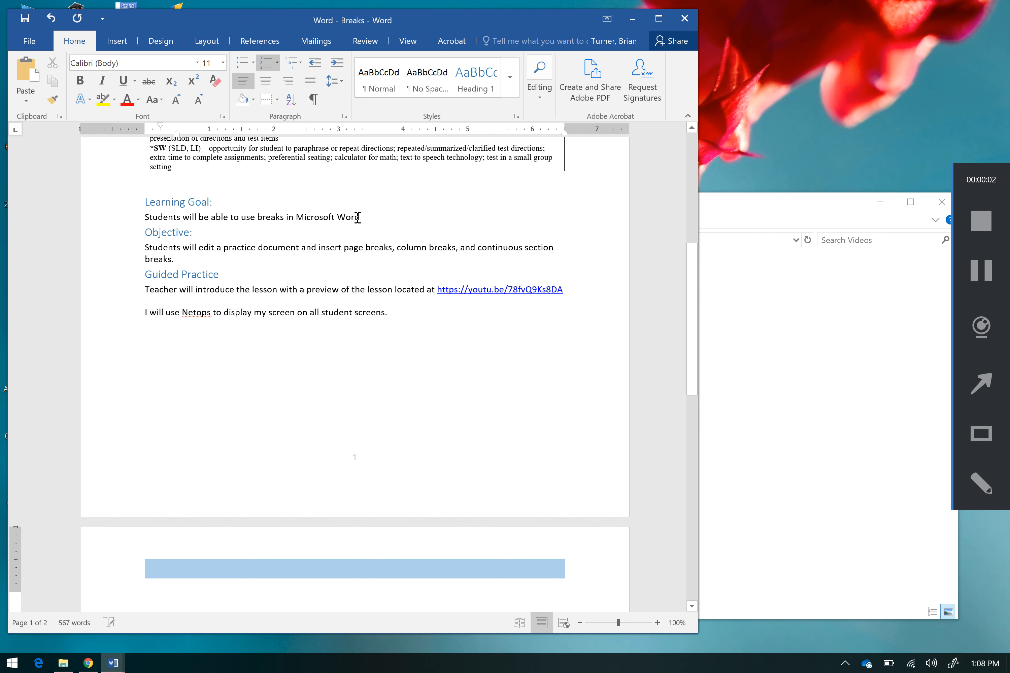
left_click_drag(365, 217, 280, 216)
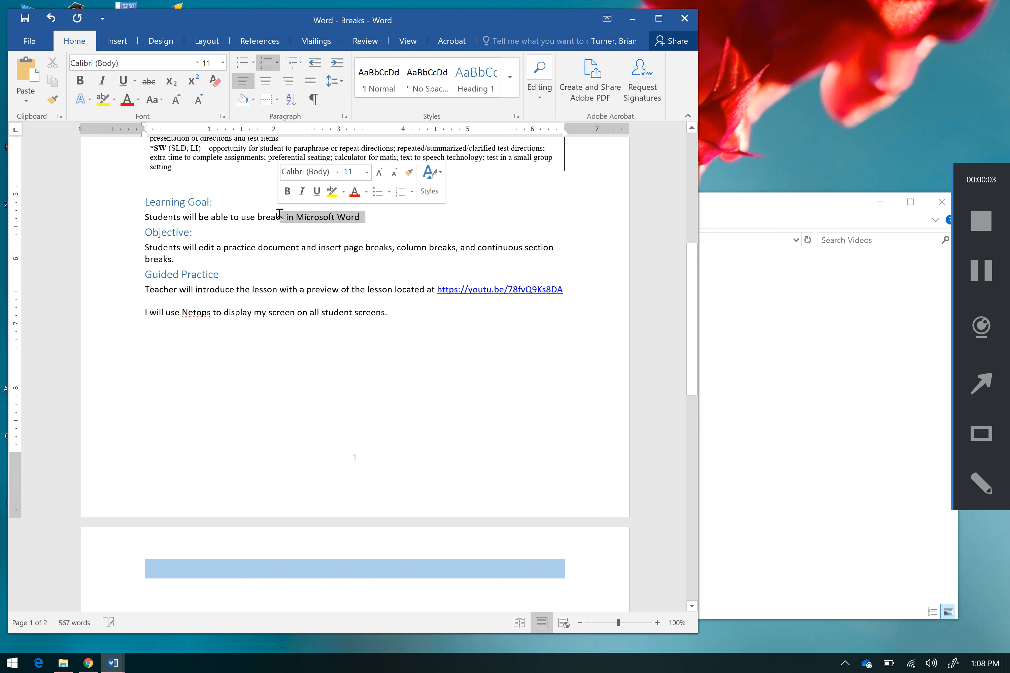
left_click_drag(240, 248, 521, 265)
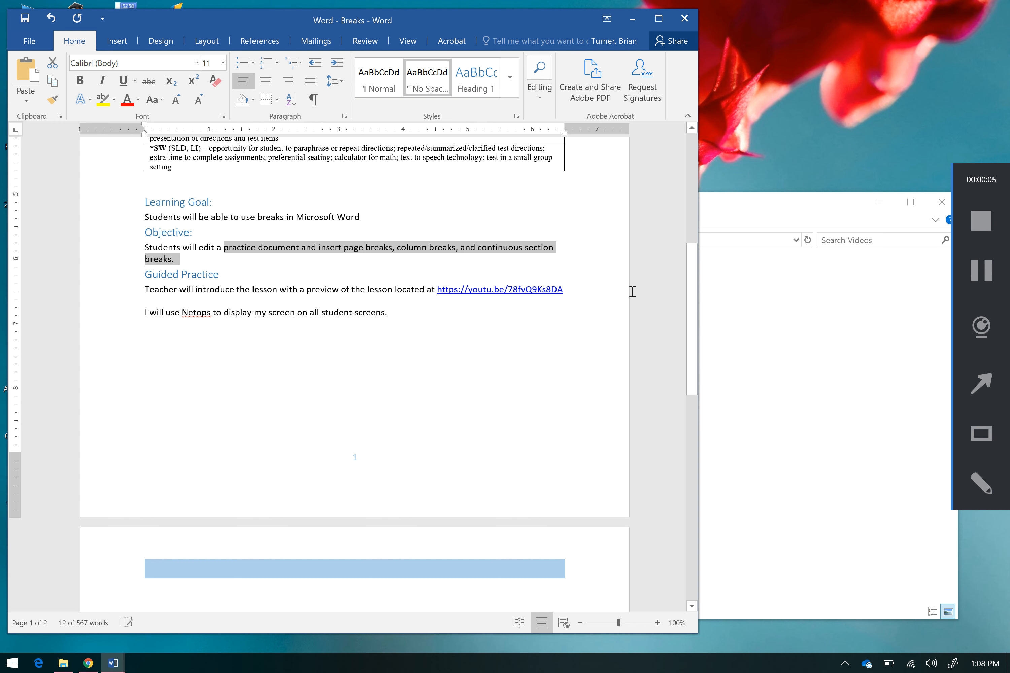
left_click_drag(687, 302, 692, 438)
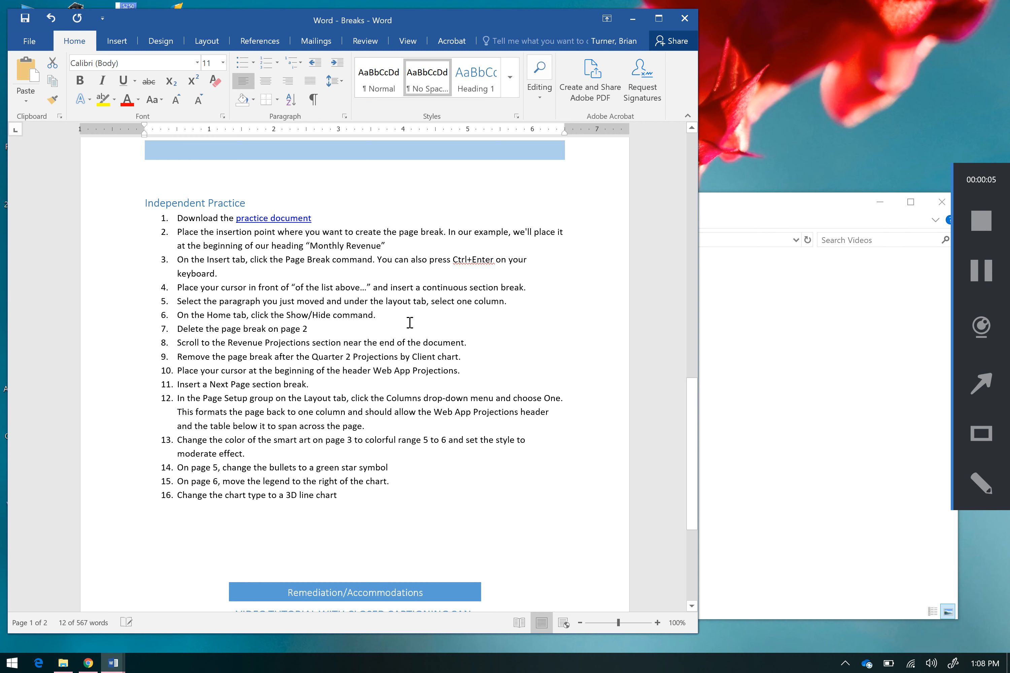
Step: Open the practice document linked in the first instruction and move its window aside to expose the lesson plan
left_click(277, 223, "ctrl")
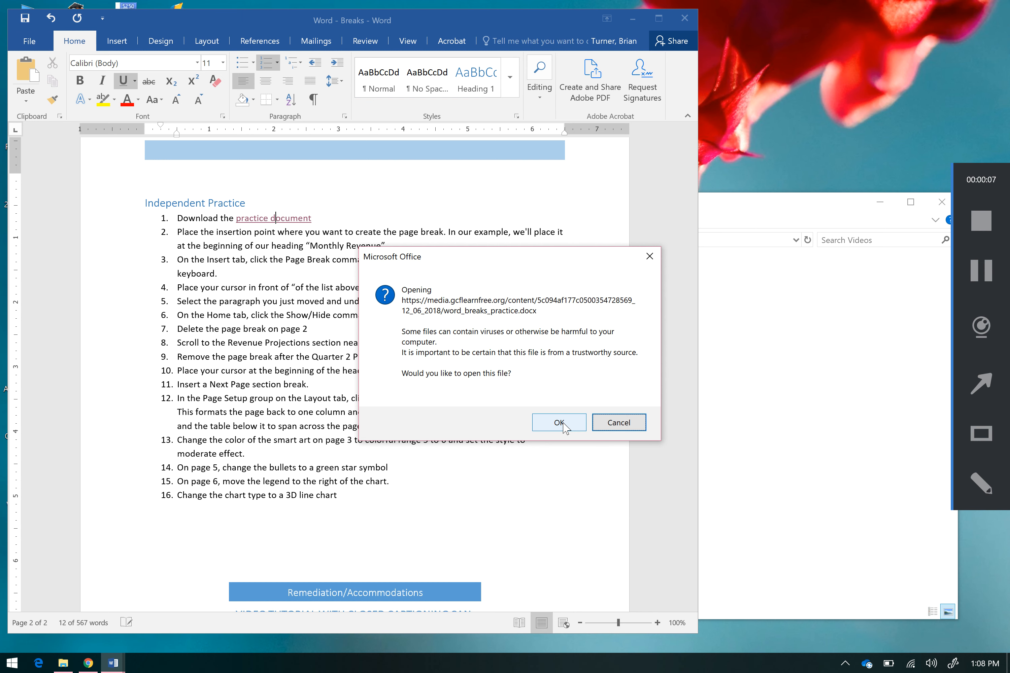
left_click(559, 422)
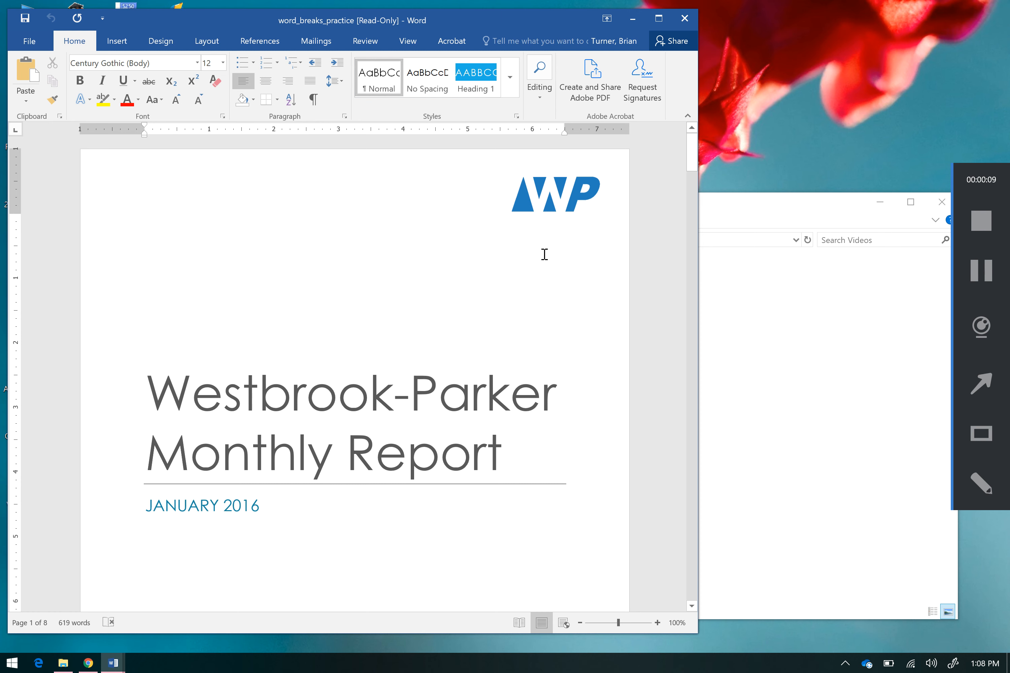
left_click_drag(687, 145, 694, 181)
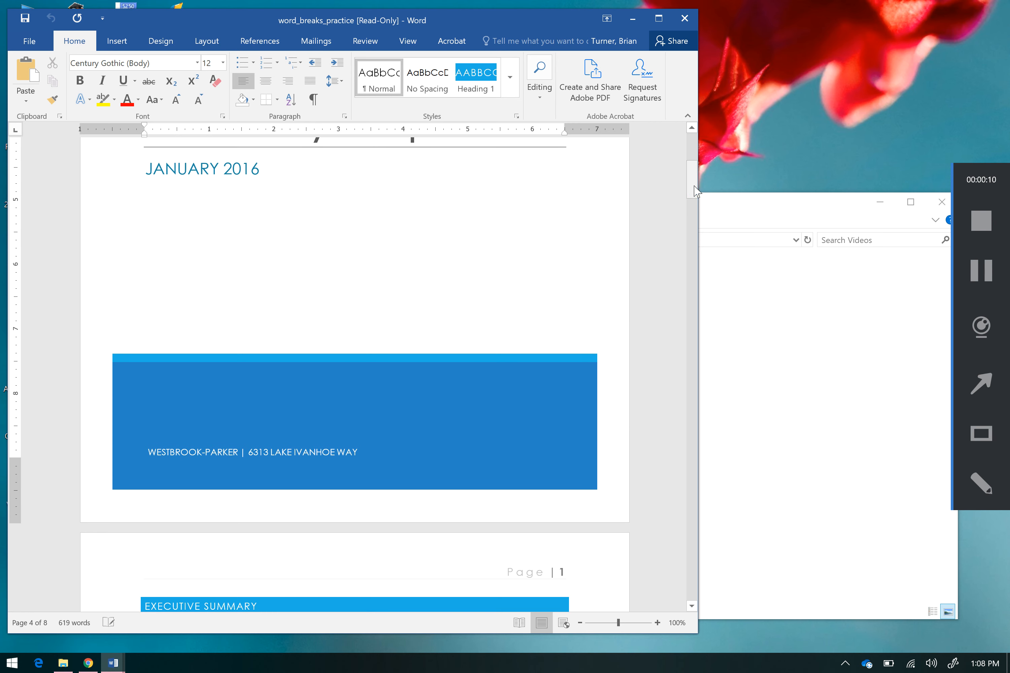
left_click_drag(521, 14, 723, 25)
Step: Read the second Independent Practice instruction on where to place the page break, and return to the practice document
left_click(115, 353)
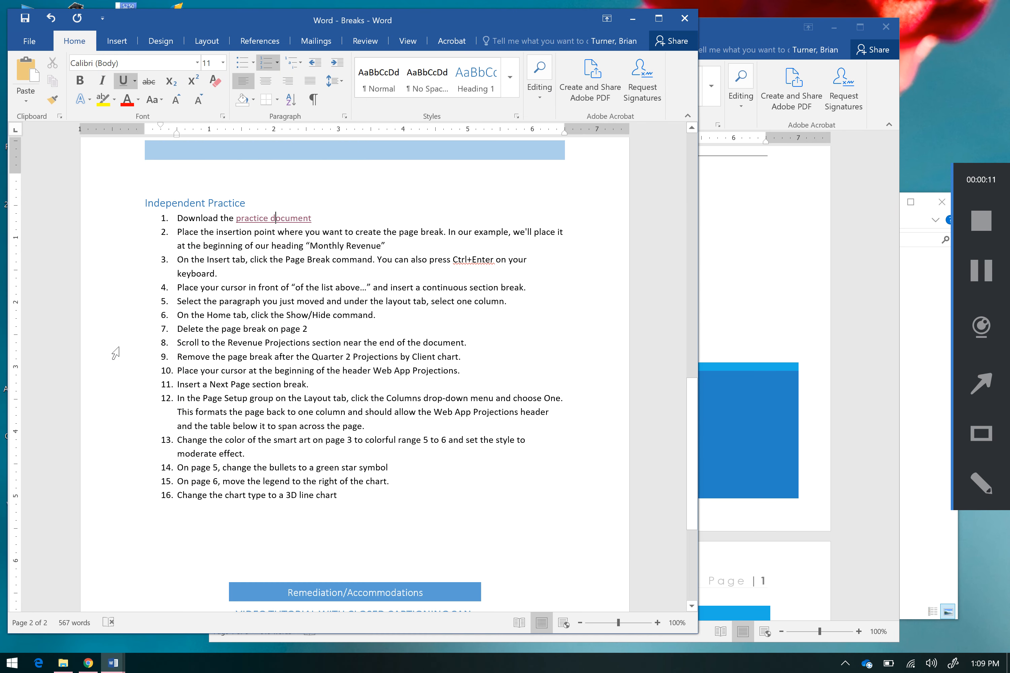
left_click_drag(188, 230, 393, 241)
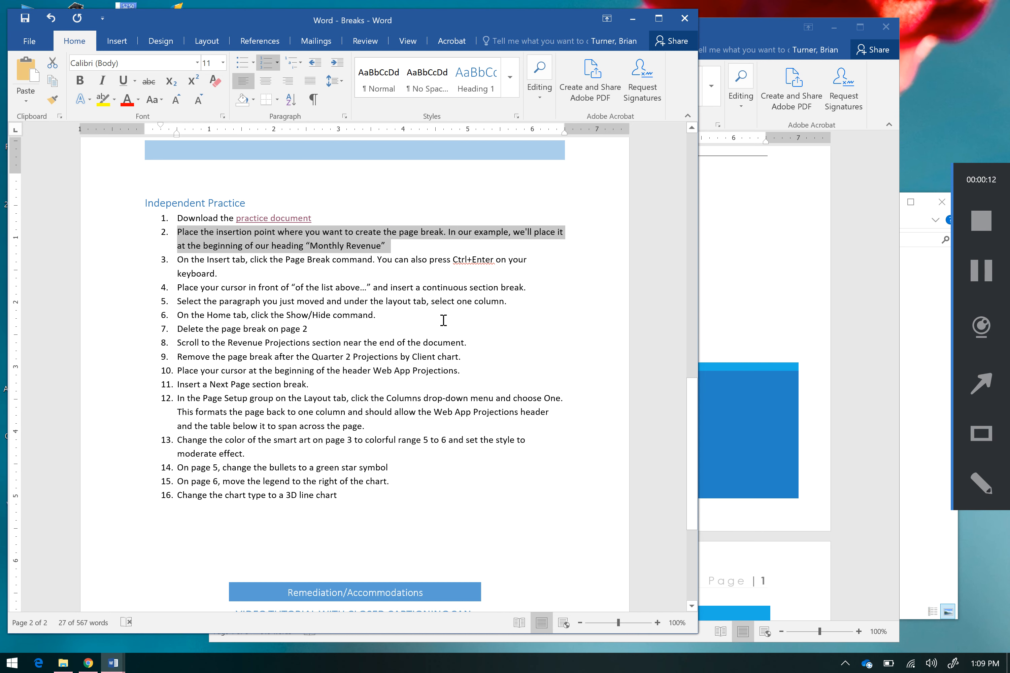
left_click(748, 359)
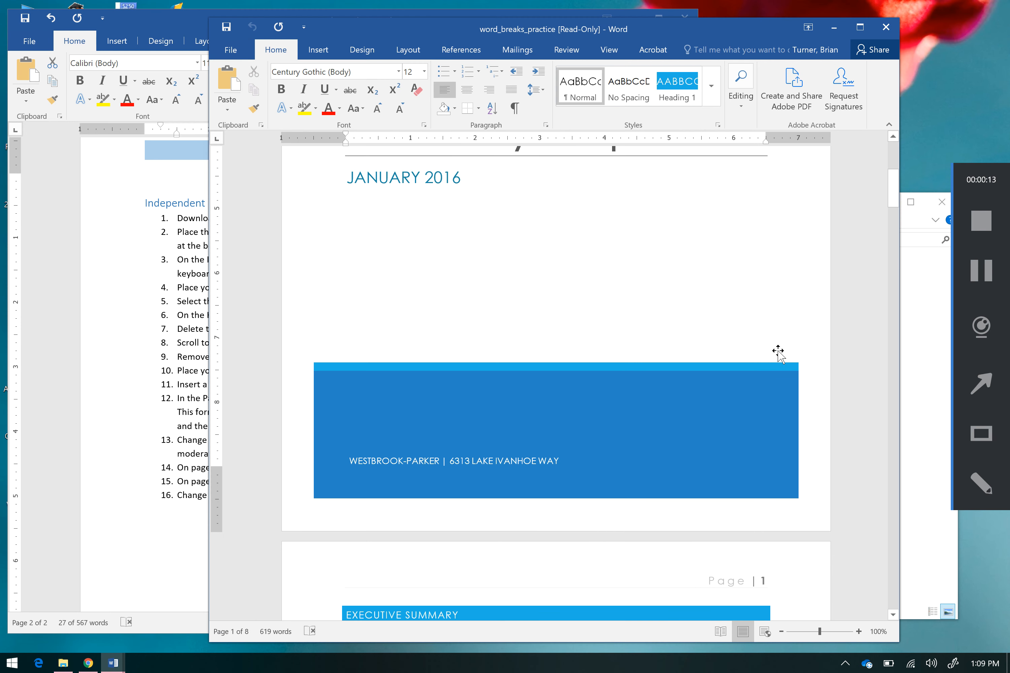
Step: Examine which style the Executive Summary heading uses in the practice document, and return to the cover page
left_click(895, 451)
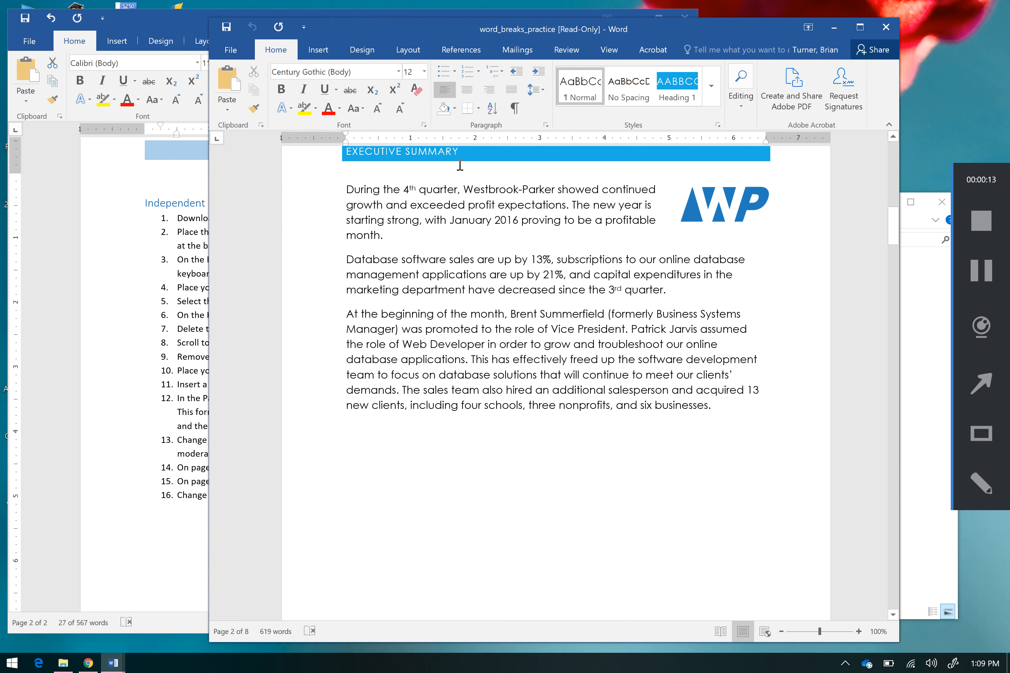
left_click(452, 153)
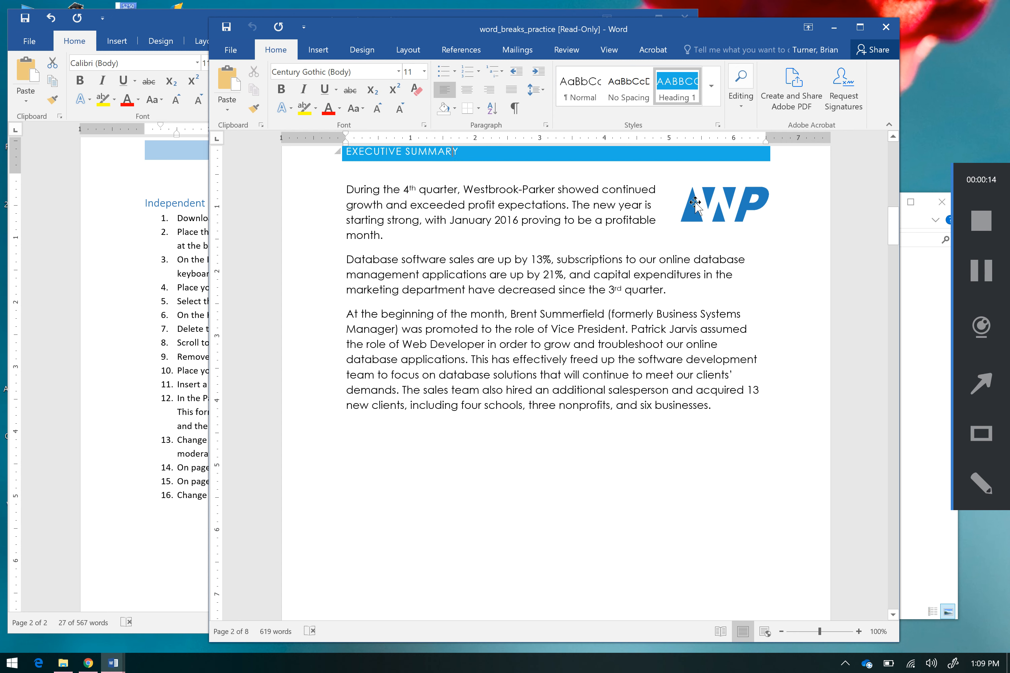
left_click(711, 85)
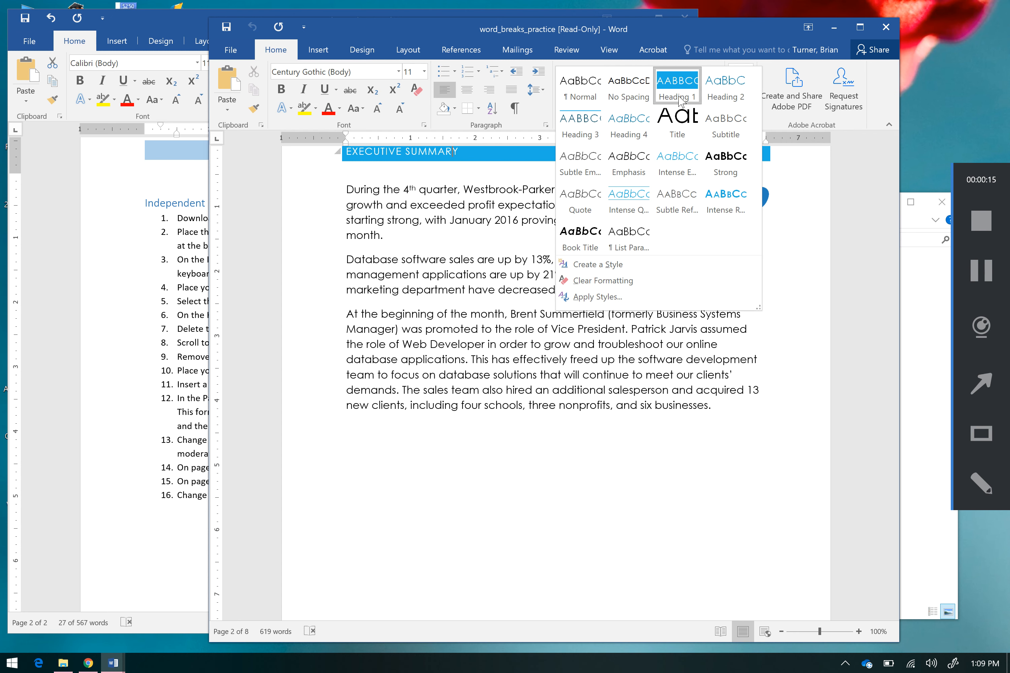
left_click(645, 434)
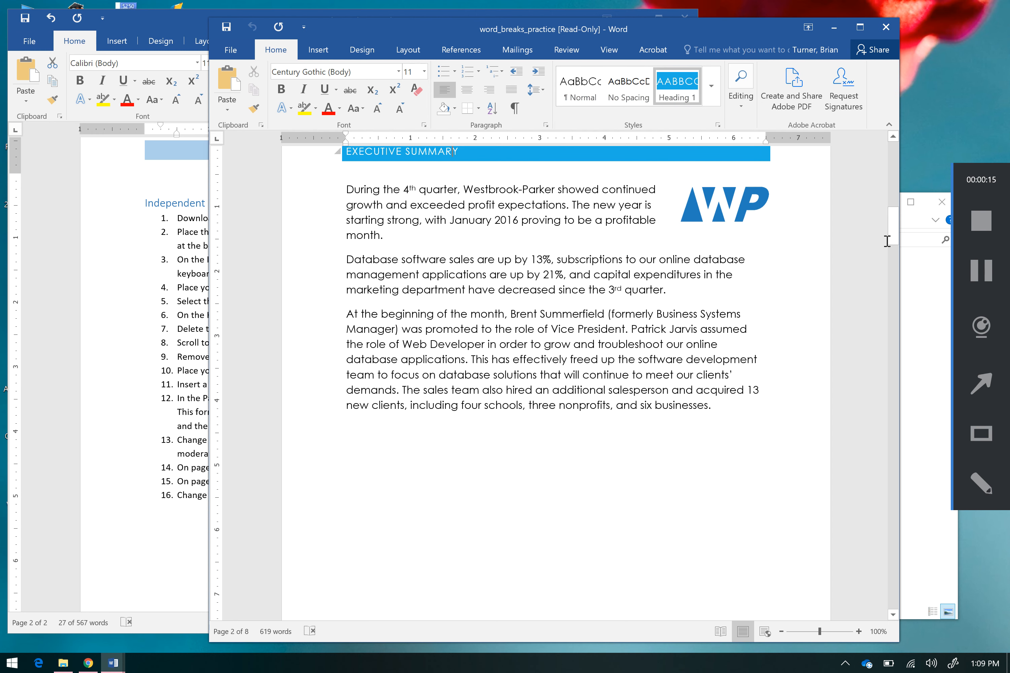
left_click_drag(892, 232, 891, 196)
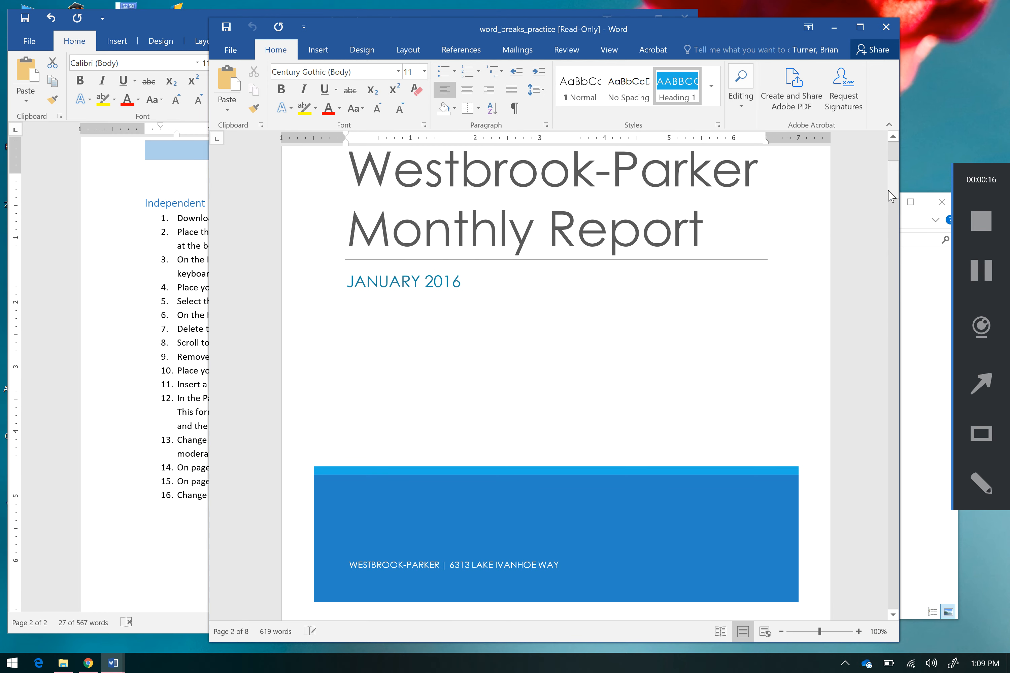
Step: Try inserting an Automatic Table 1 table of contents on a new line under the date JANUARY 2016
left_click(435, 340)
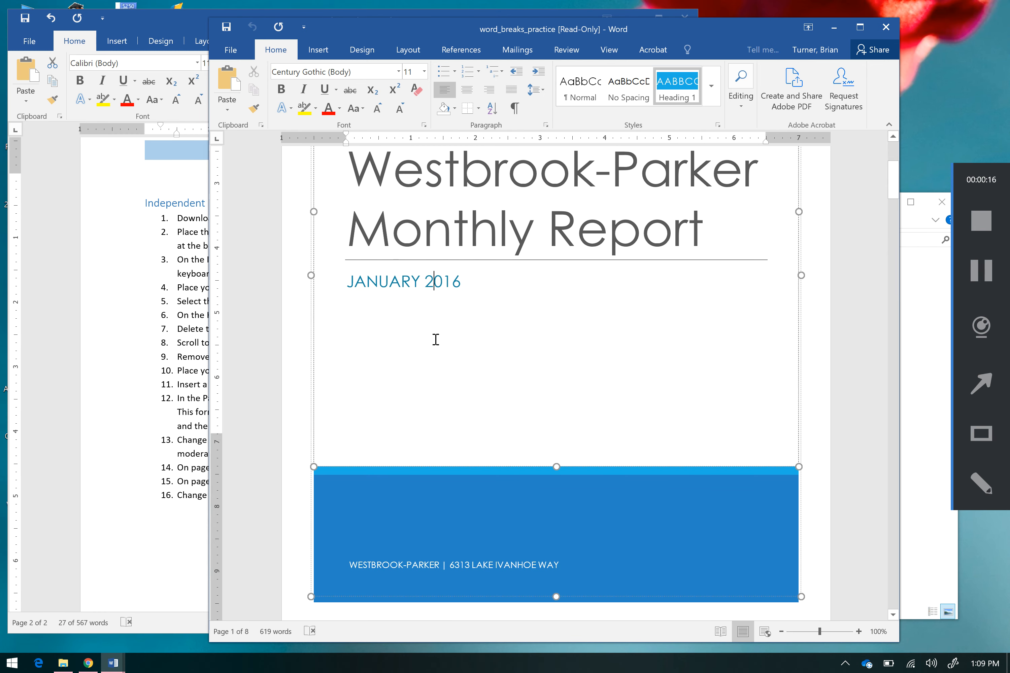
left_click(496, 277)
key("Return")
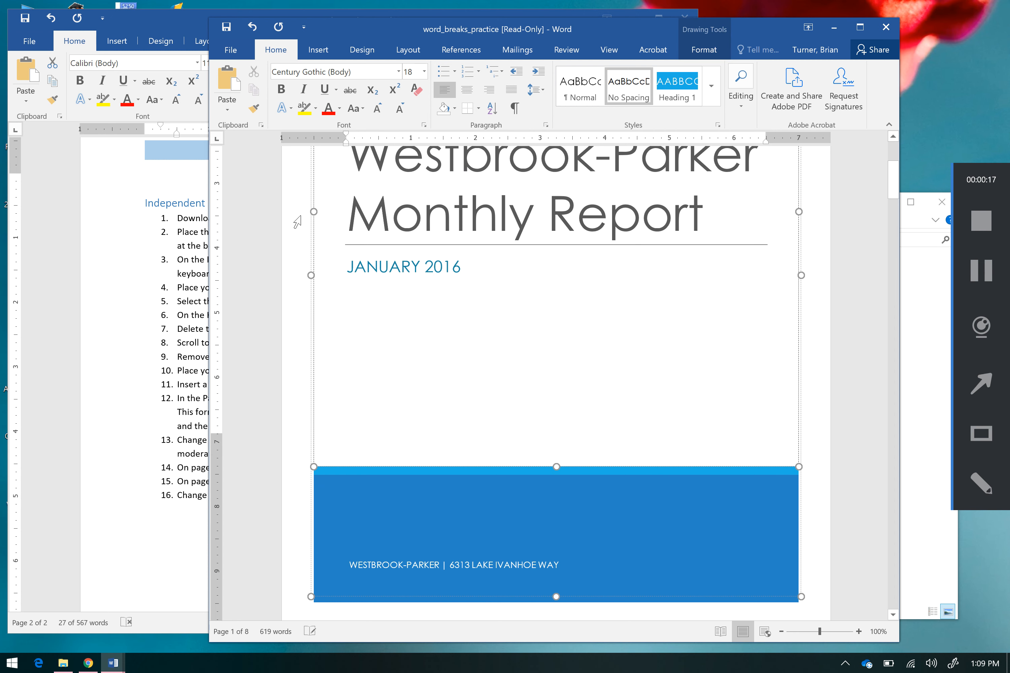
left_click(319, 51)
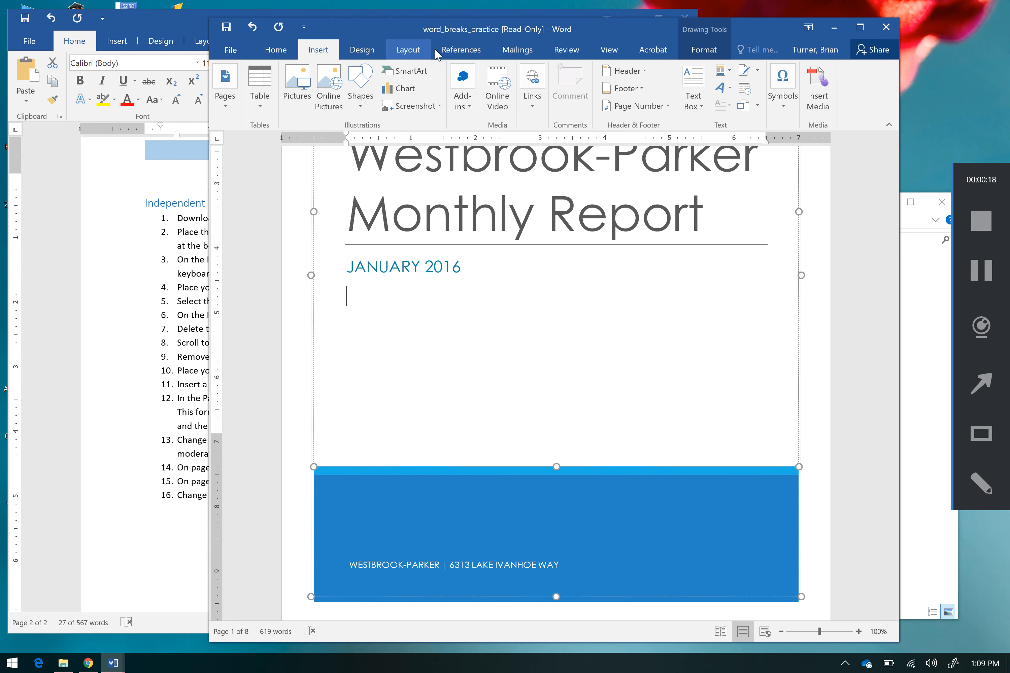
left_click(464, 52)
left_click(231, 97)
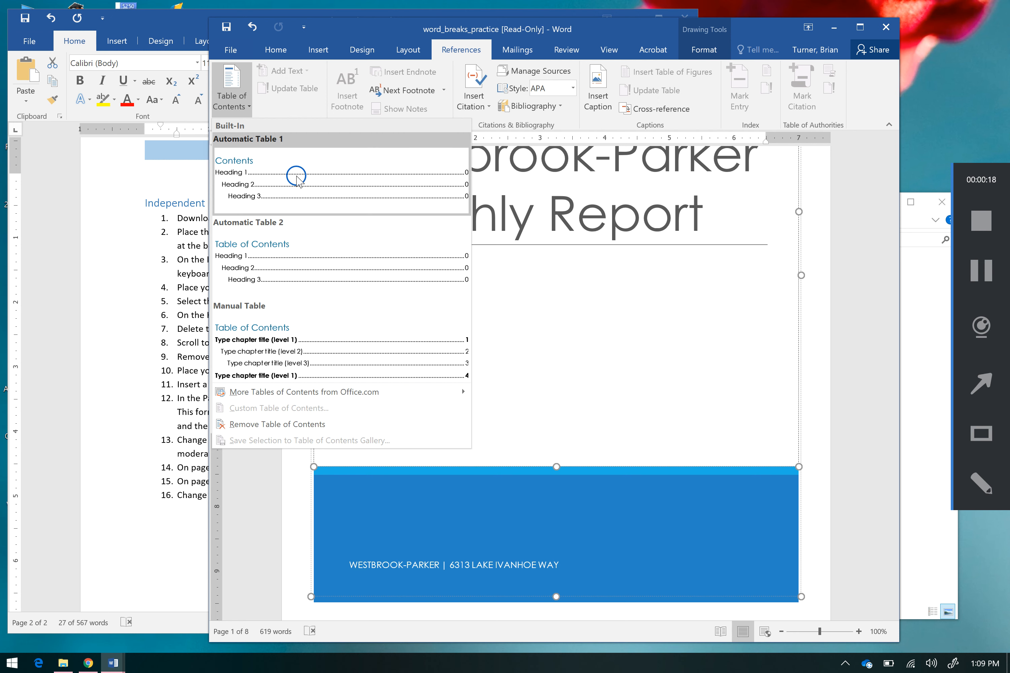
left_click(296, 179)
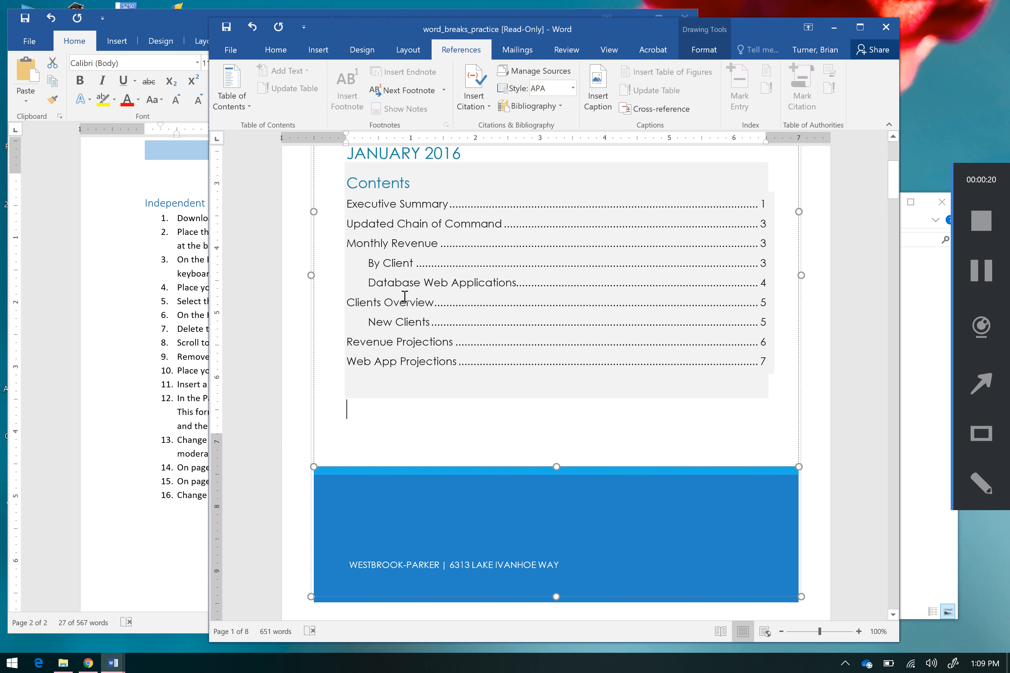
left_click(255, 30)
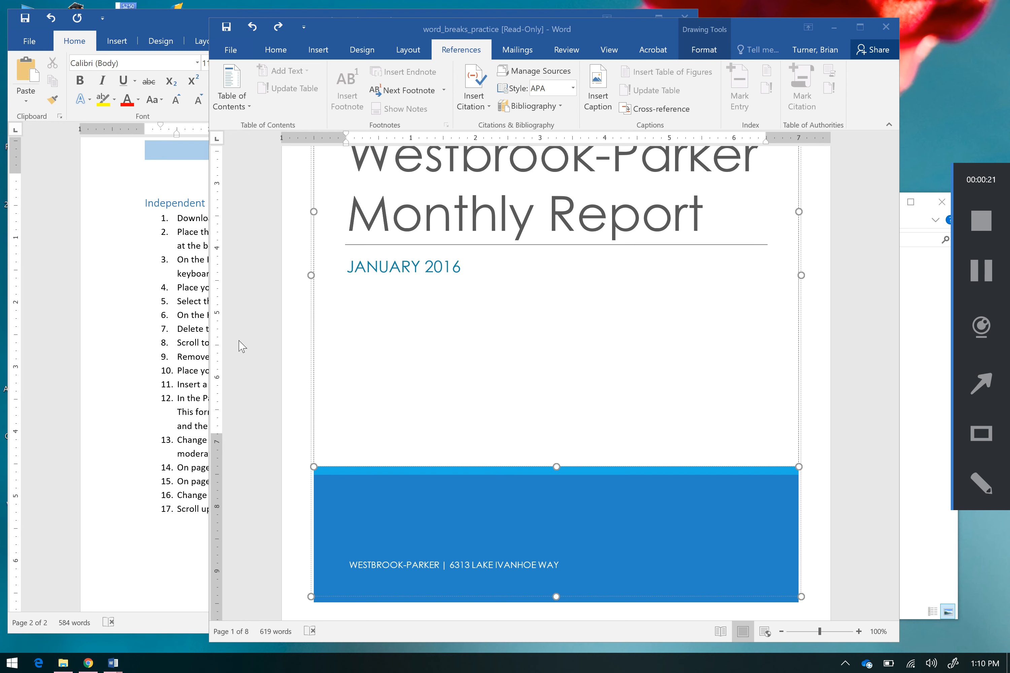
Step: Insert a page break directly before the Monthly Revenue heading
left_click(896, 461)
scroll(896, 461, "down", 15)
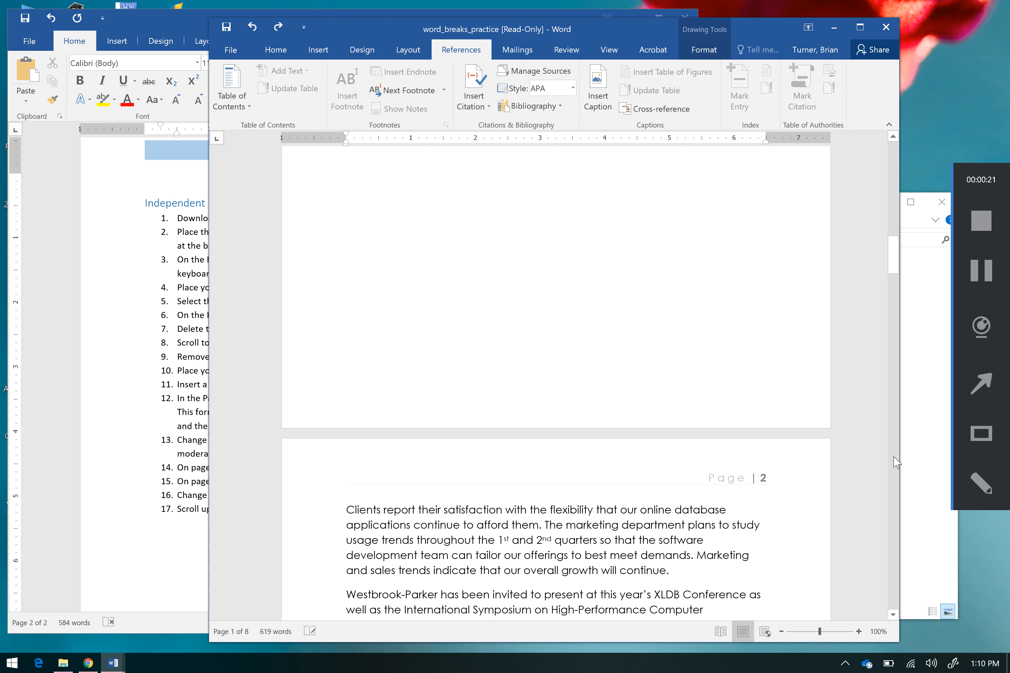
scroll(896, 461, "down", 20)
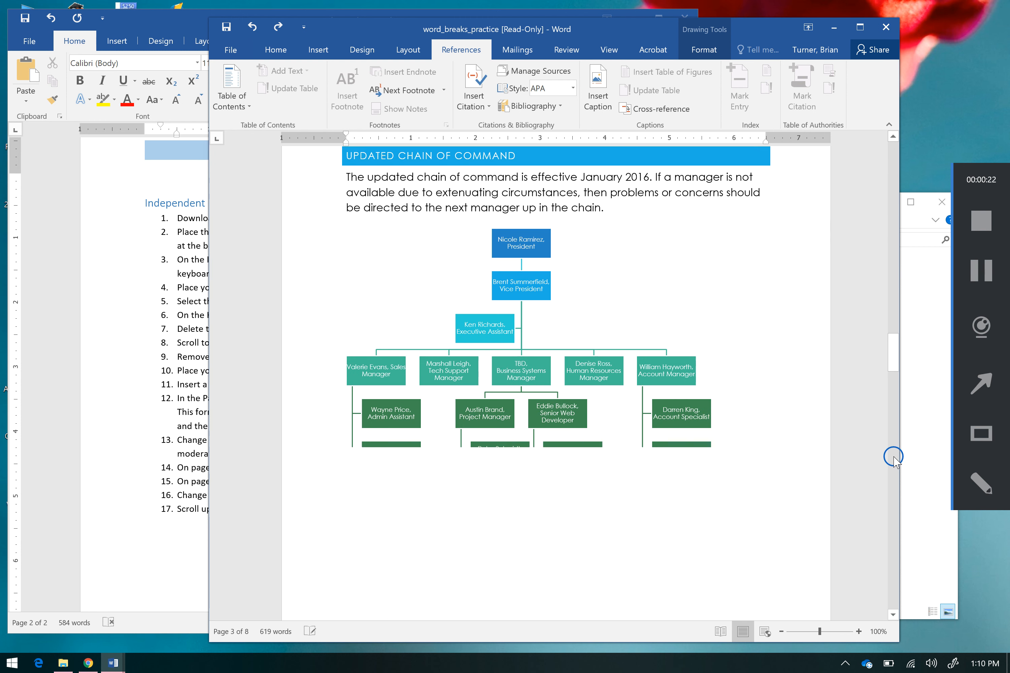
scroll(895, 461, "down", 6)
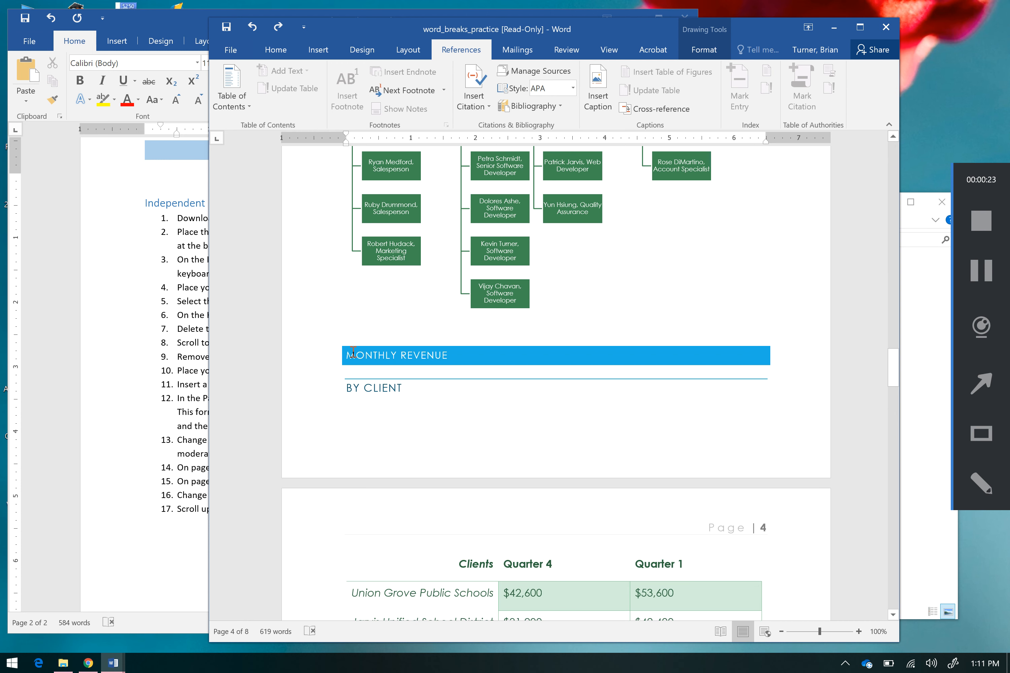
left_click(352, 353)
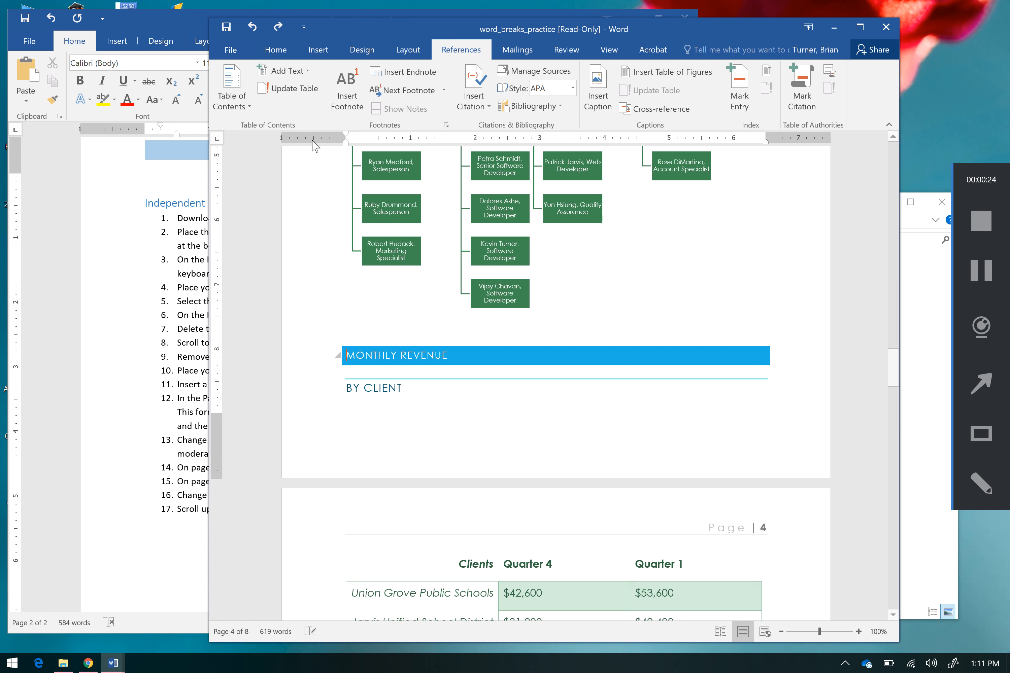
left_click(318, 49)
left_click(227, 93)
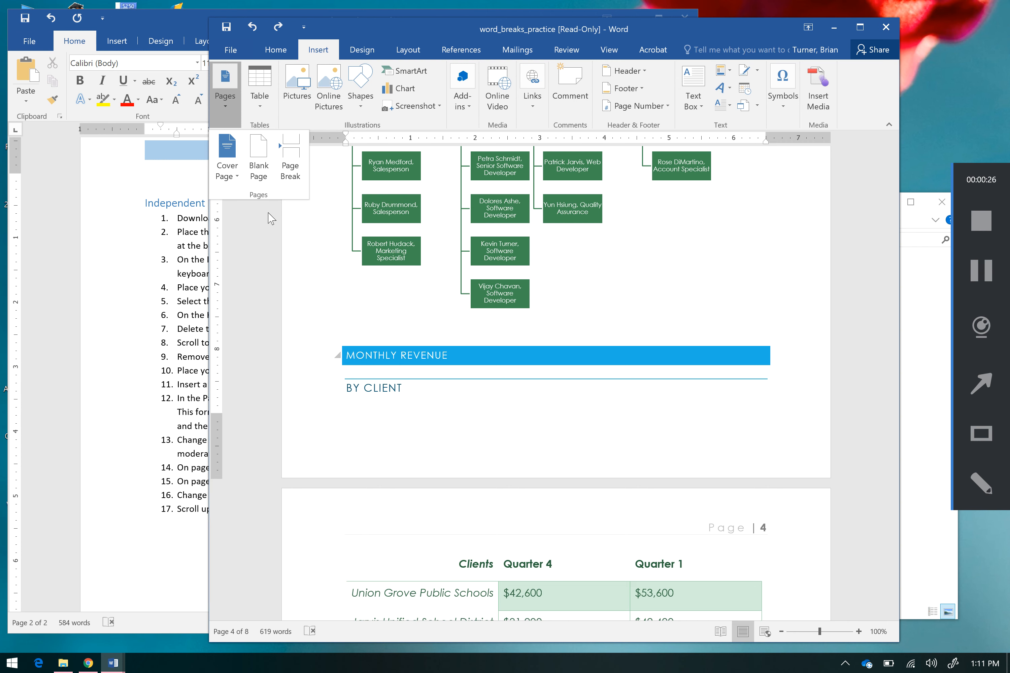
left_click(264, 248)
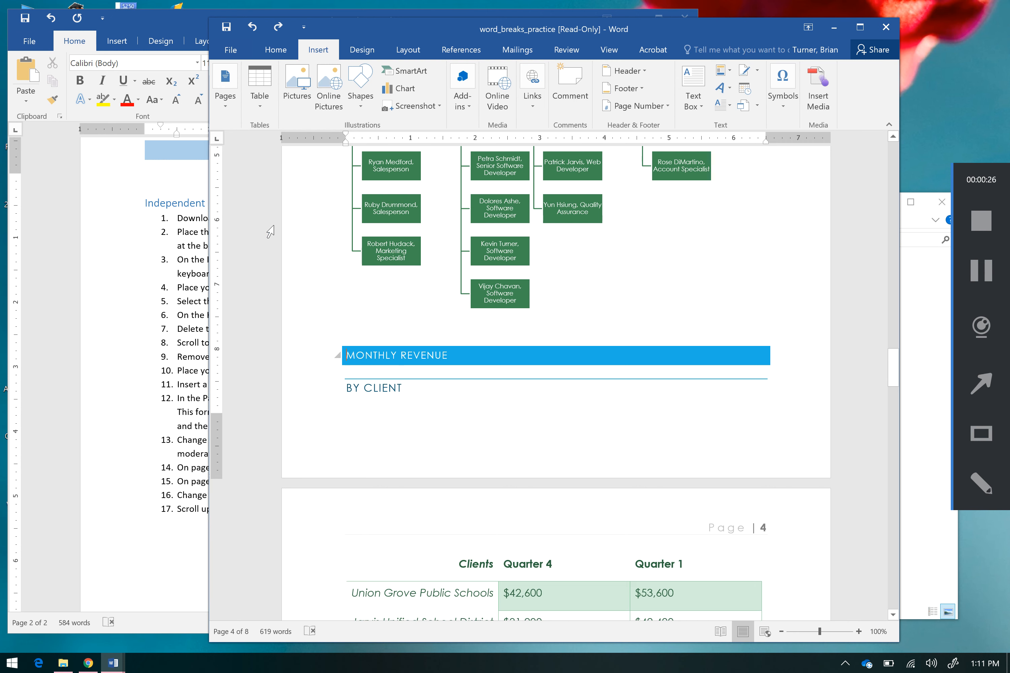
left_click(398, 51)
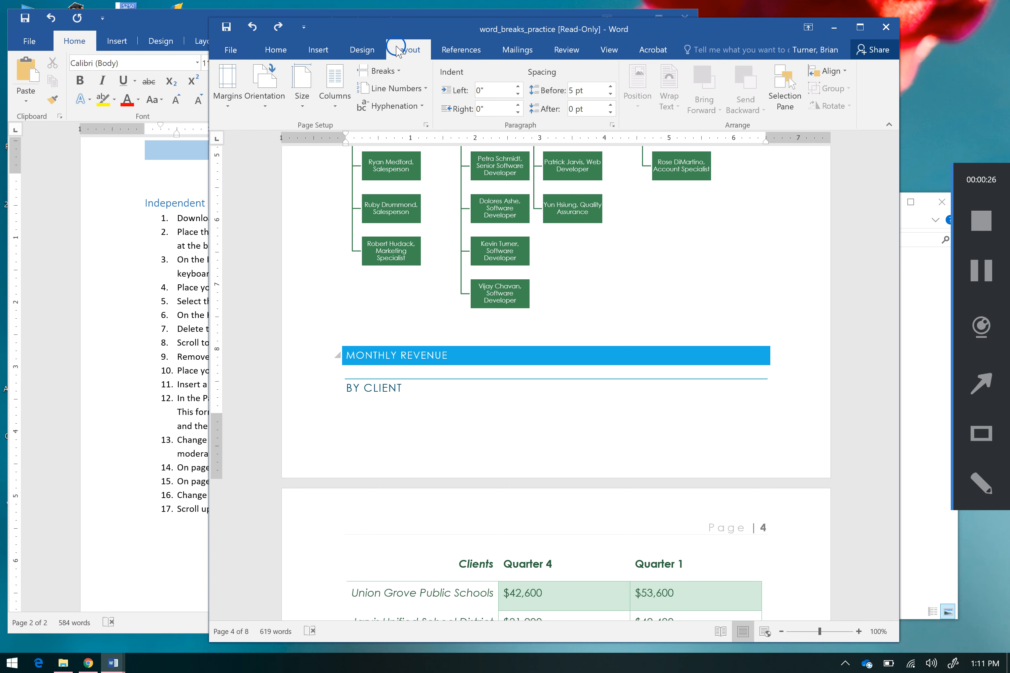
left_click(400, 72)
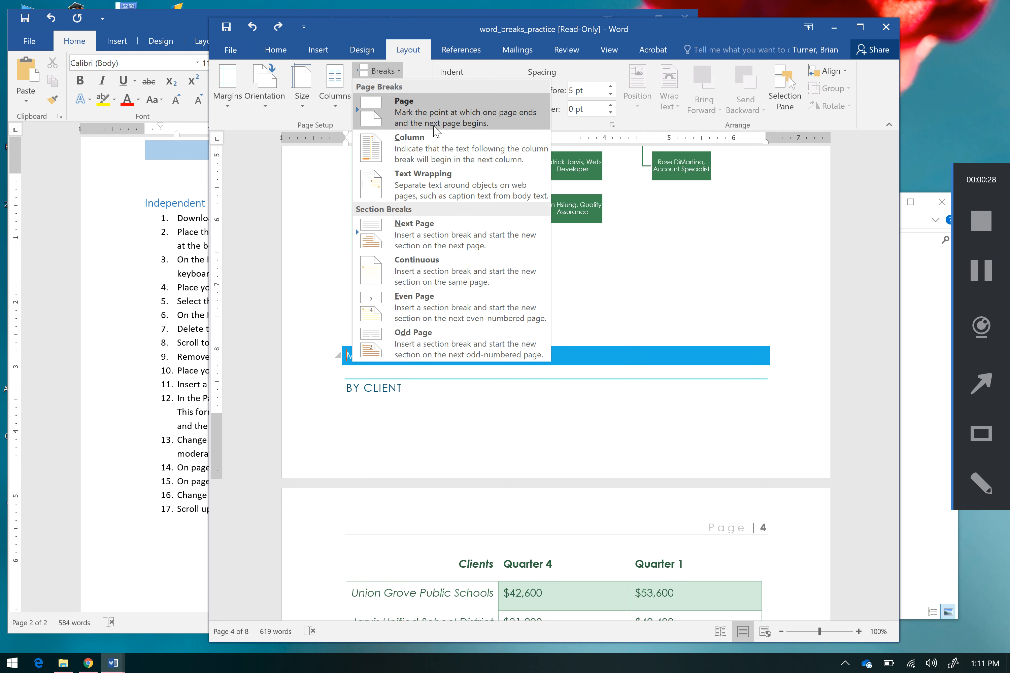
left_click(452, 127)
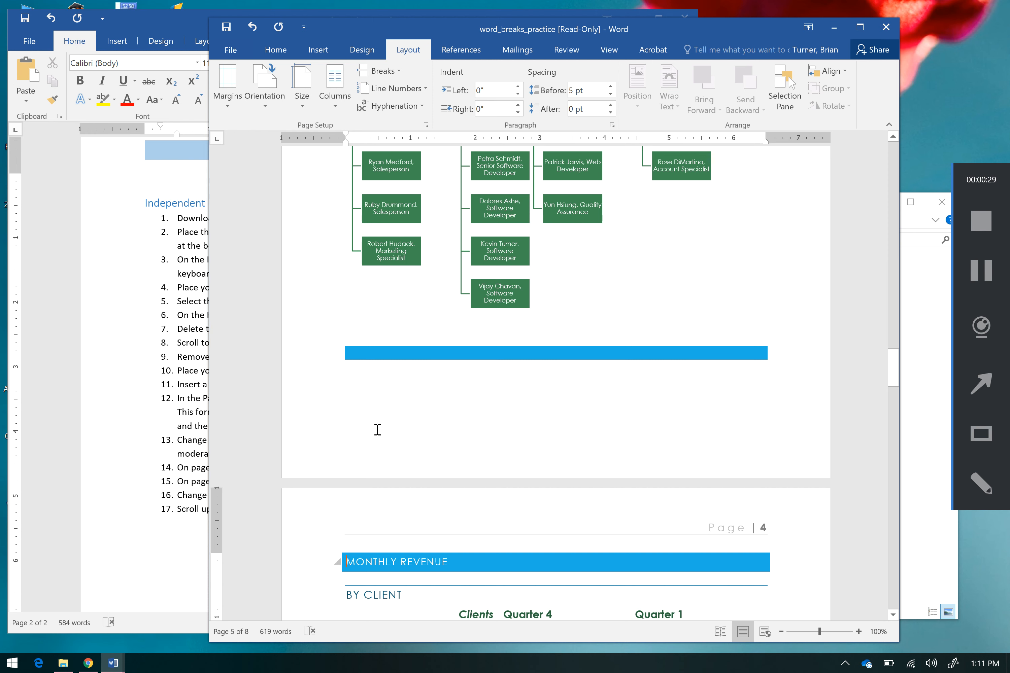
Step: Return to the lesson plan and review the third instruction on the Page Break command
left_click(186, 395)
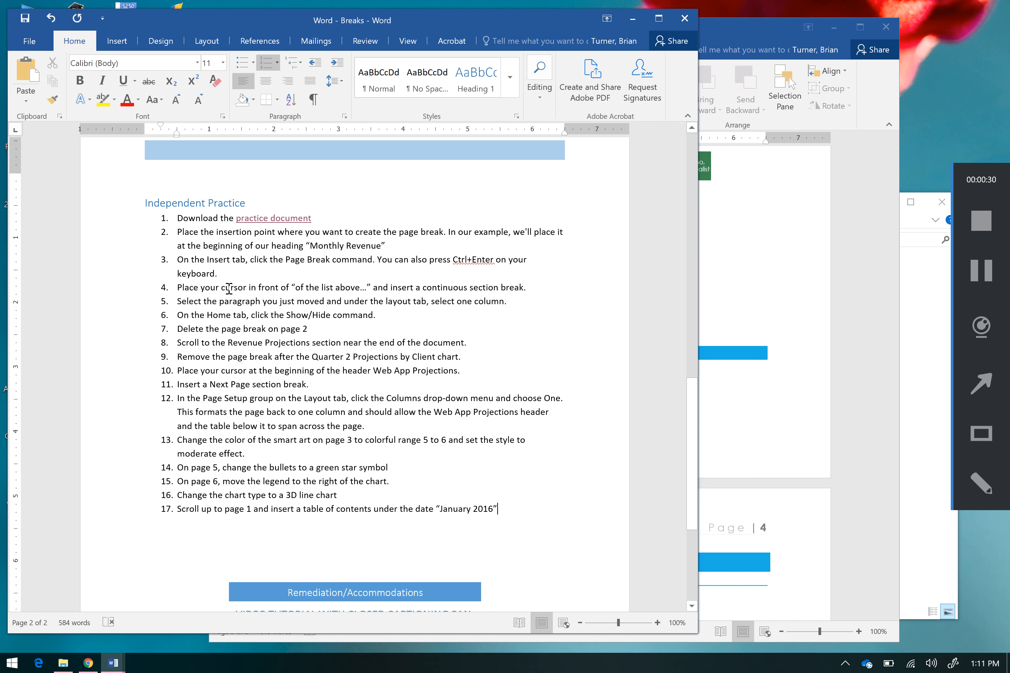
left_click_drag(198, 262, 244, 274)
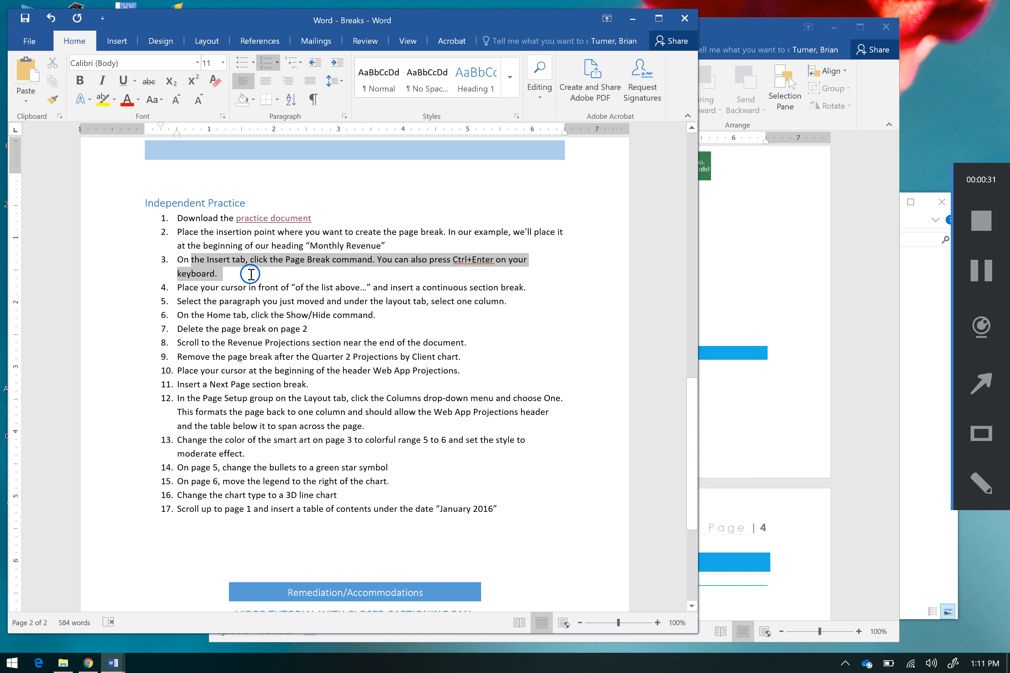
left_click(398, 323)
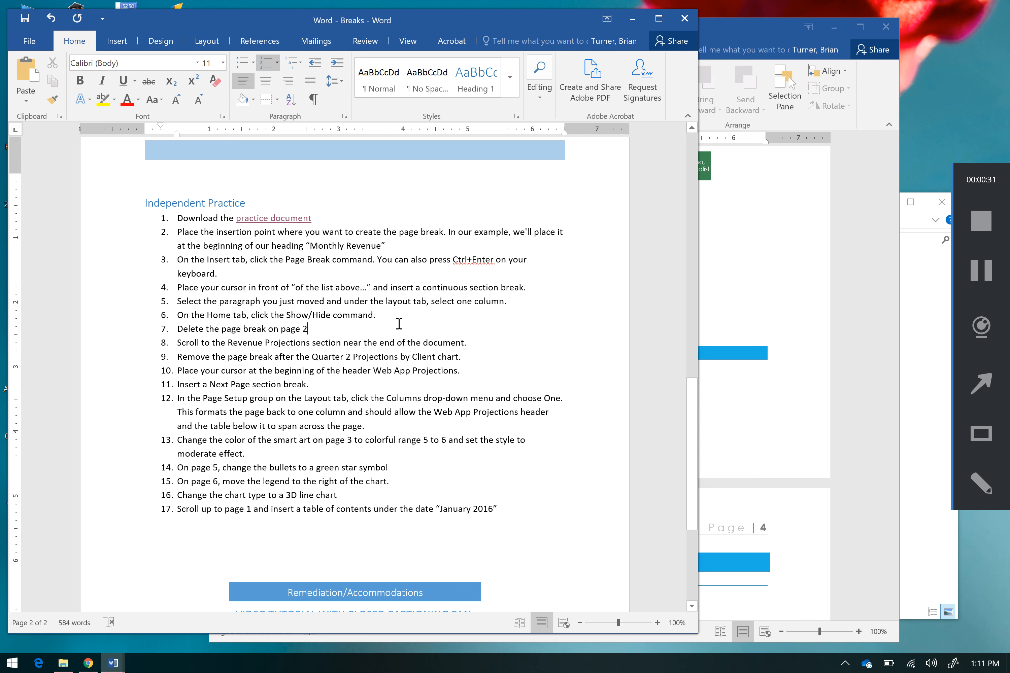
Step: Following the lesson plan's fourth instruction, insert a Continuous section break before the "Of the list above" paragraph under New Clients in the practice document
left_click_drag(240, 290, 499, 294)
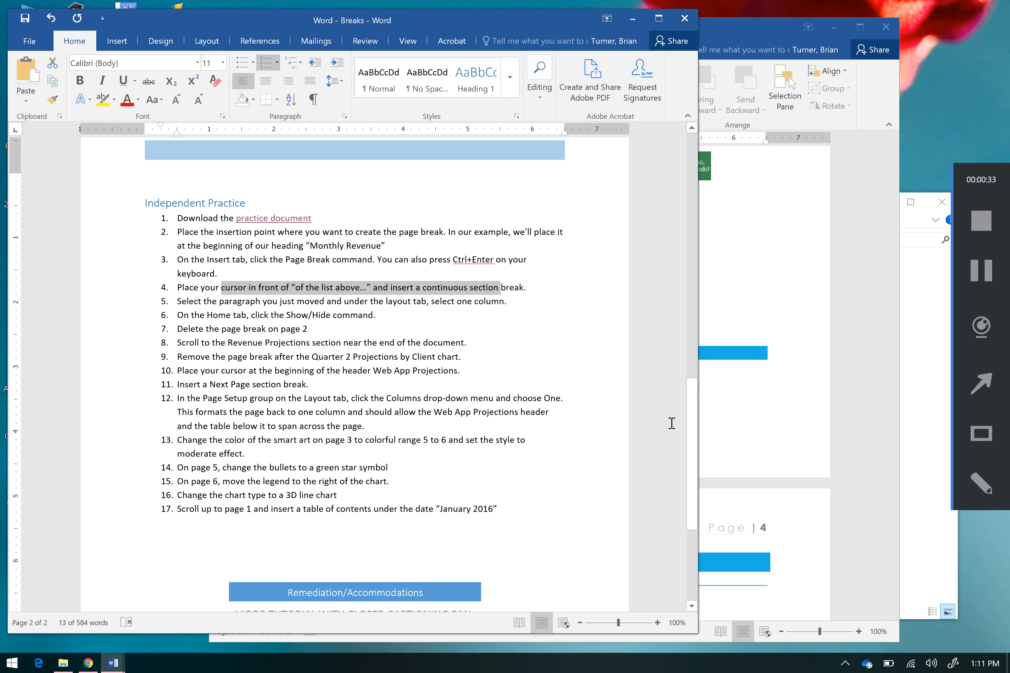
left_click(734, 442)
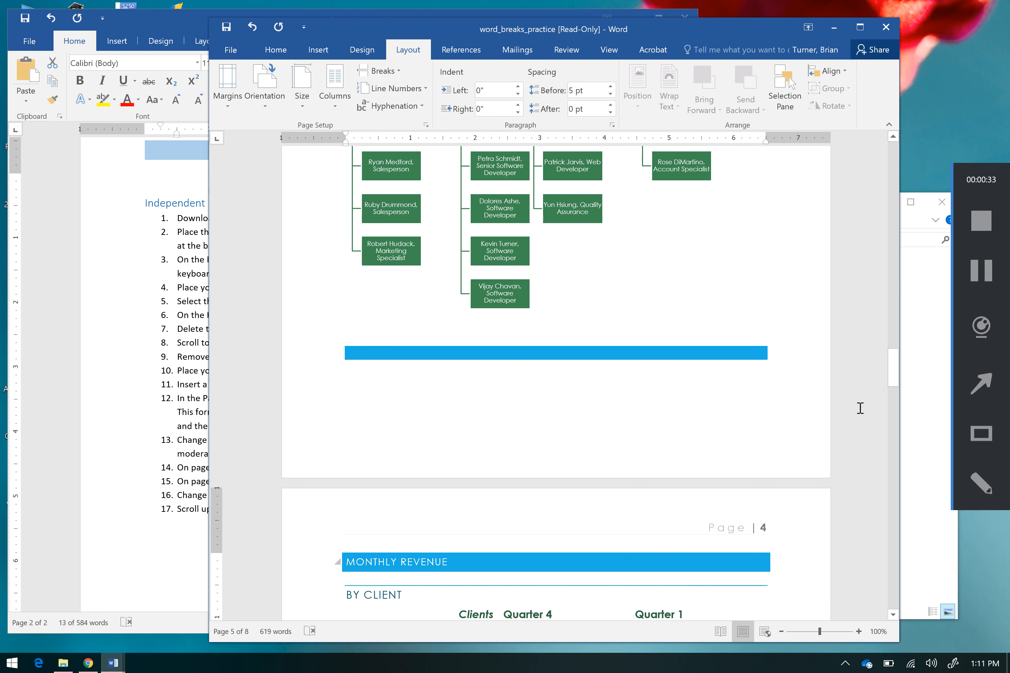
left_click_drag(892, 371, 890, 466)
left_click(571, 332)
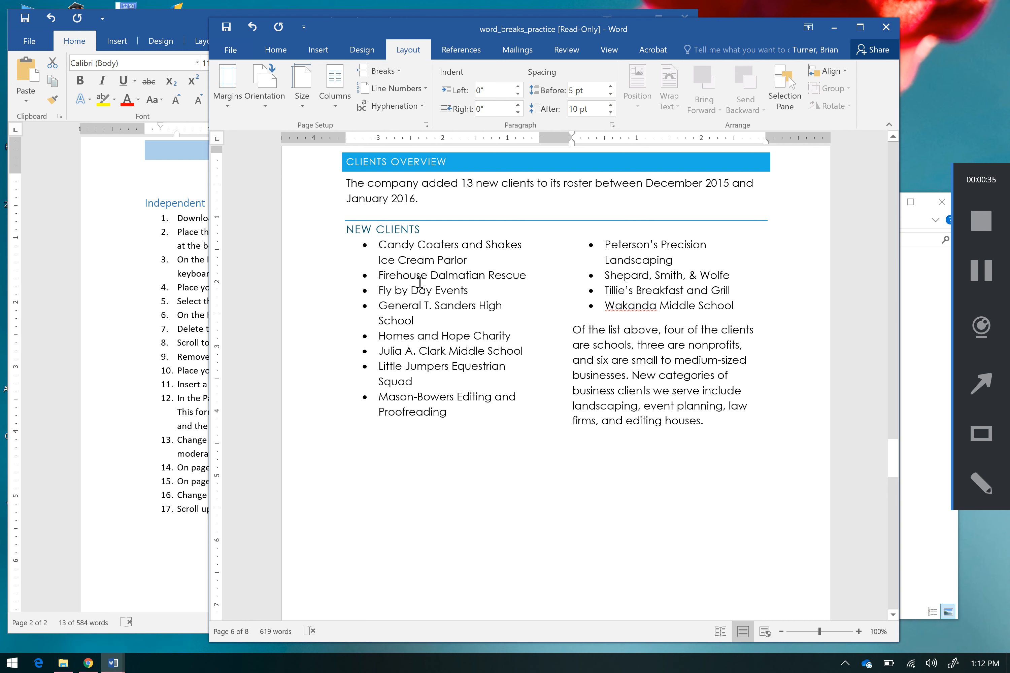
left_click(416, 329)
left_click(623, 280)
left_click(457, 304)
left_click(661, 299)
left_click(479, 306)
left_click(570, 326)
left_click(396, 72)
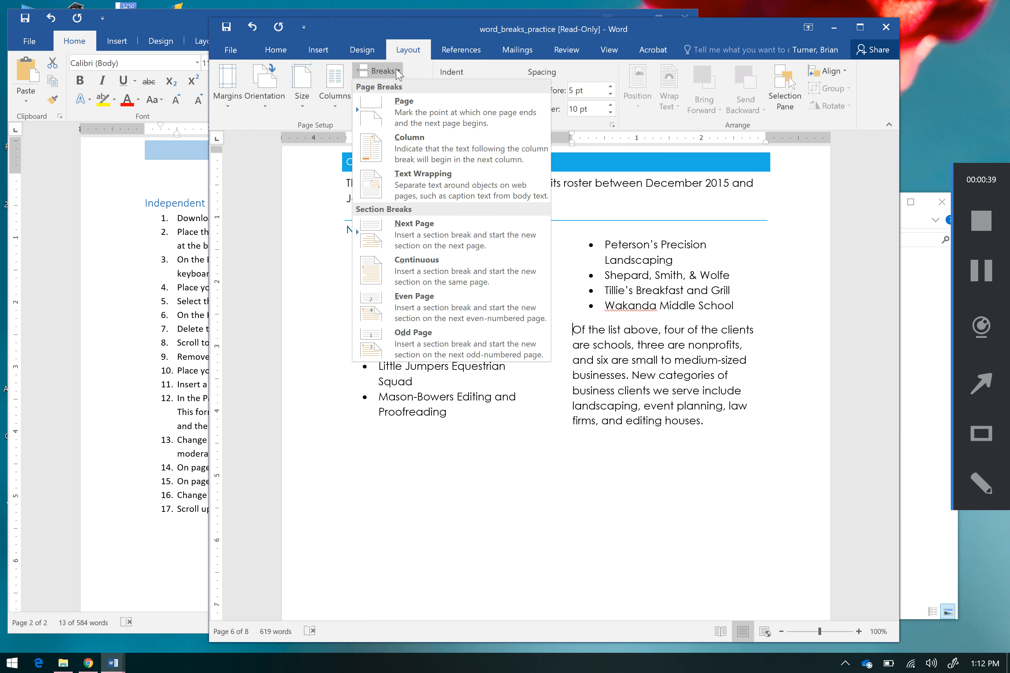
left_click(439, 259)
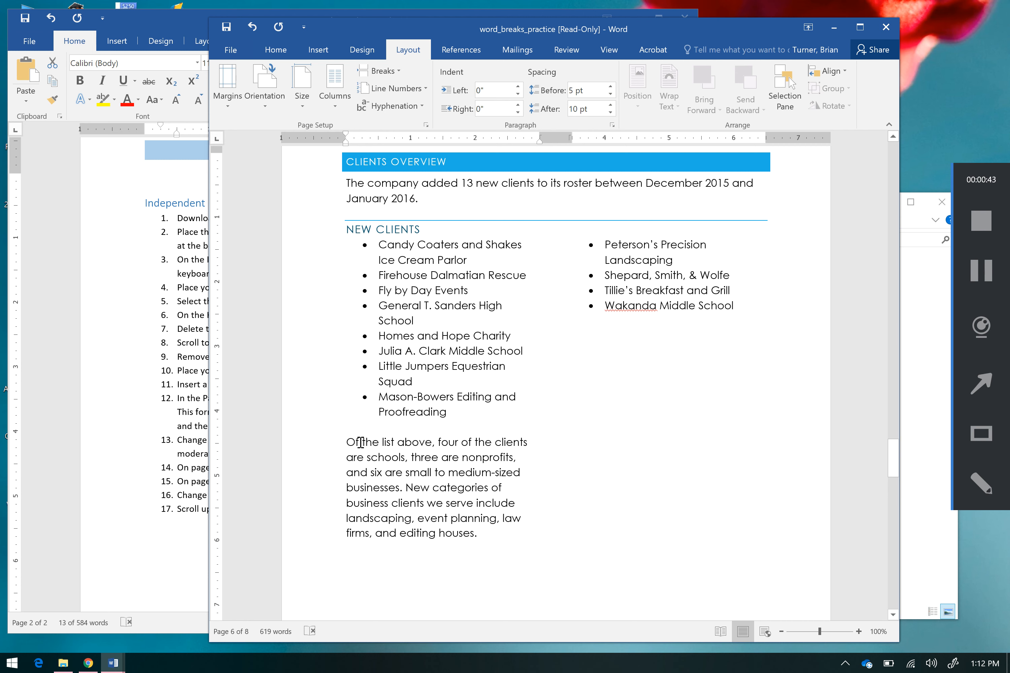
Step: Check the lesson plan's fifth instruction and set the "Of the list above" paragraph's section to one column
left_click(184, 432)
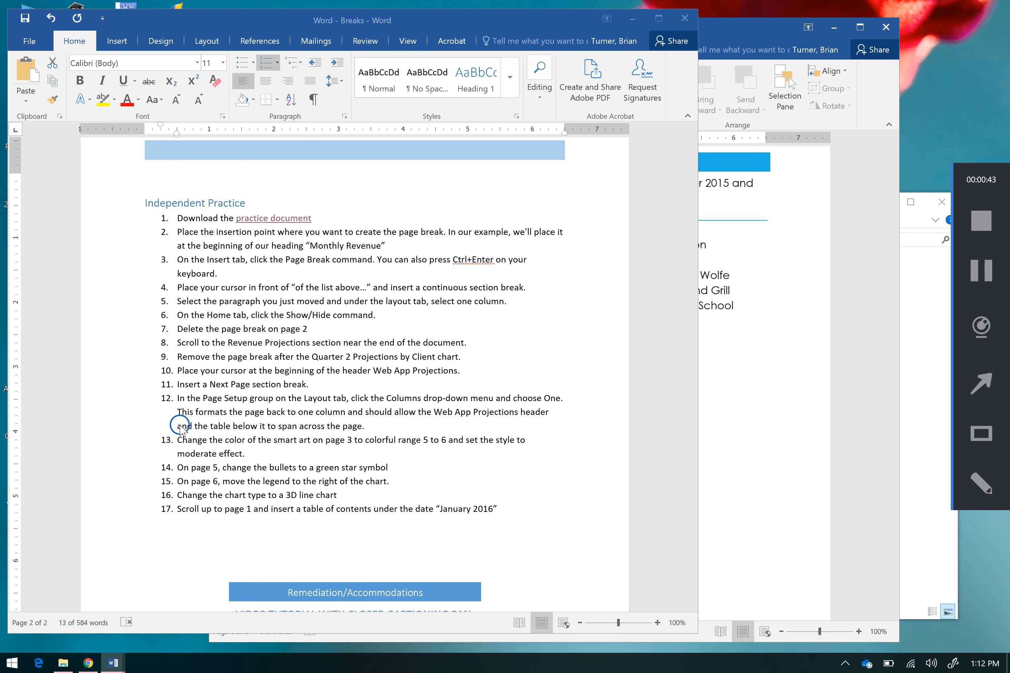
left_click_drag(196, 300, 534, 304)
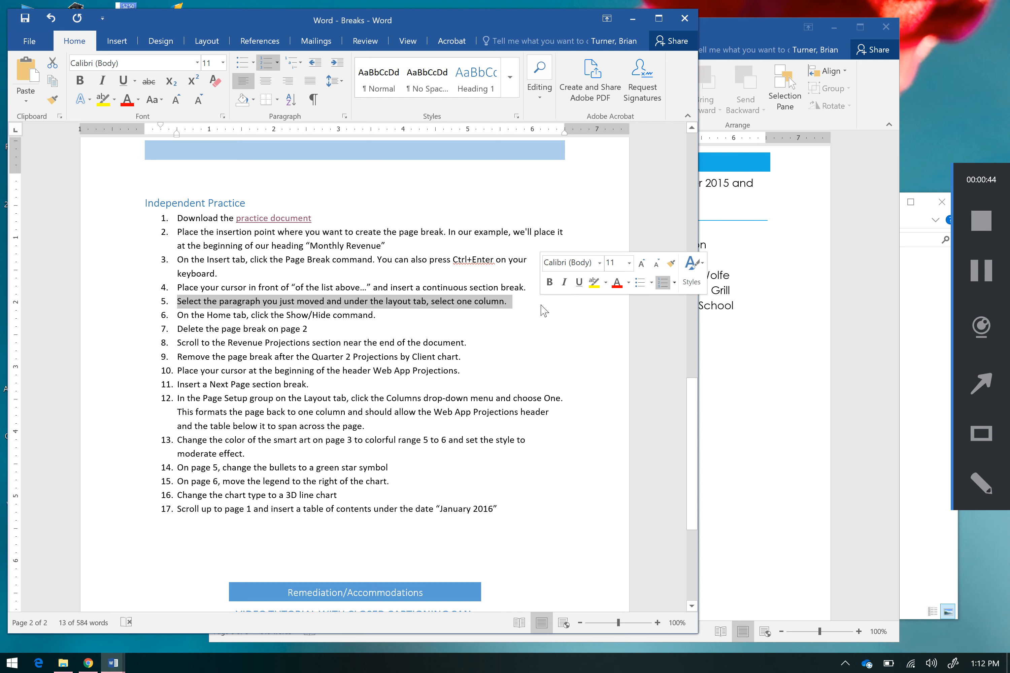
left_click(730, 431)
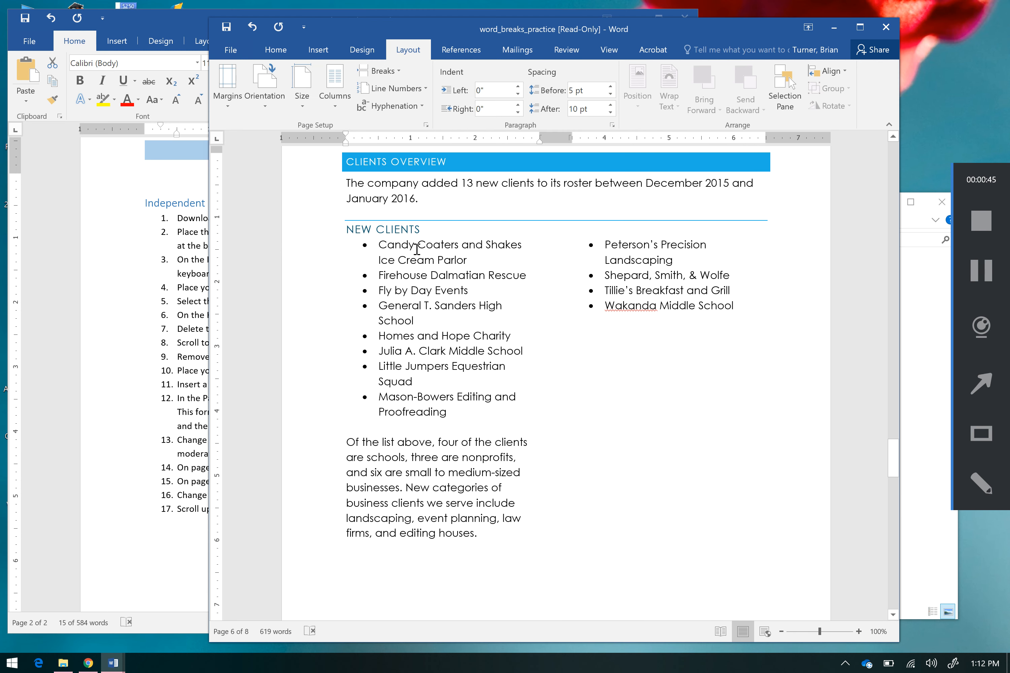
left_click(275, 50)
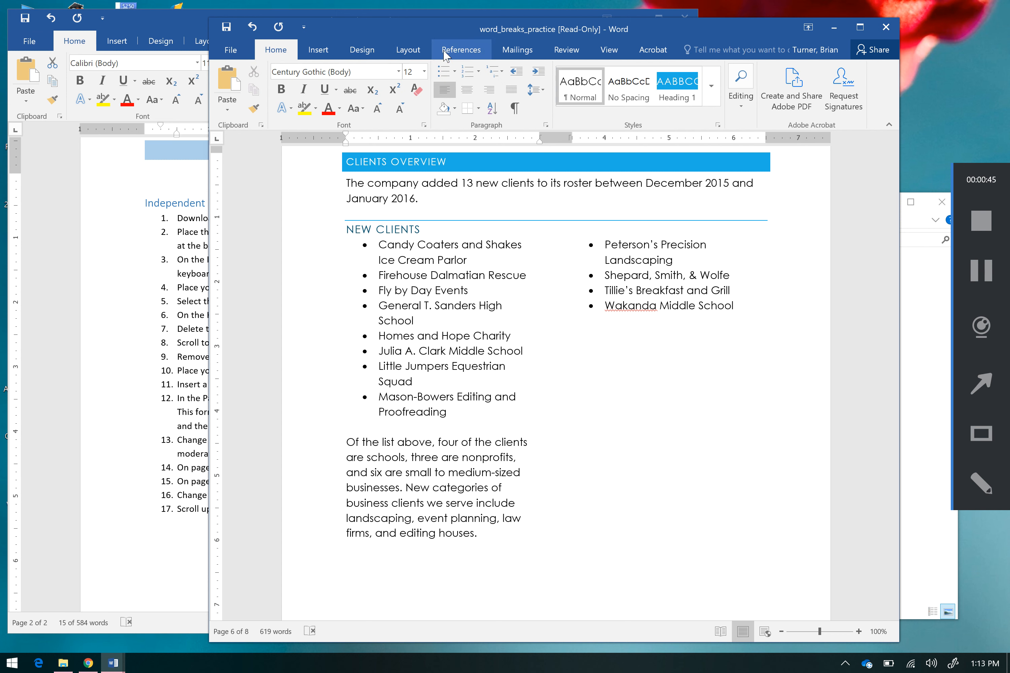
left_click(402, 50)
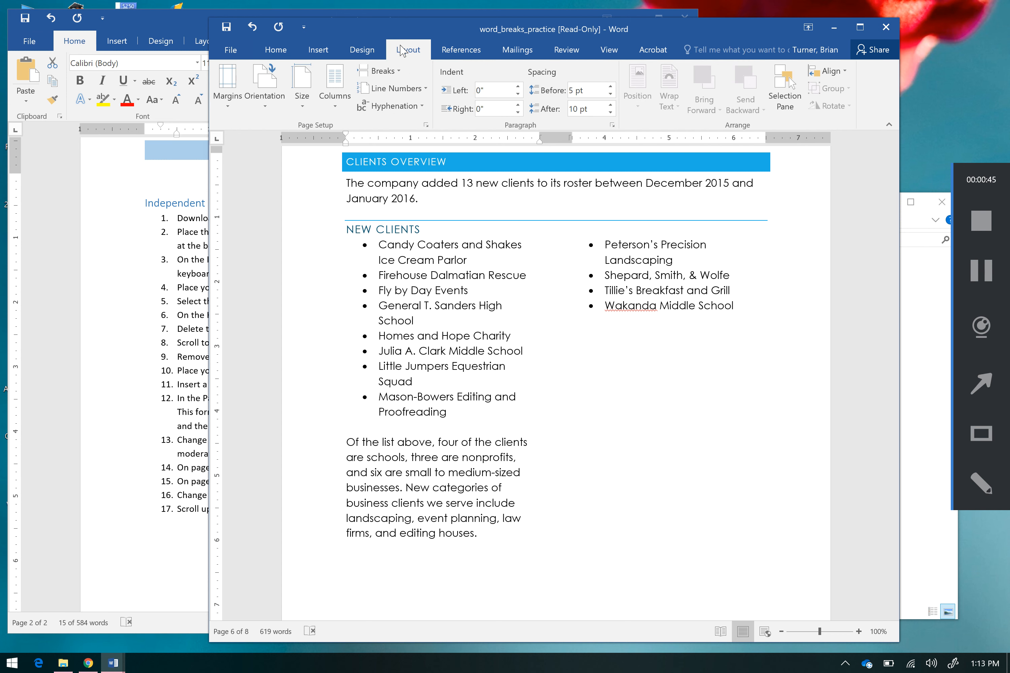
left_click(339, 100)
left_click(355, 135)
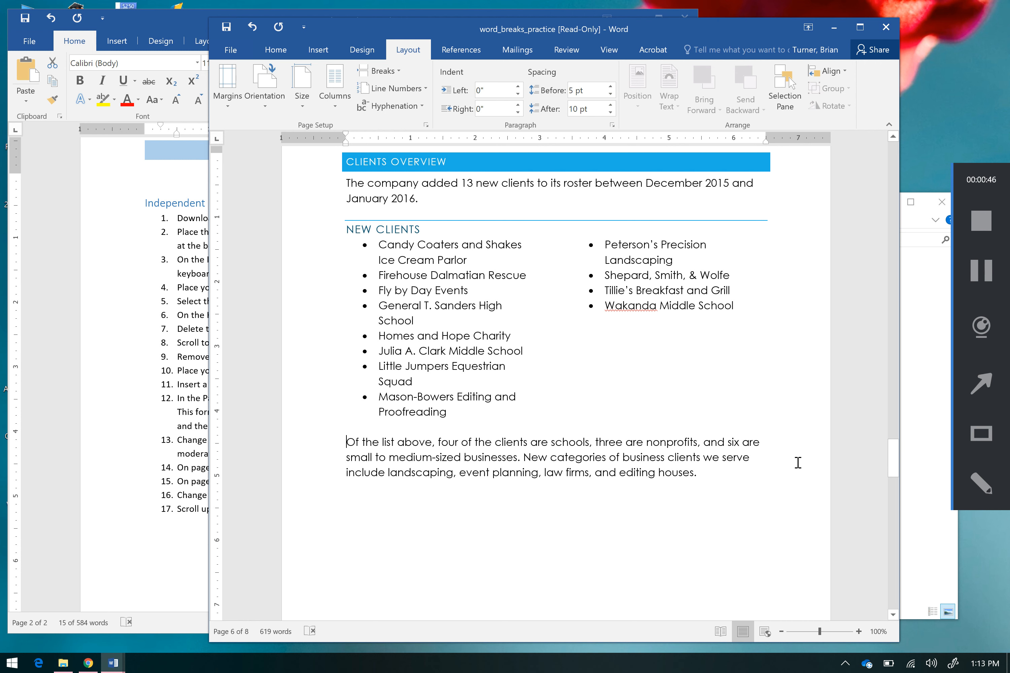
Step: Check the lesson plan's sixth instruction and show the paragraph marks and hidden formatting symbols in the practice document
mouse_move(893, 460)
left_mouse_down()
mouse_move(894, 480)
mouse_move(894, 471)
left_mouse_up()
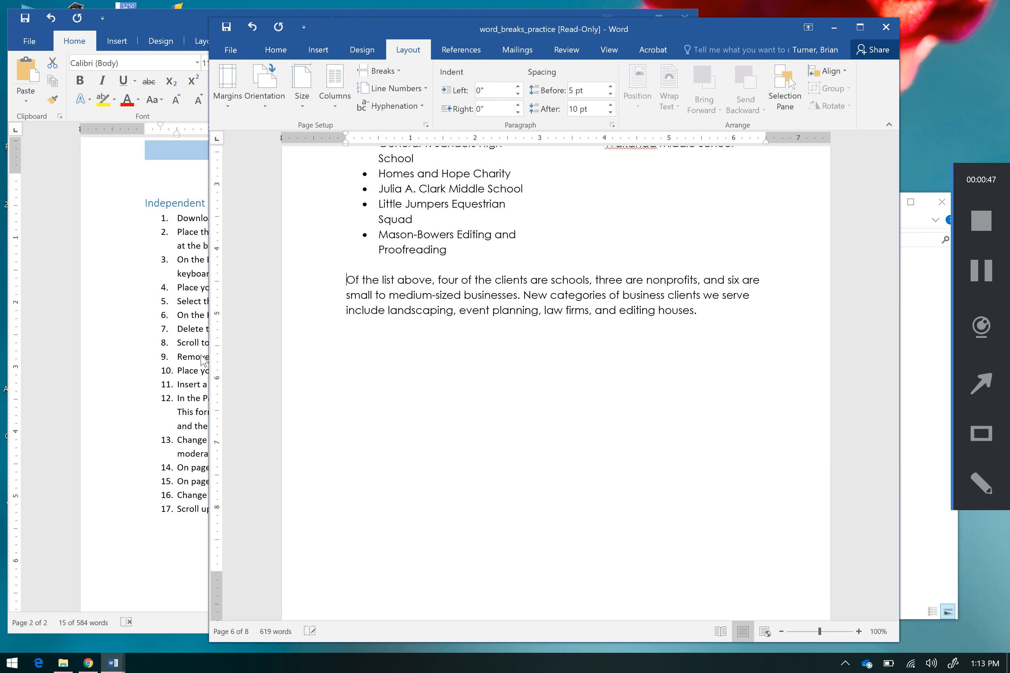
left_click(201, 355)
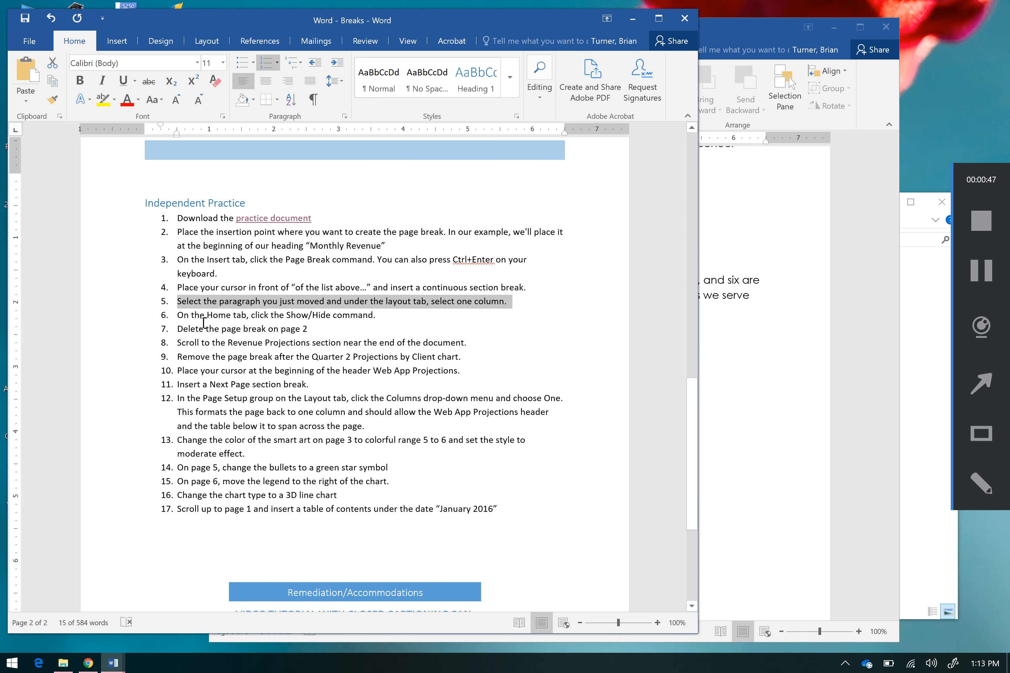
left_click_drag(183, 311, 399, 314)
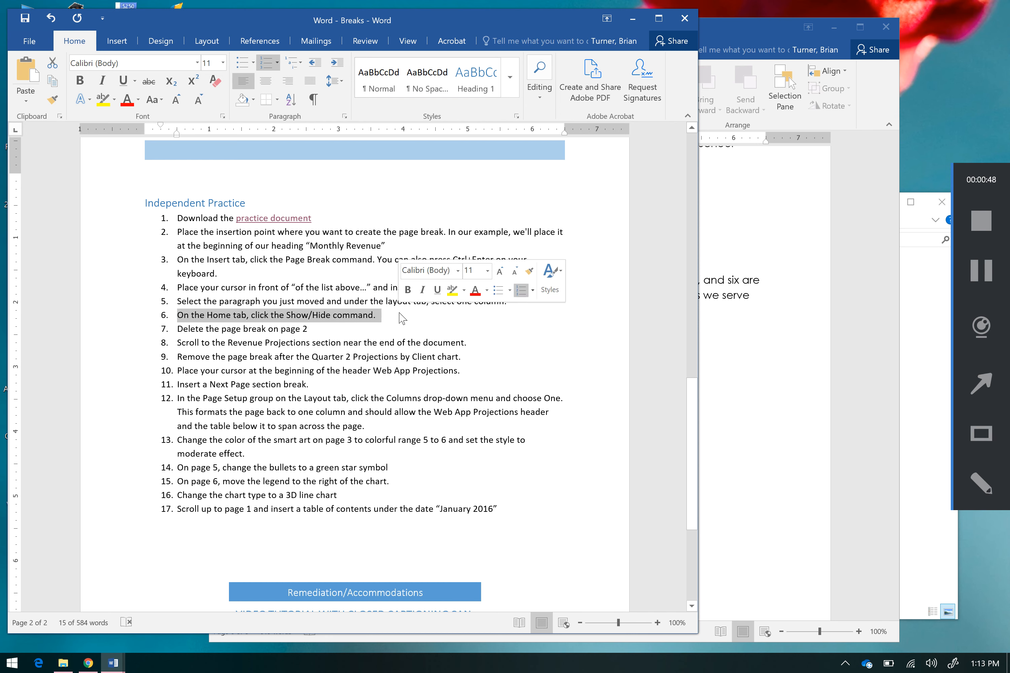
left_click(735, 371)
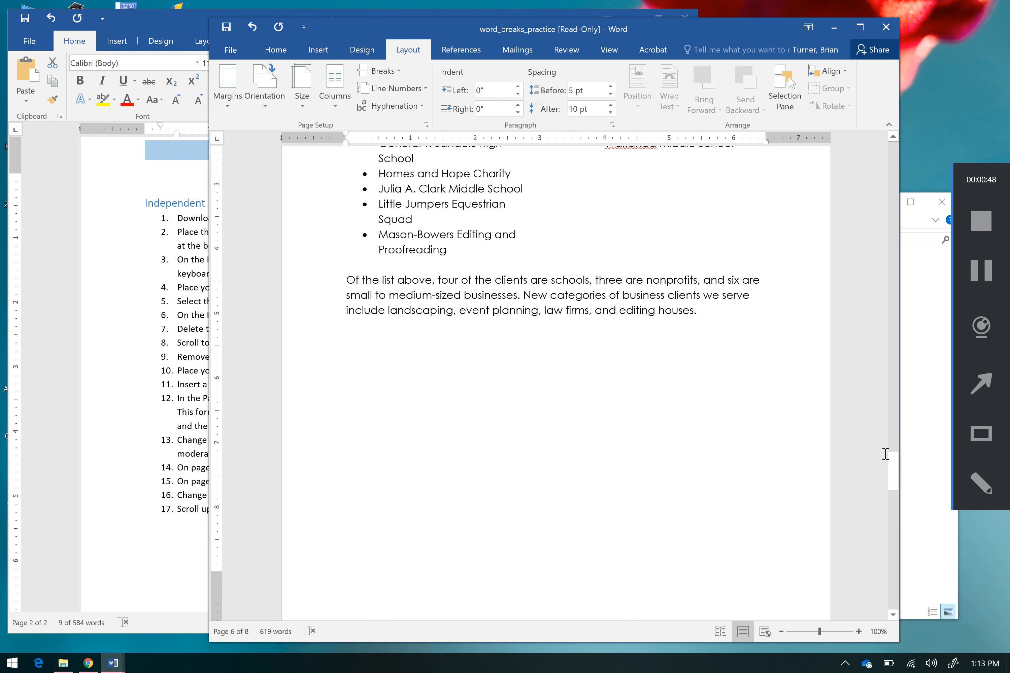
left_click_drag(896, 466, 893, 439)
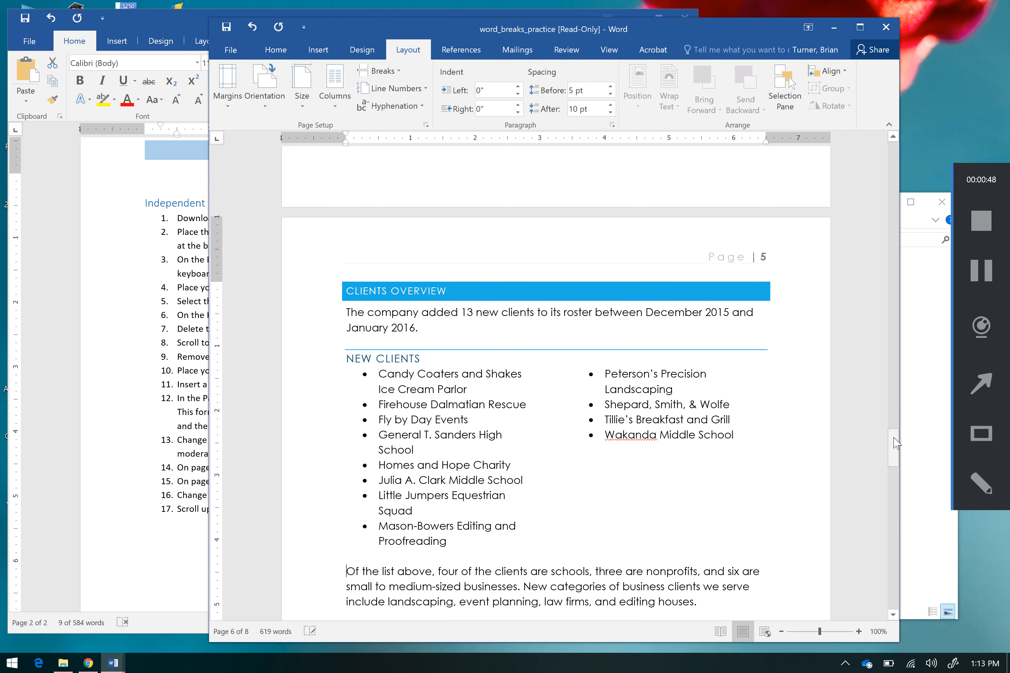
left_click(286, 48)
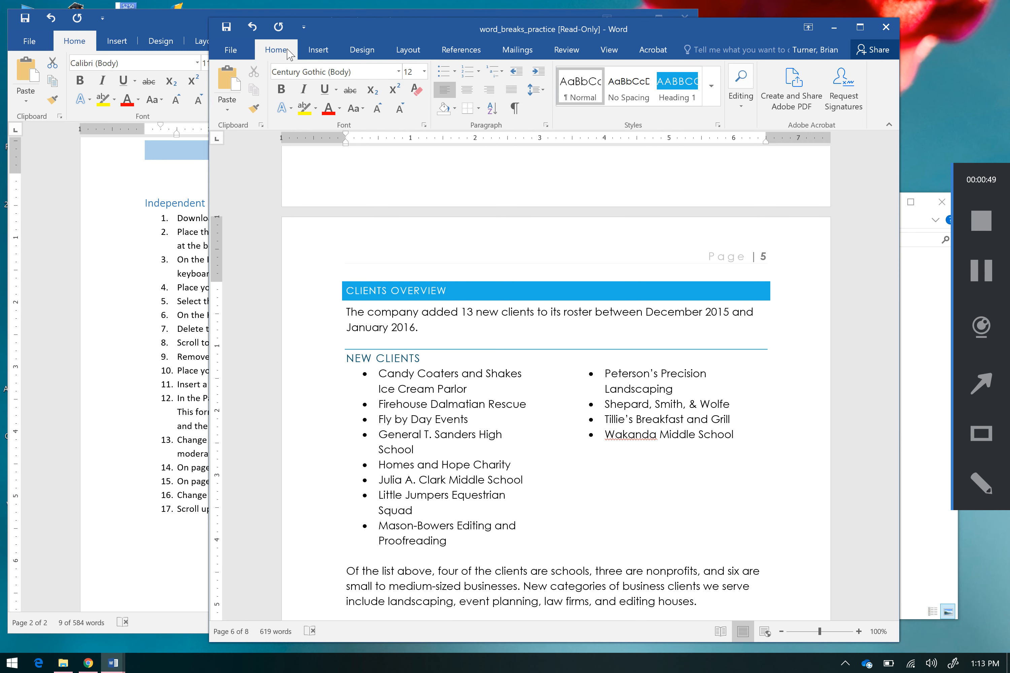
left_click(517, 109)
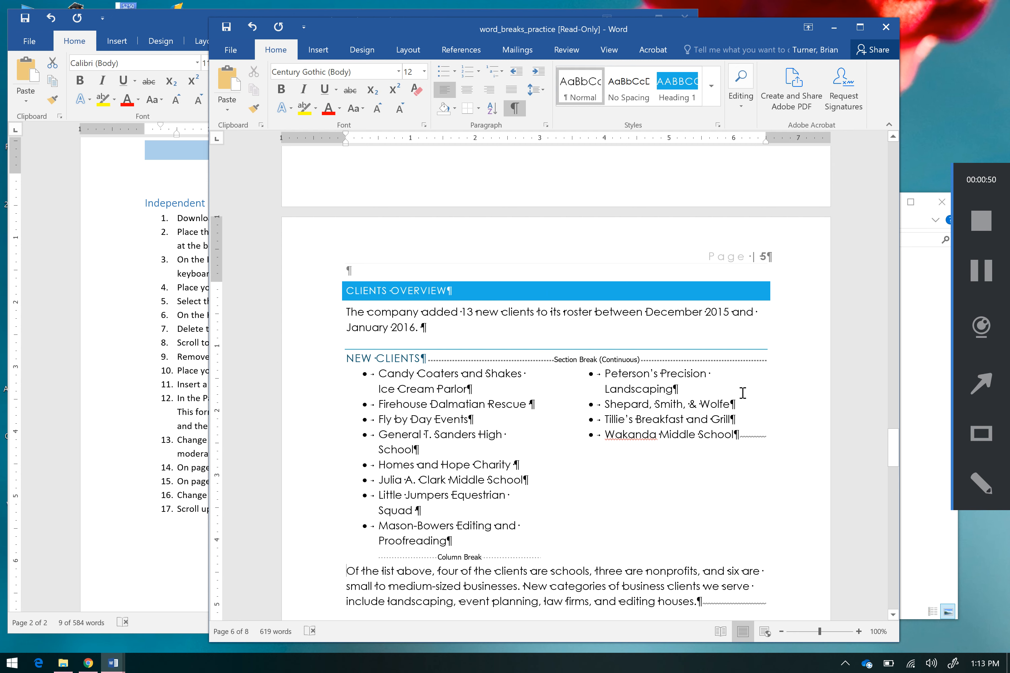
Step: Check the lesson plan's seventh instruction and delete the page break within the Executive Summary text of the practice document
left_click_drag(895, 449, 894, 457)
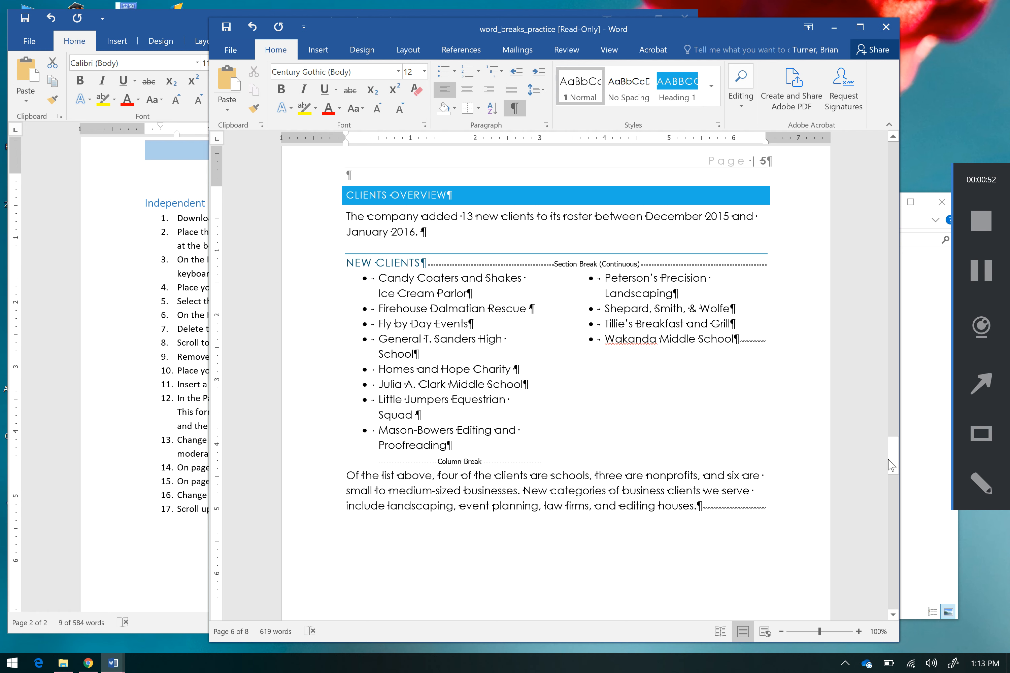
left_click_drag(890, 457, 895, 400)
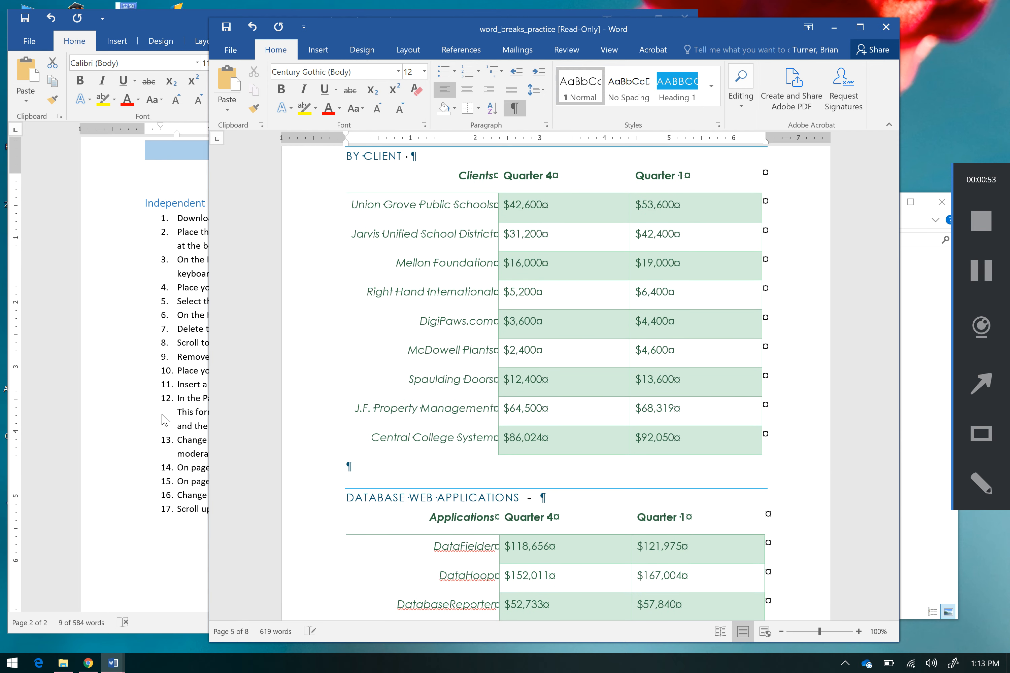
left_click(163, 418)
left_click_drag(193, 330, 327, 329)
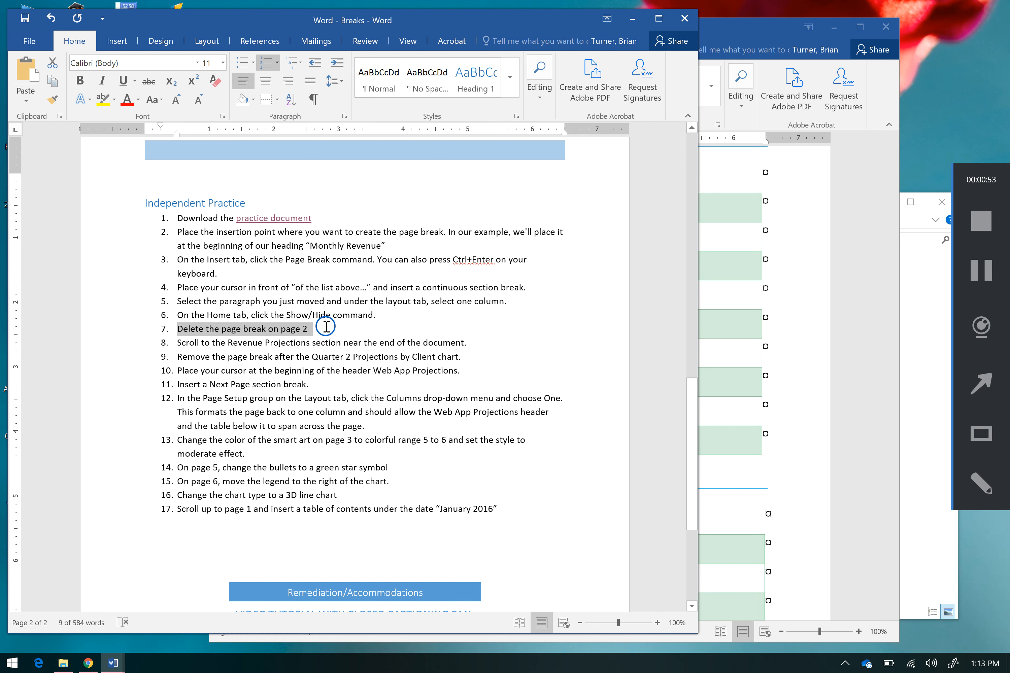
left_click(779, 398)
left_click(895, 237)
left_click(894, 236)
left_click(894, 237)
left_click(894, 237)
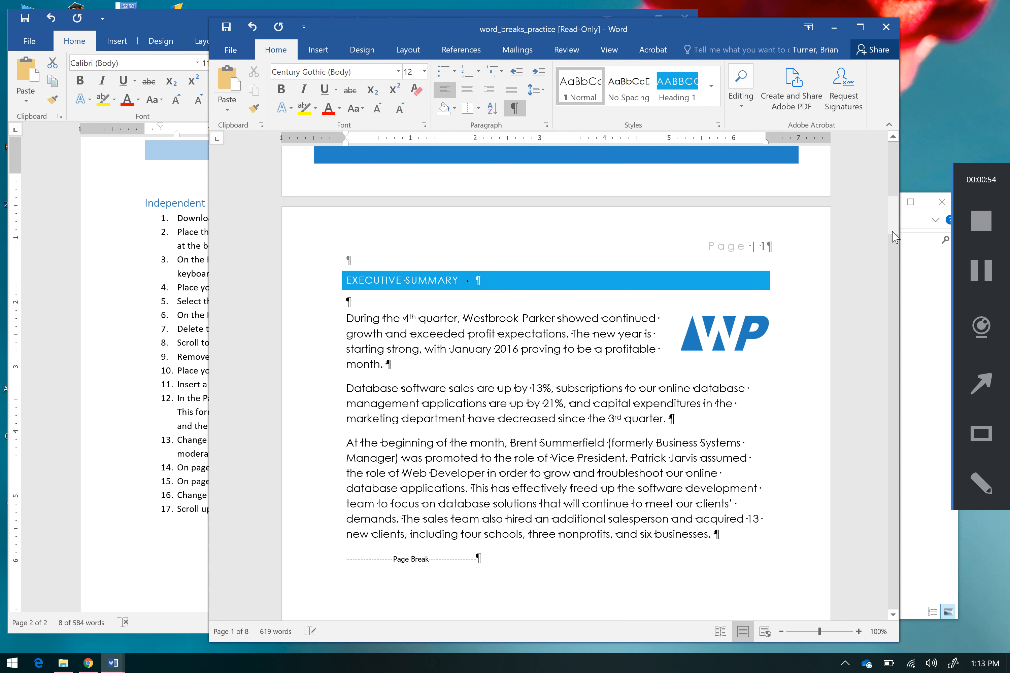
mouse_move(895, 204)
left_mouse_down()
mouse_move(897, 176)
mouse_move(896, 220)
left_mouse_up()
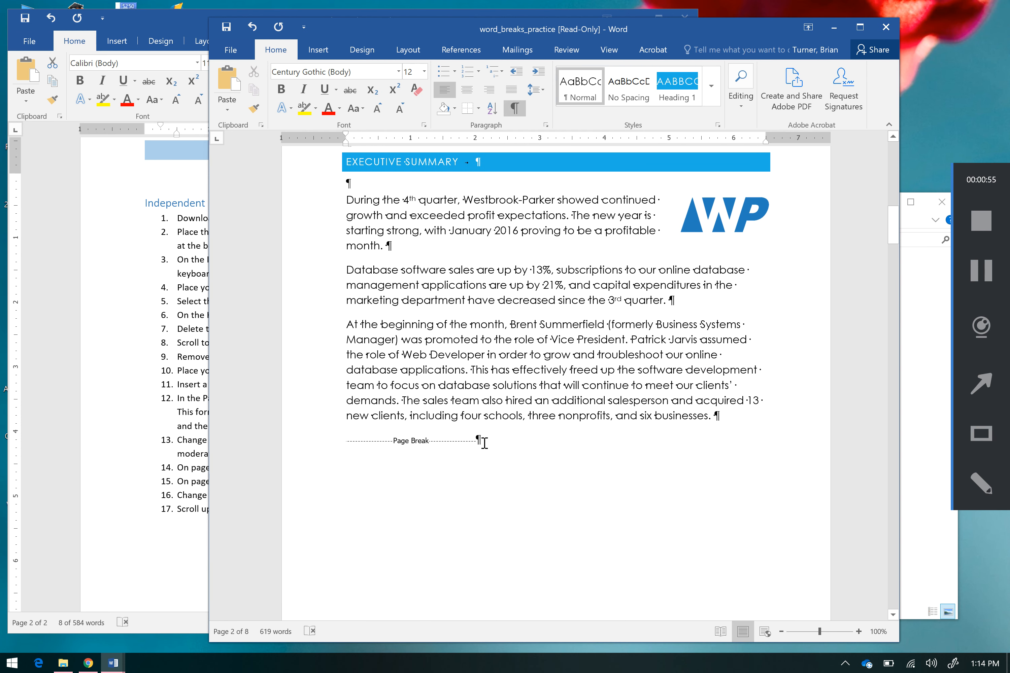
left_click_drag(417, 450, 357, 454)
key("Delete")
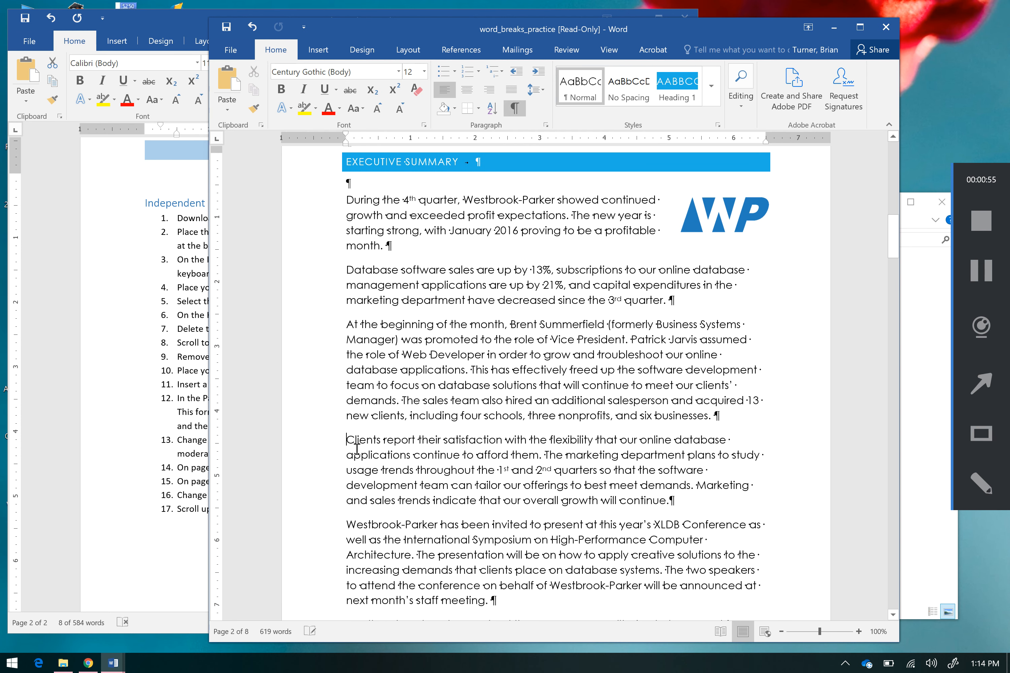
Step: Following the lesson plan's eighth and ninth instructions, remove the page break and its empty paragraph after the Quarter 2 Projections by Client chart
left_click(148, 456)
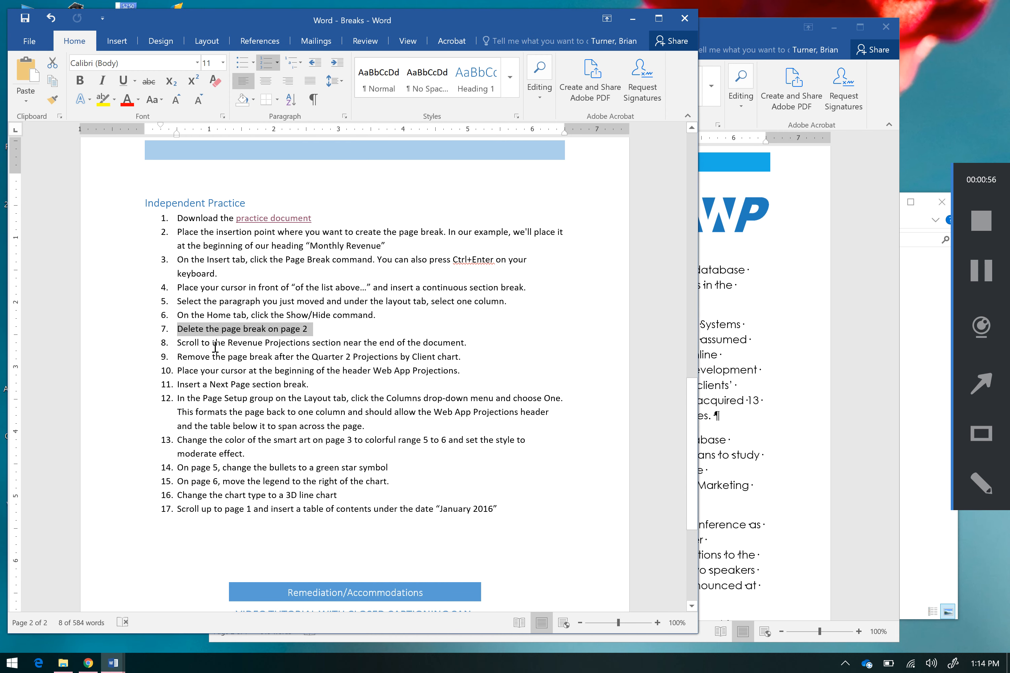
left_click_drag(213, 343, 415, 351)
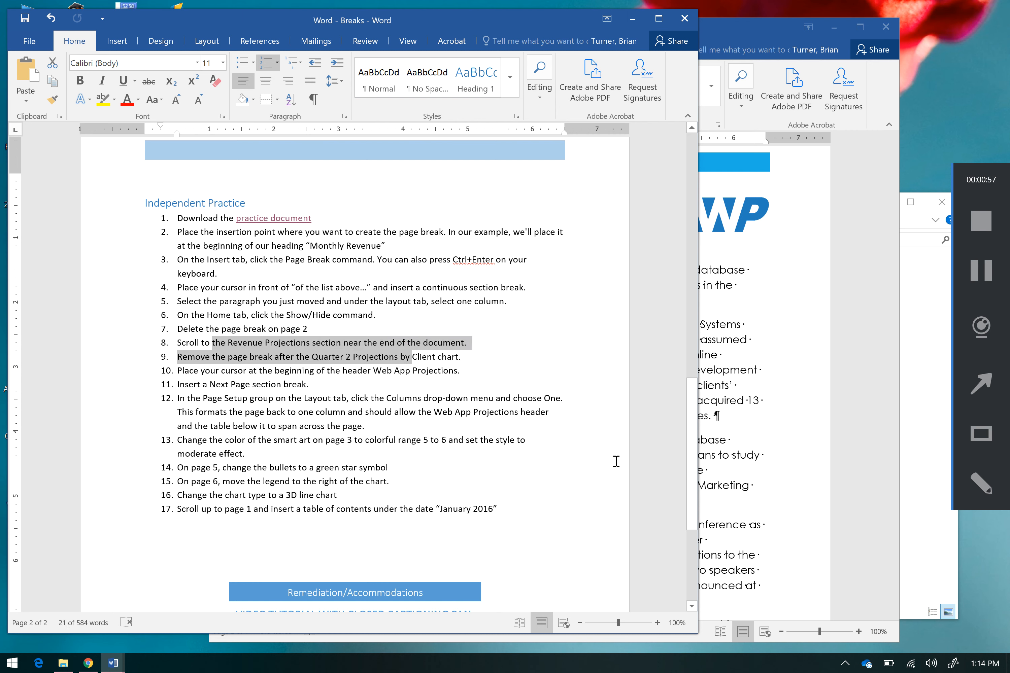
left_click(776, 504)
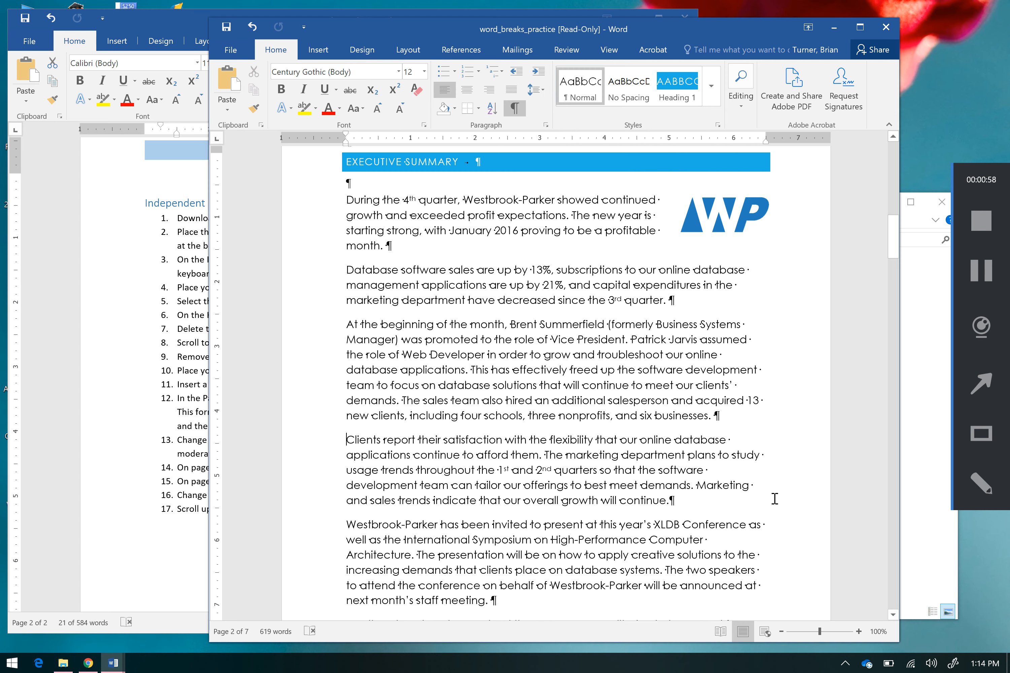
scroll(899, 544, "down", 12)
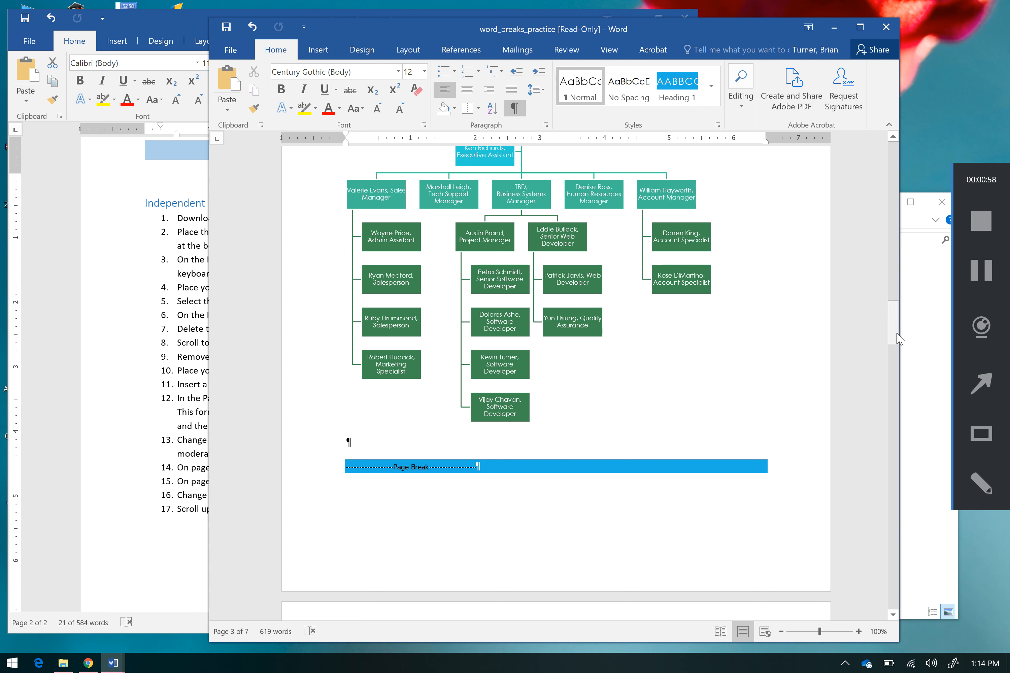
left_click_drag(895, 334, 889, 438)
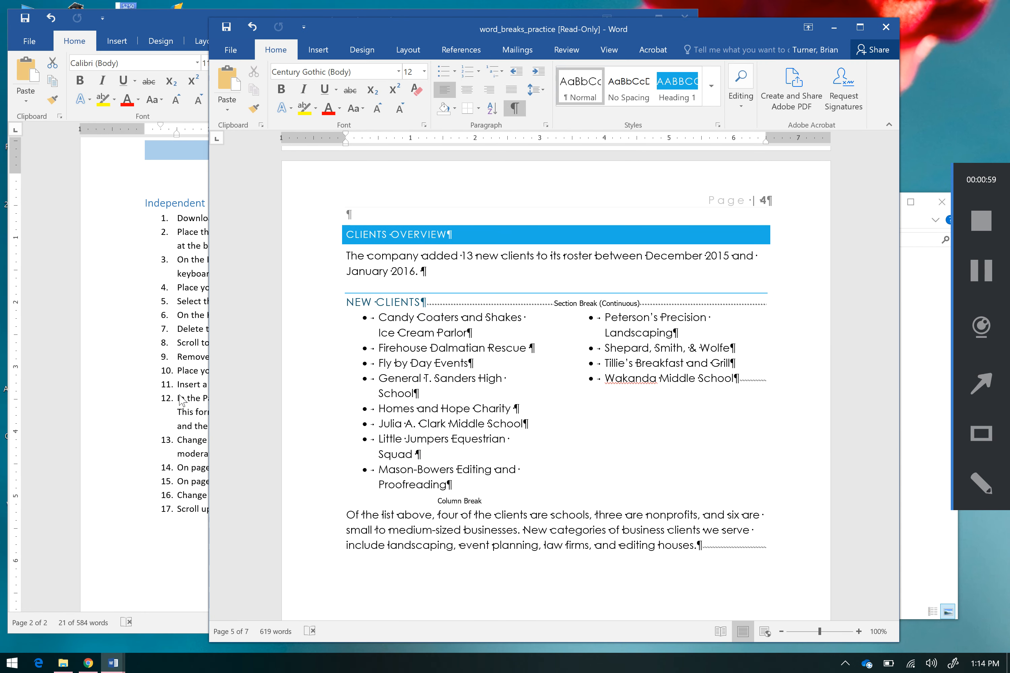
left_click(180, 395)
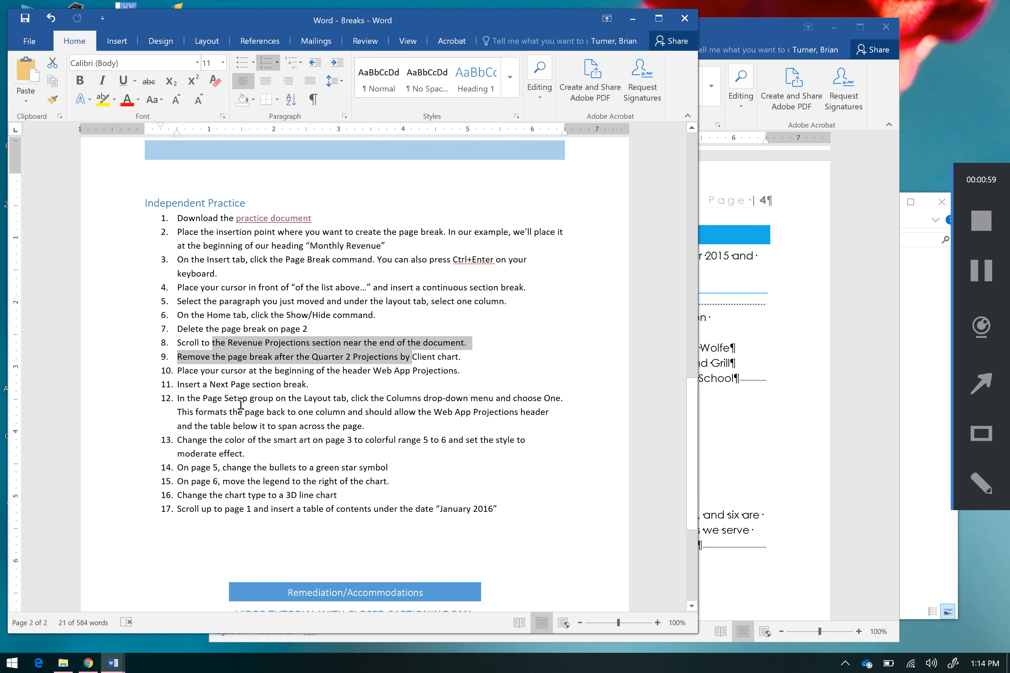
left_click(723, 436)
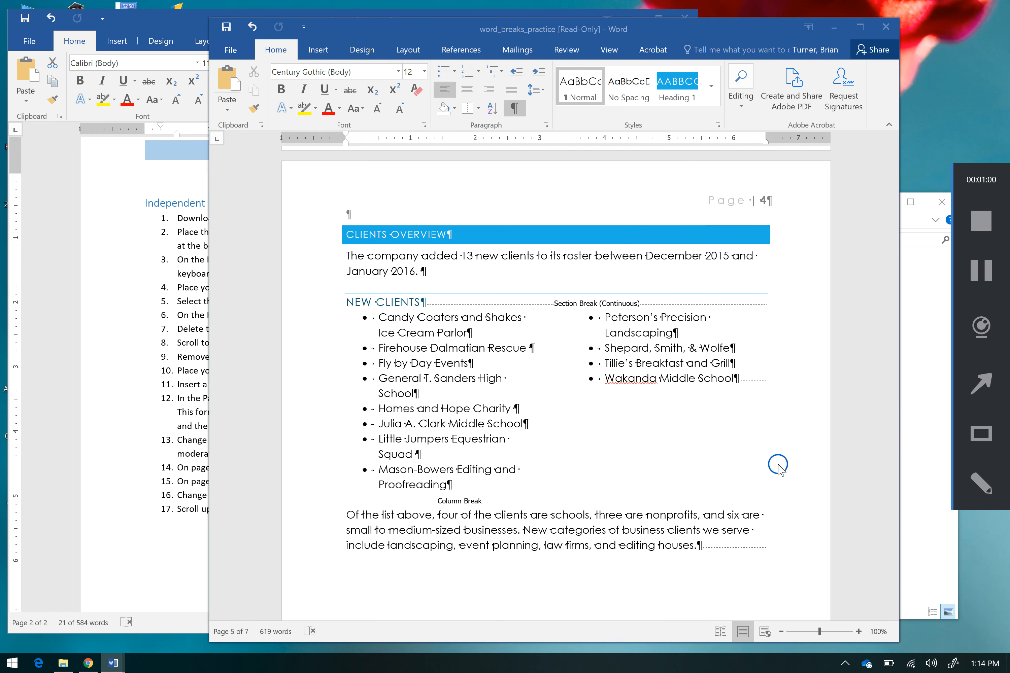
left_click(895, 515)
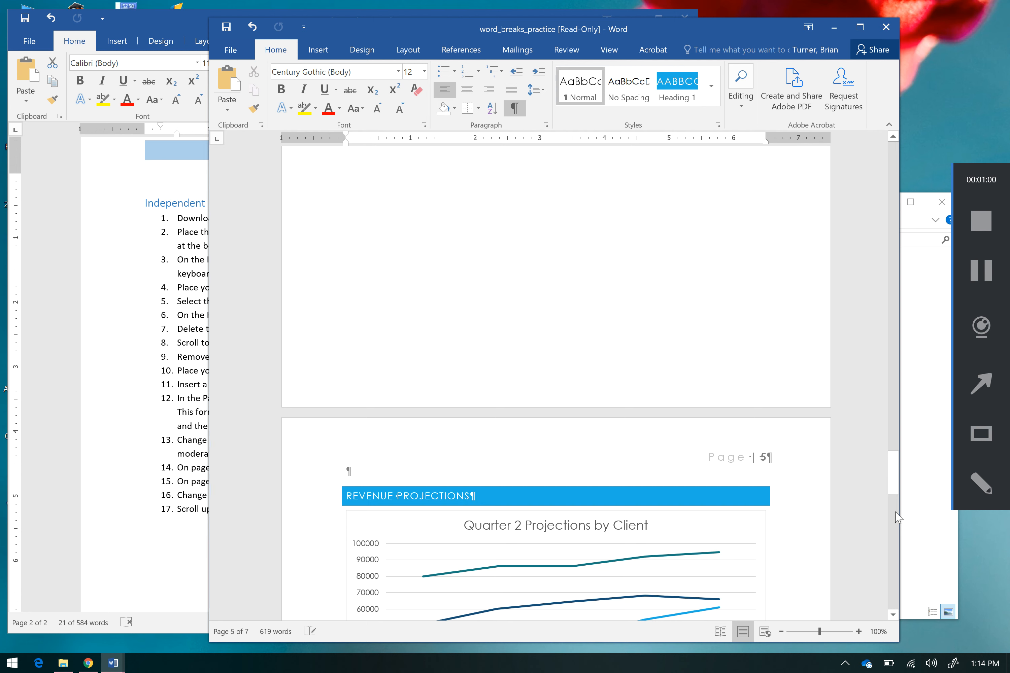
left_click_drag(891, 500, 892, 523)
left_click(521, 429)
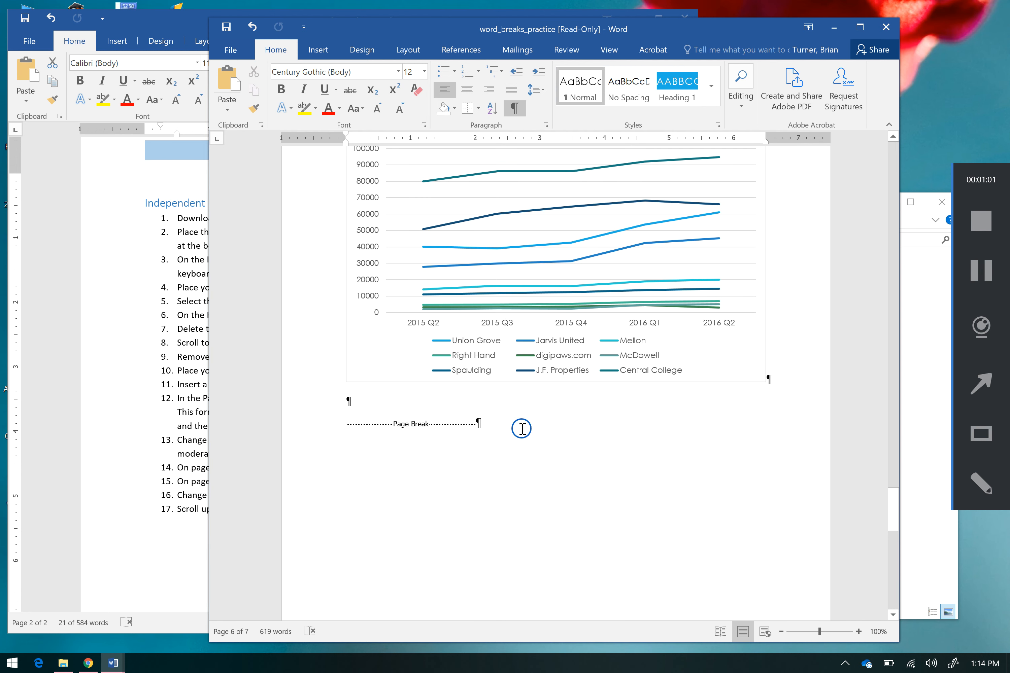
key("BackSpace")
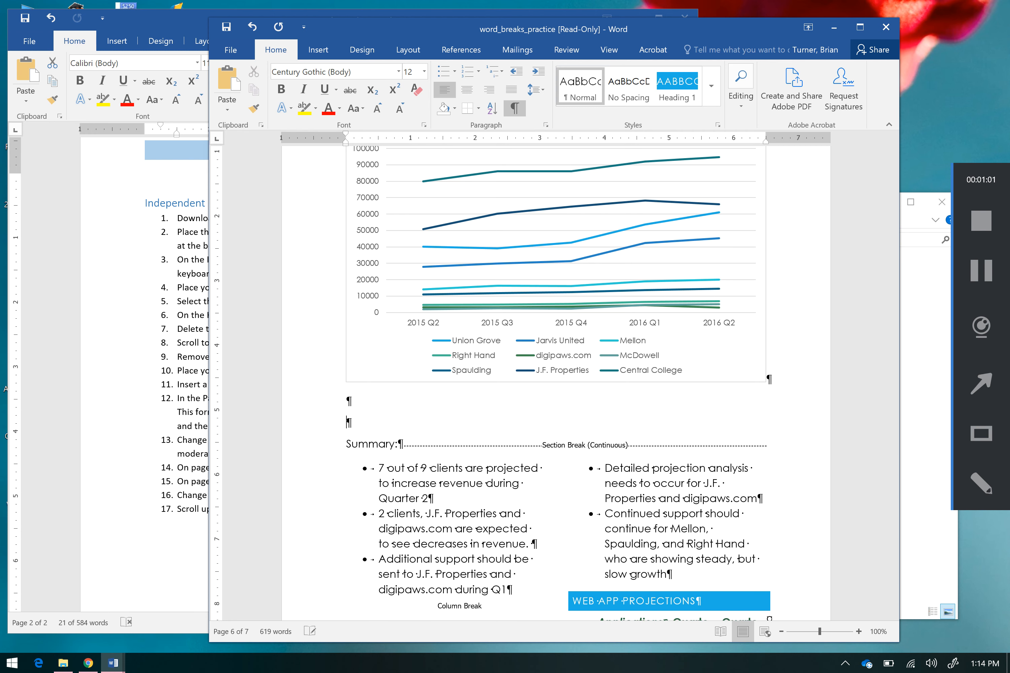
key("BackSpace")
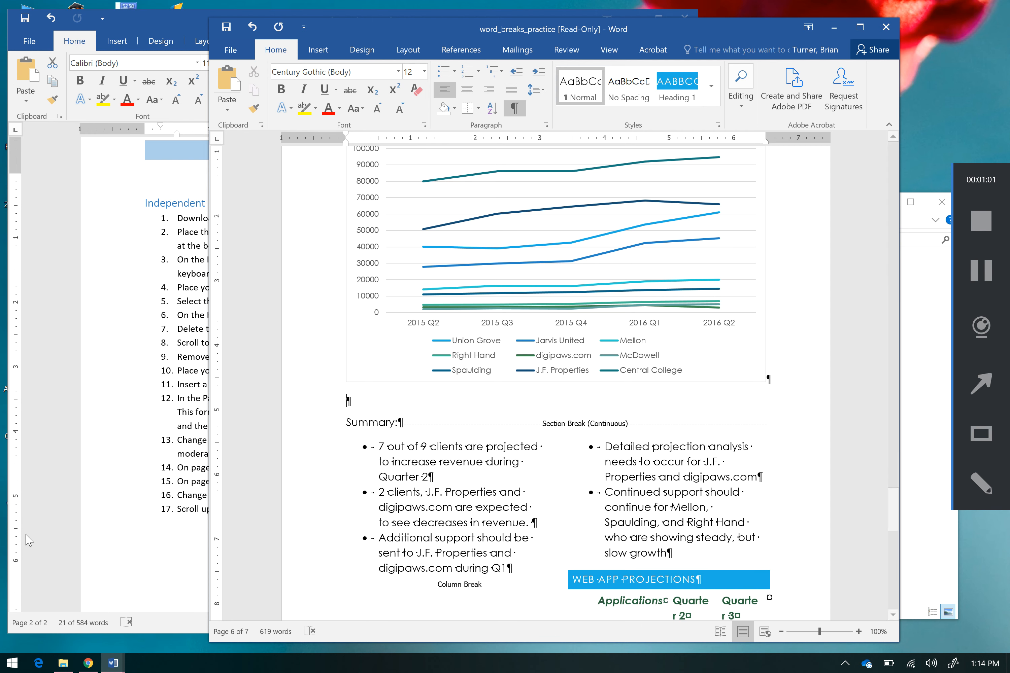
Step: Following the lesson plan's tenth and eleventh instructions, insert a Next Page section break at the start of the Web App Projections heading
left_click(173, 469)
left_click_drag(179, 371, 443, 371)
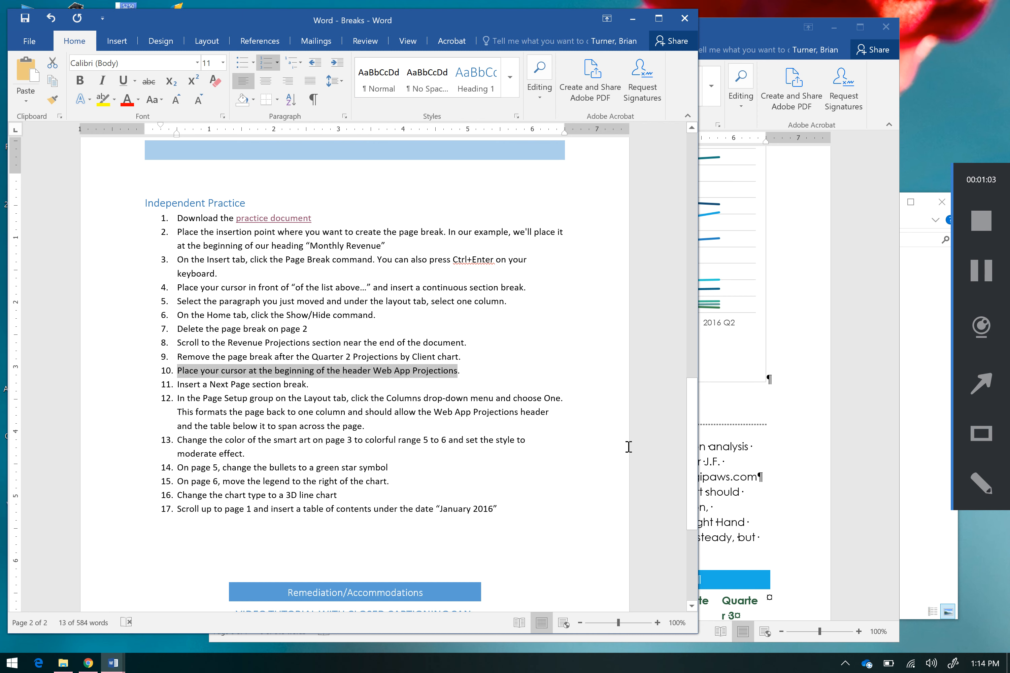
left_click(778, 493)
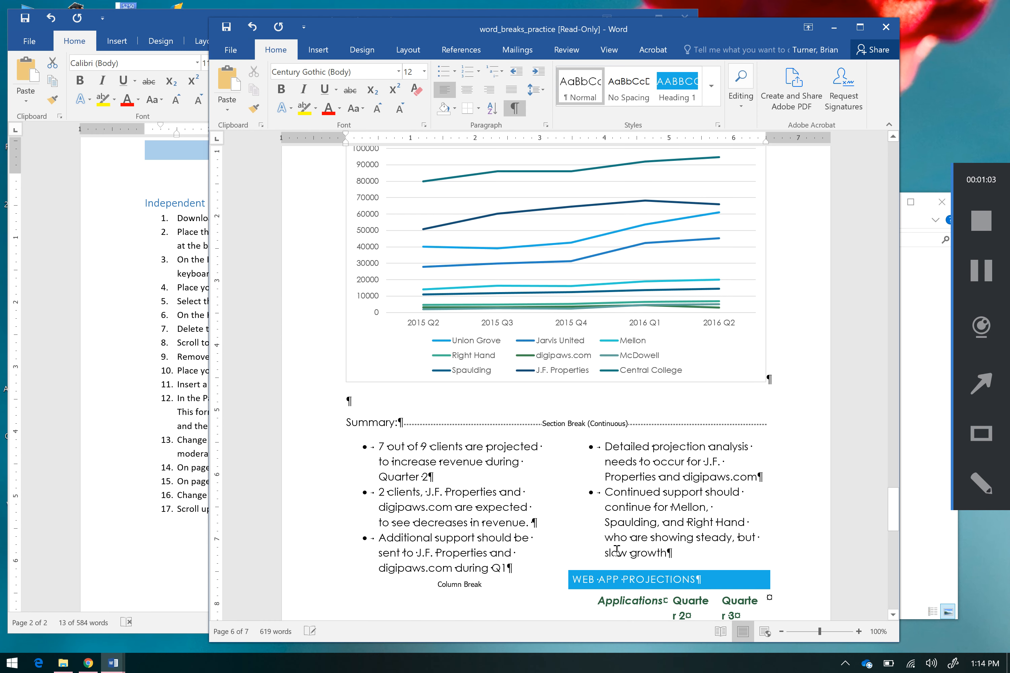
left_click(577, 582)
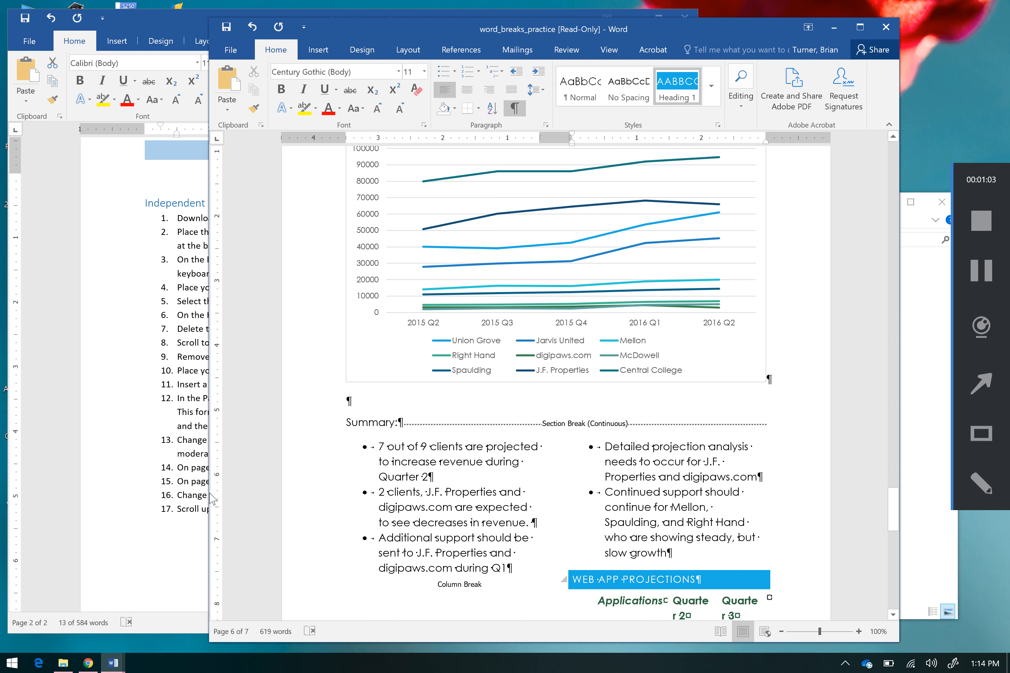
left_click(175, 459)
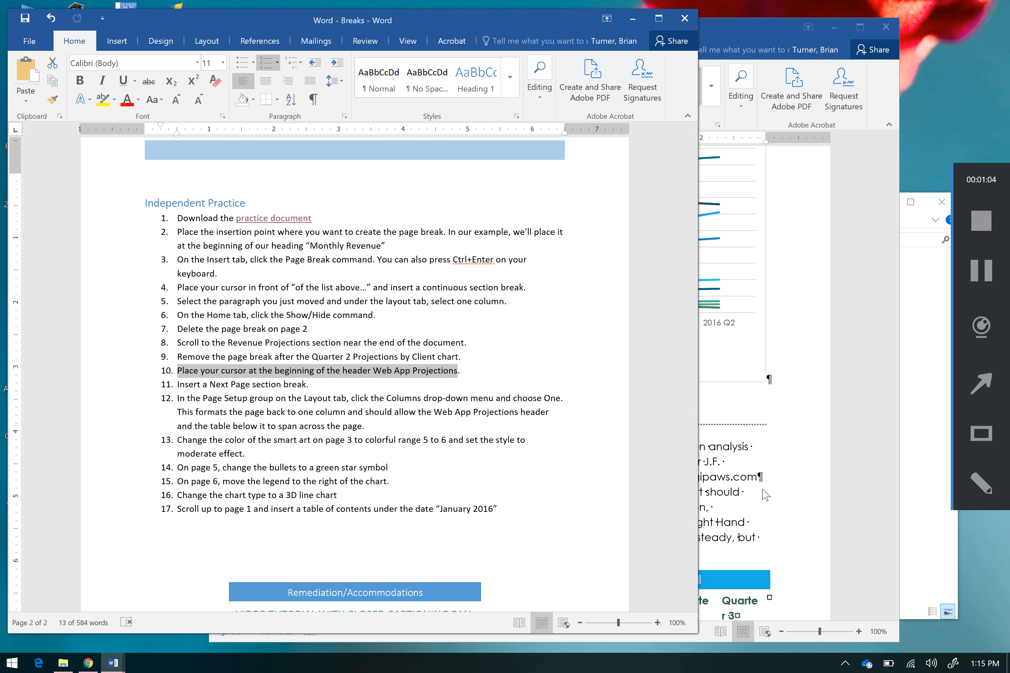
left_click(777, 471)
left_click_drag(896, 498, 896, 530)
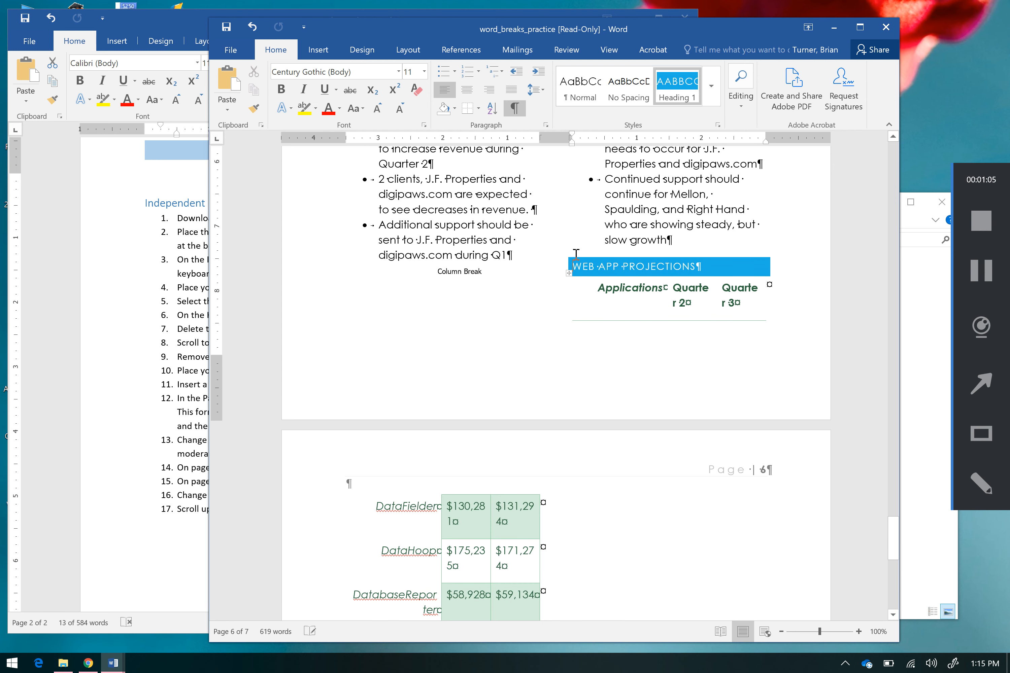
left_click(404, 51)
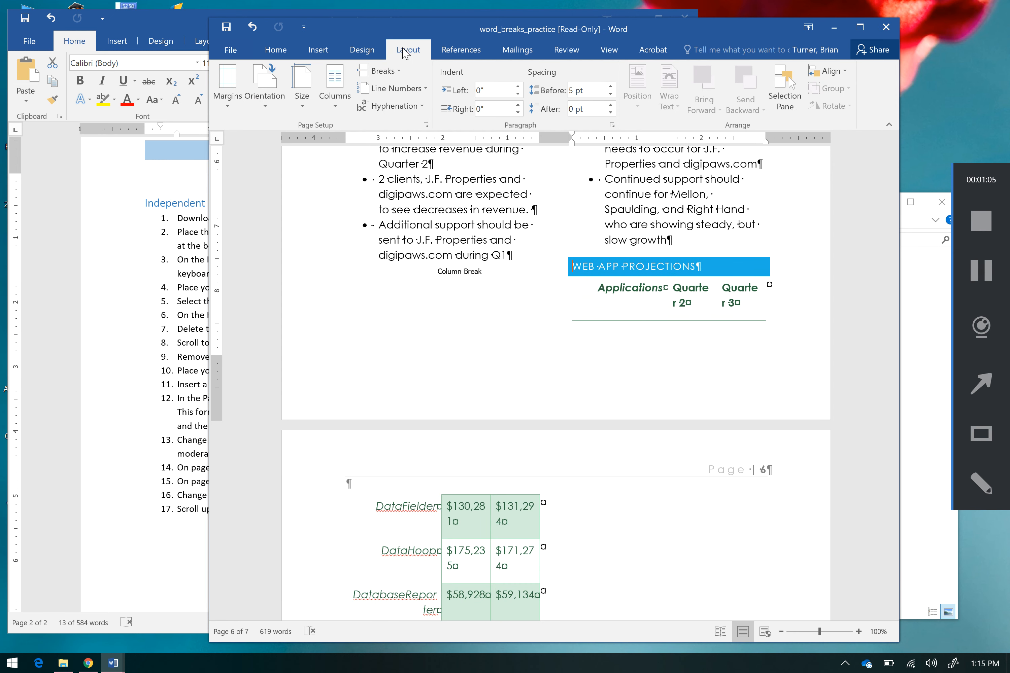
left_click(399, 70)
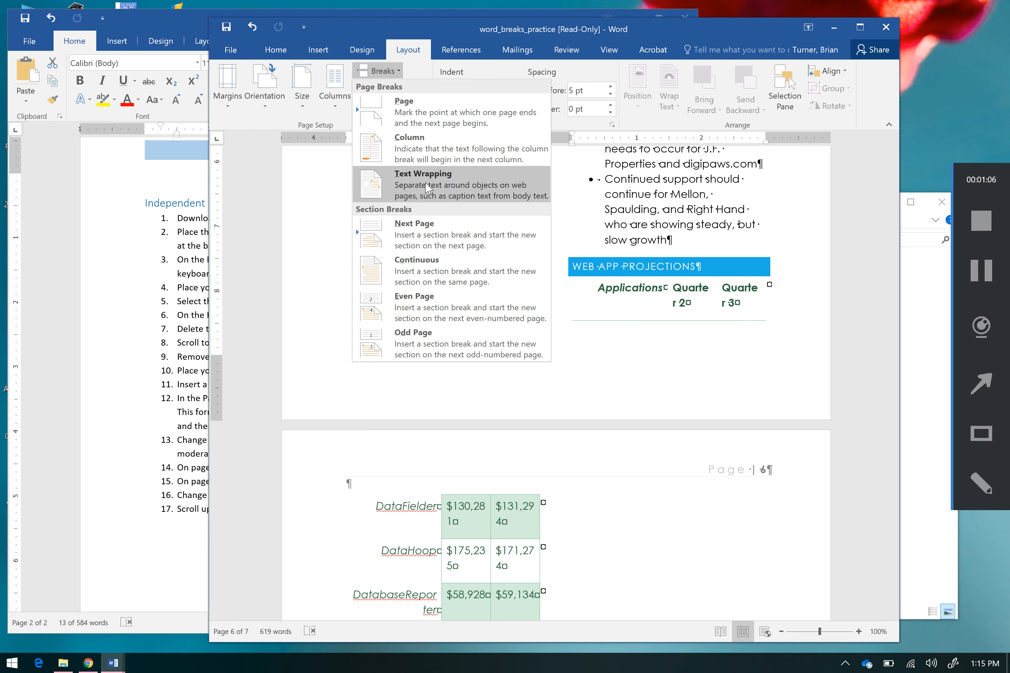
left_click(433, 230)
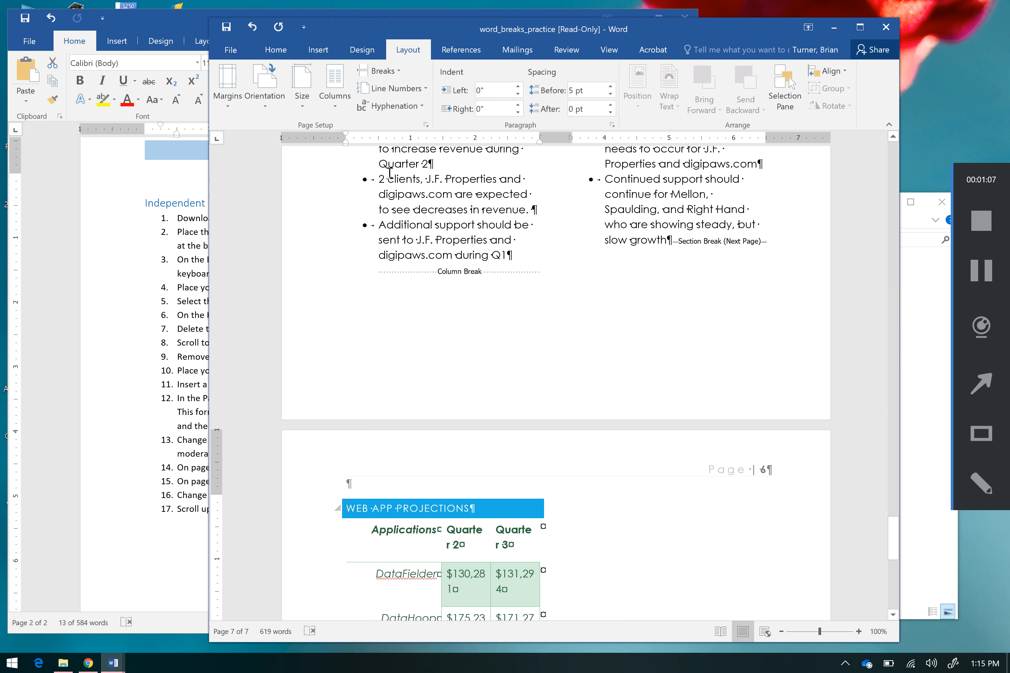
Step: Set the Web App Projections section to one column so its heading and table span the page
left_click(334, 93)
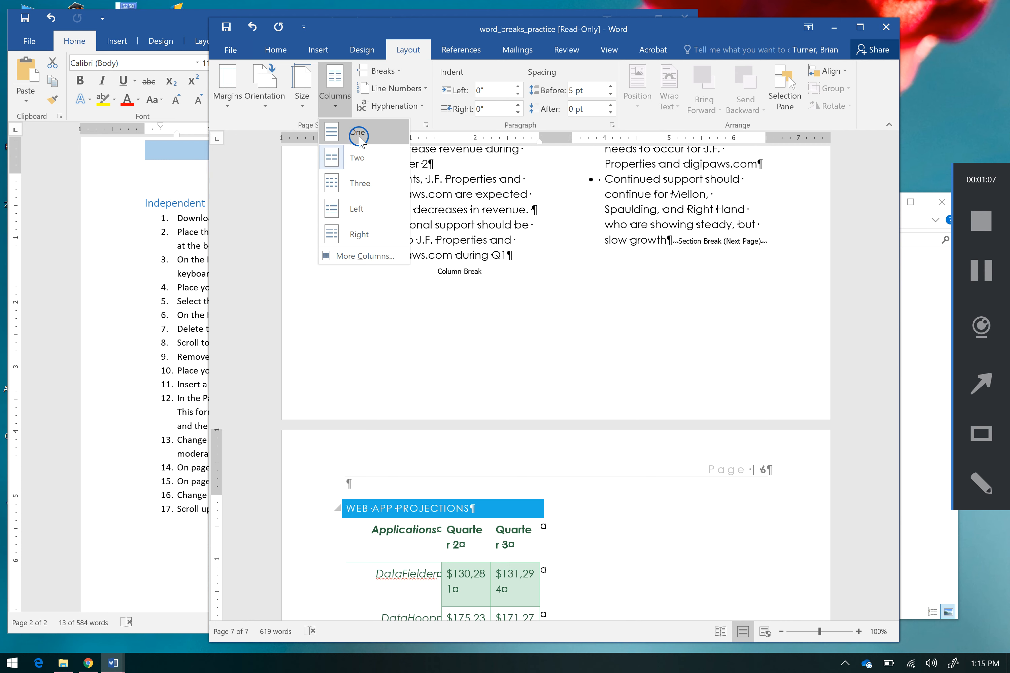
left_click(357, 132)
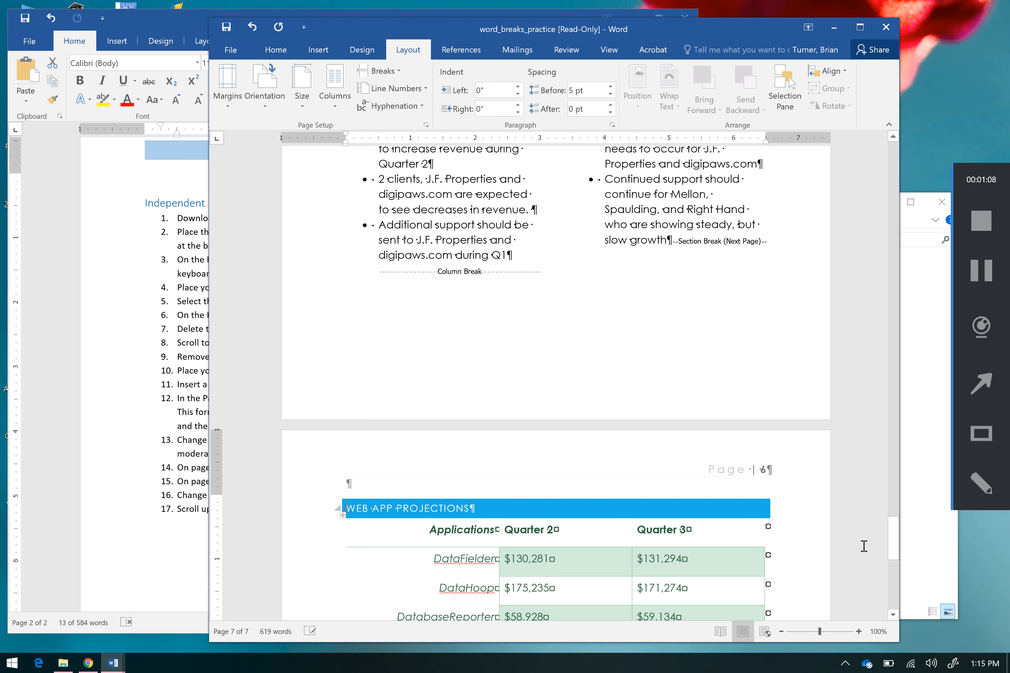
left_click_drag(897, 551, 894, 576)
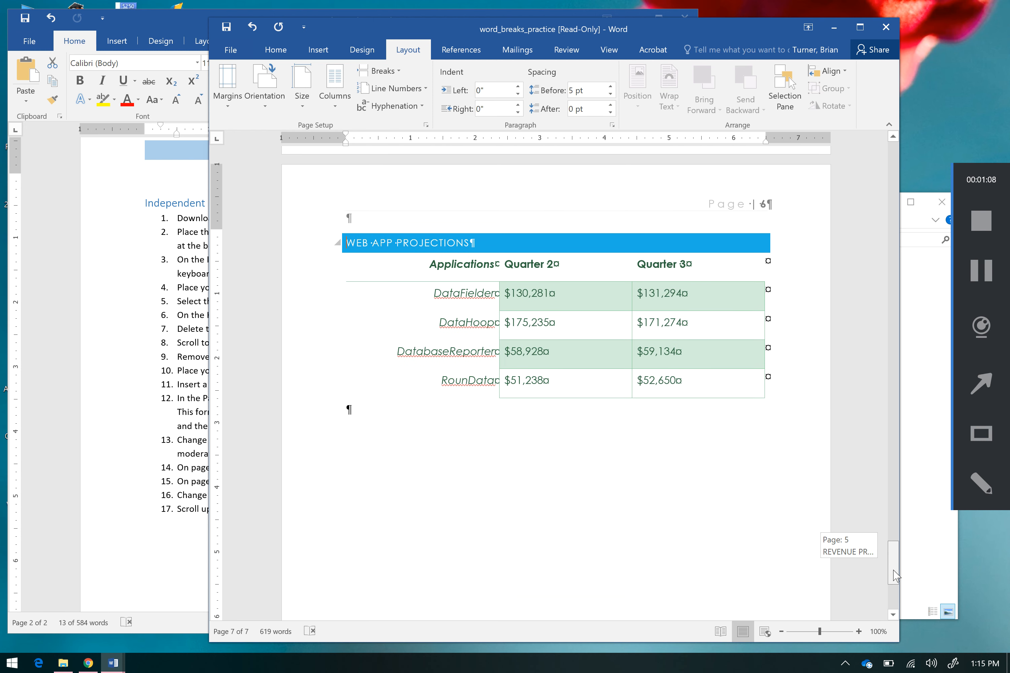
Step: Check the lesson plan's twelfth and thirteenth instructions and select the whole organization chart SmartArt on page 3 of the practice document
left_click(202, 470)
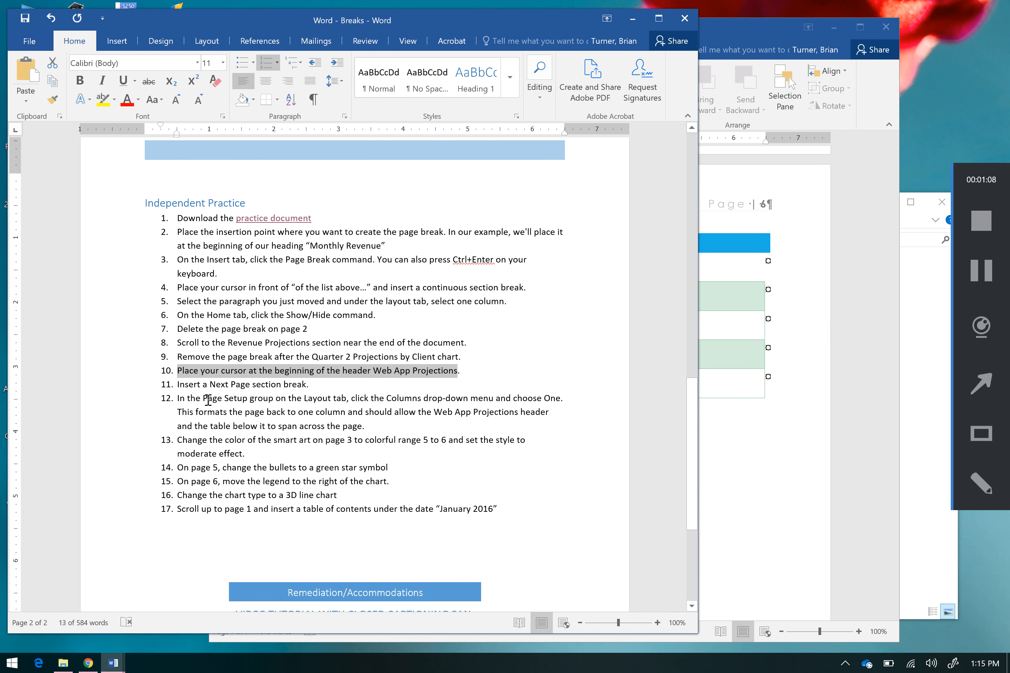
left_click_drag(190, 399, 361, 427)
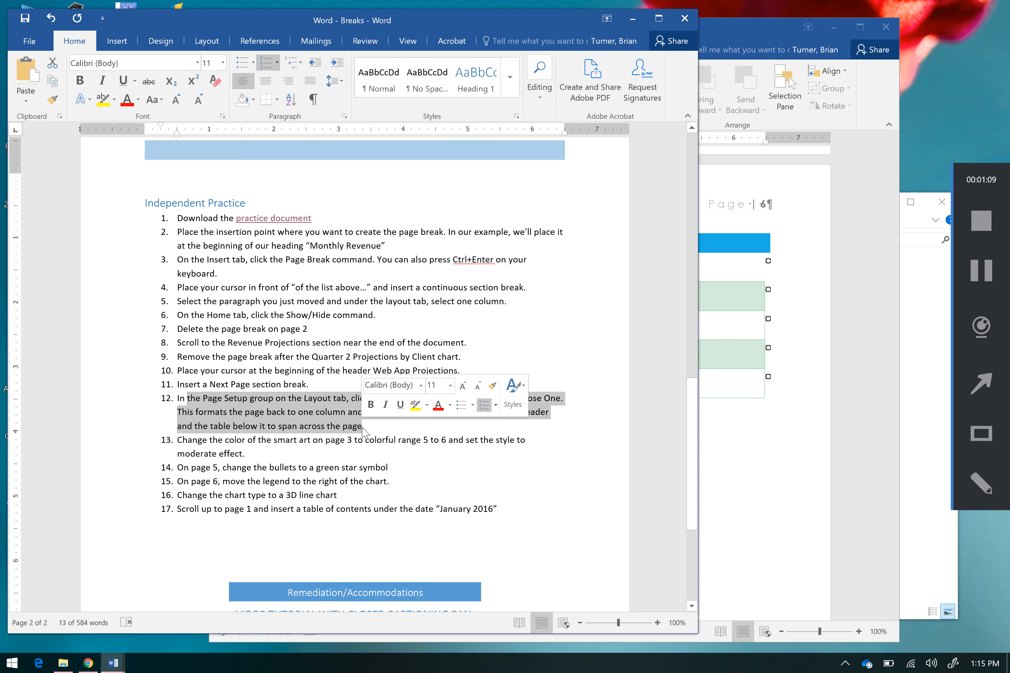
left_click(272, 456)
left_click_drag(271, 455, 188, 436)
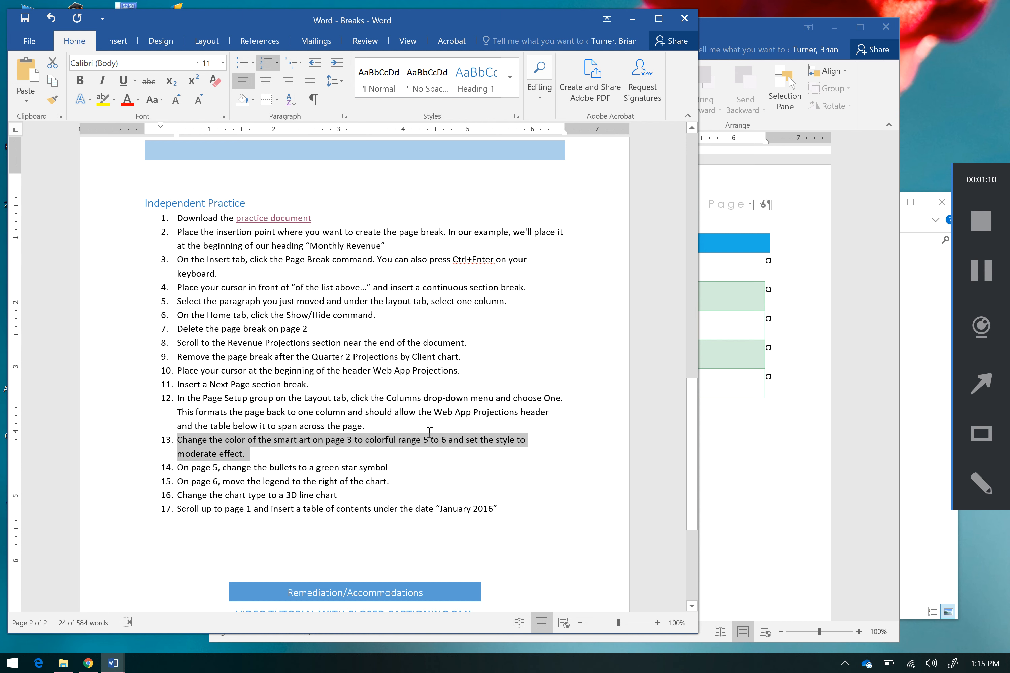
left_click(405, 426)
left_click_drag(303, 450, 252, 440)
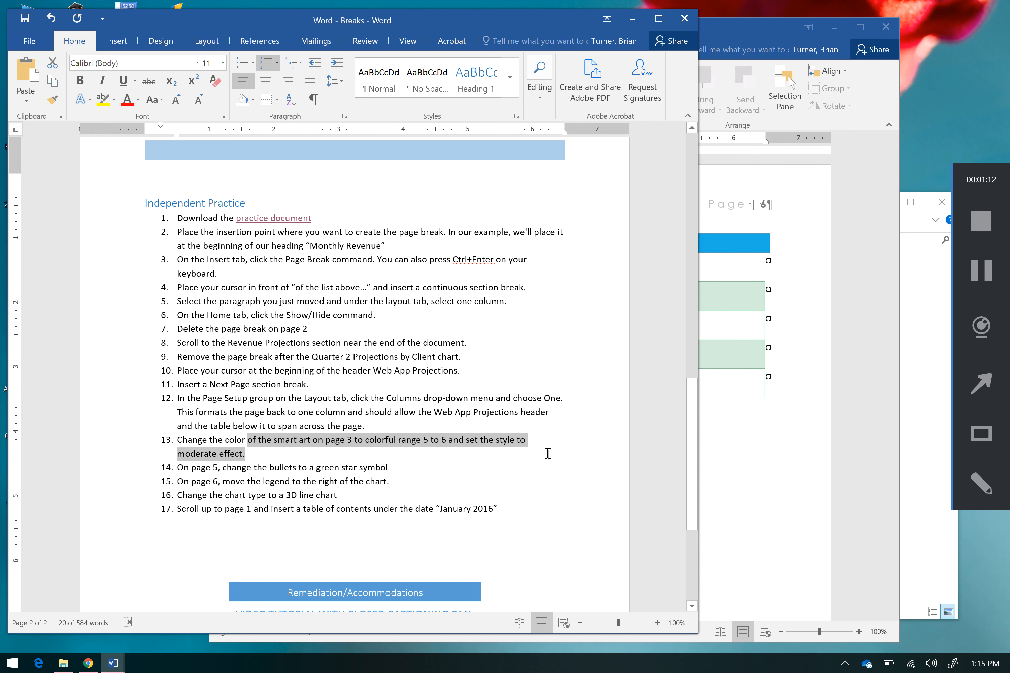
left_click(759, 469)
left_click_drag(894, 428, 898, 320)
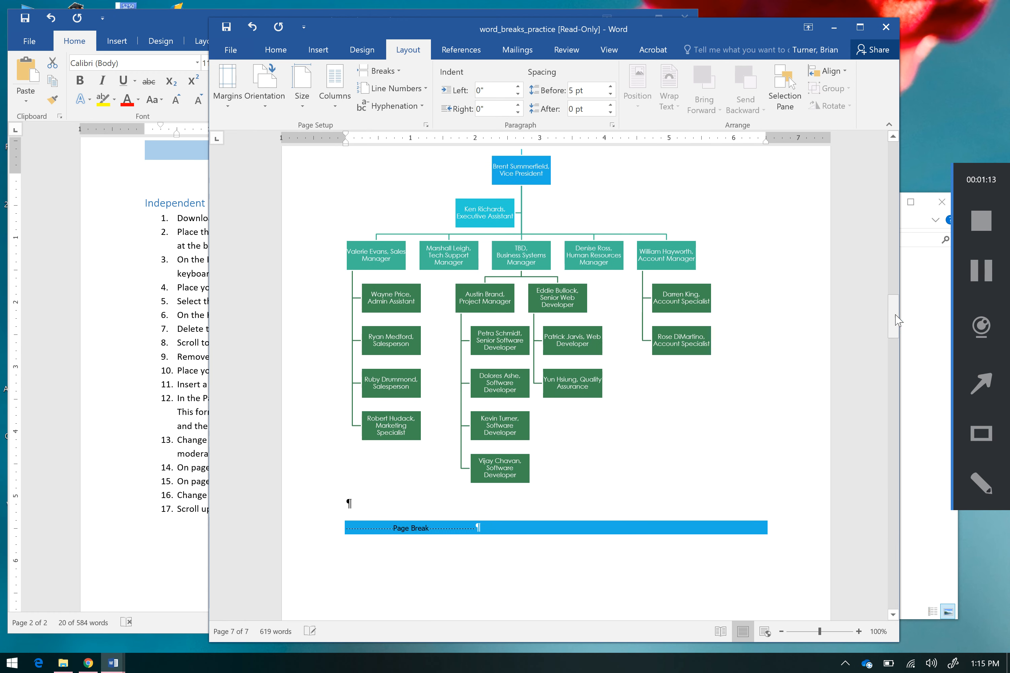
left_click(572, 393)
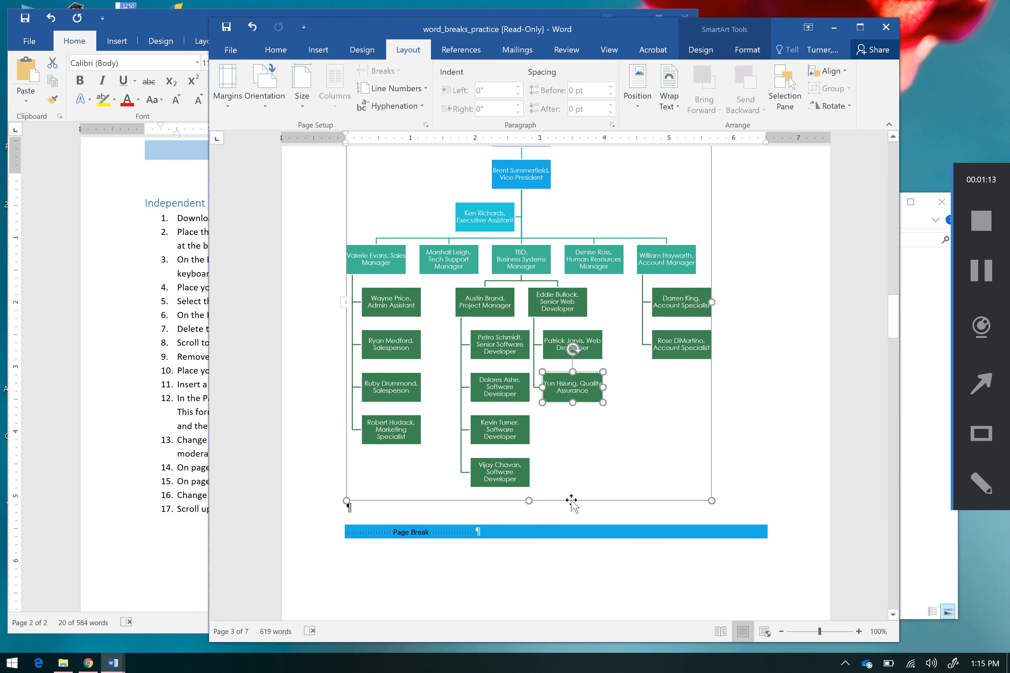
left_click(571, 501)
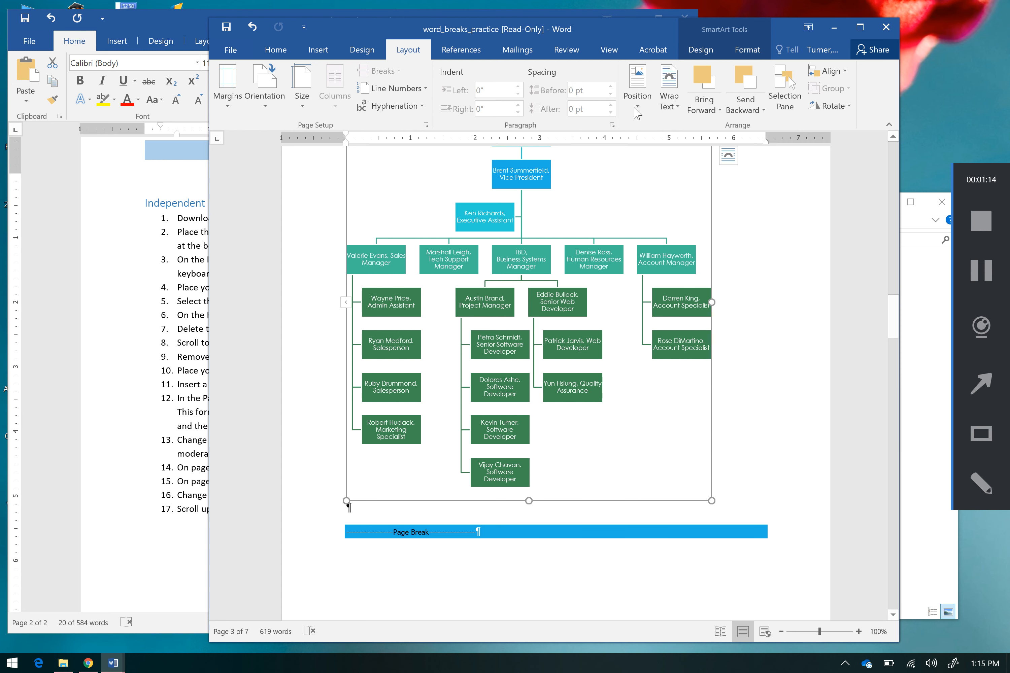
left_click(700, 49)
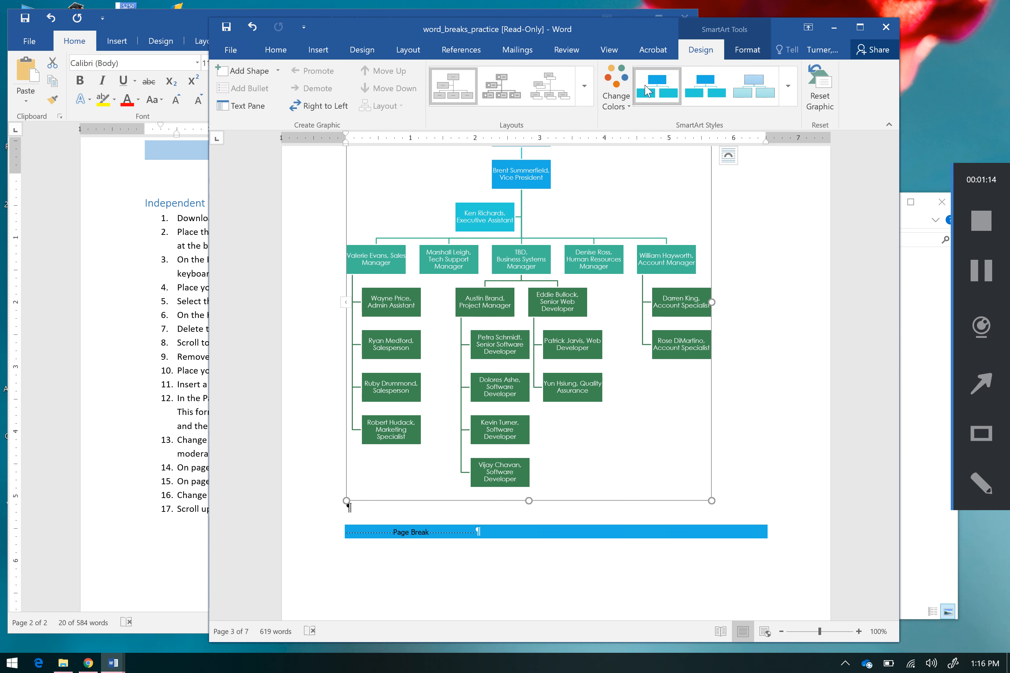
Step: Apply the fourth Colorful color variation to the organization chart SmartArt
left_click(625, 99)
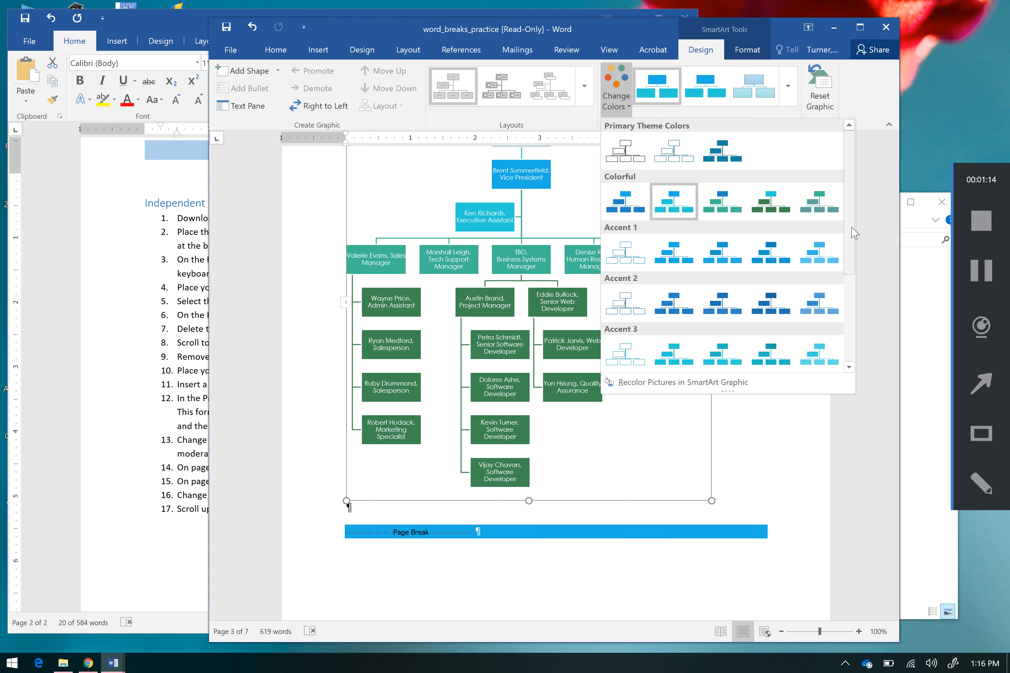
left_click_drag(851, 225, 845, 182)
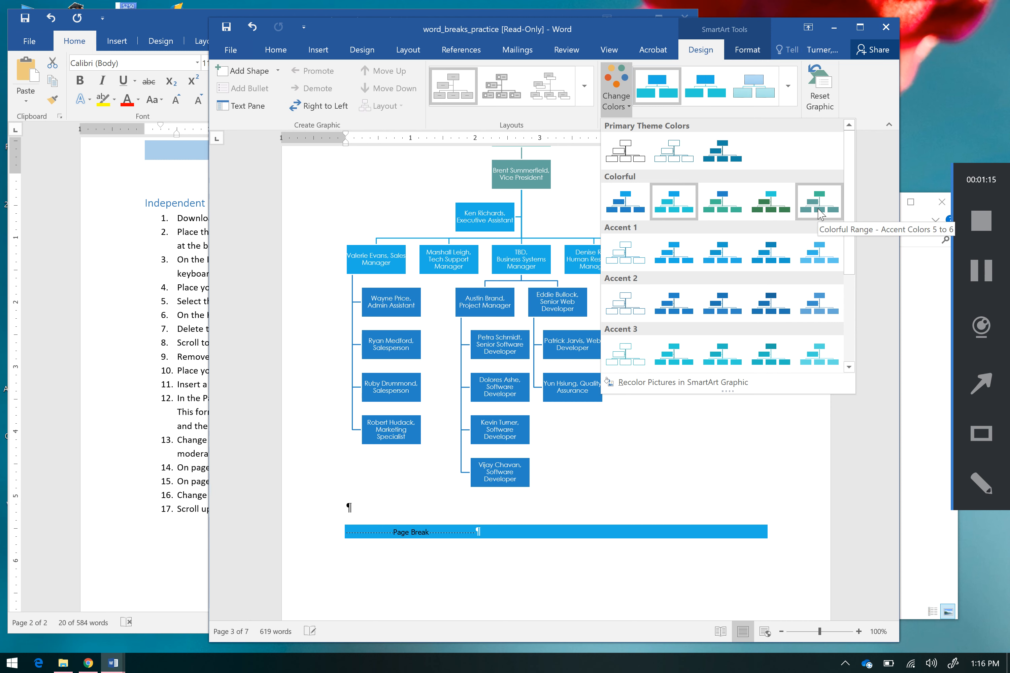
left_click(784, 216)
Step: Recheck the lesson plan's thirteenth instruction and recolor the organization chart SmartArt with colorful range 5 to 6
left_click(184, 389)
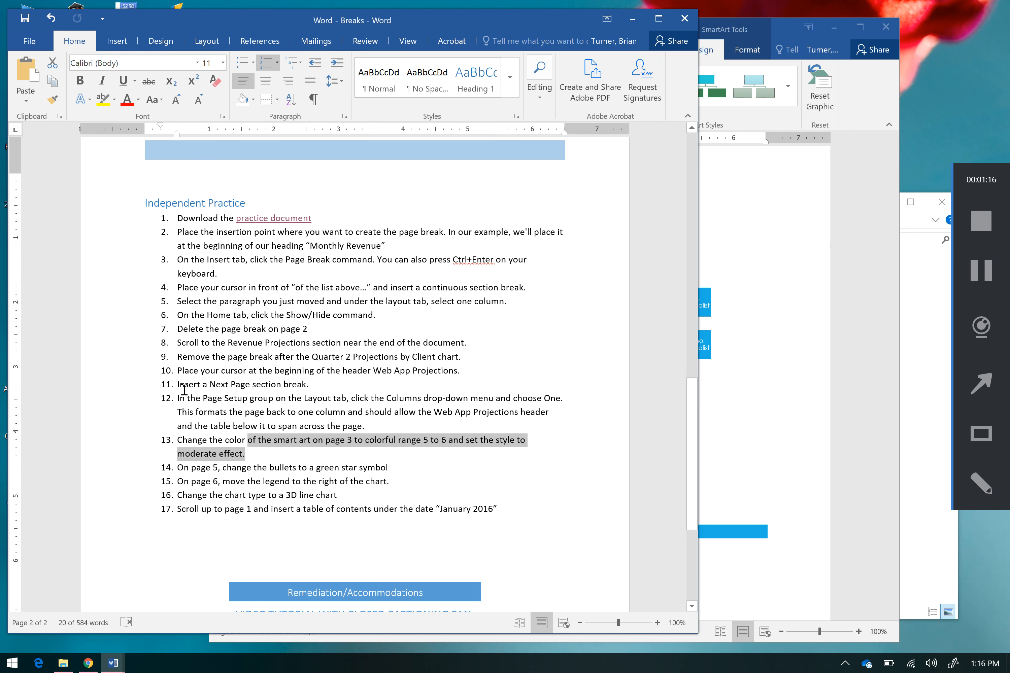
left_click(802, 417)
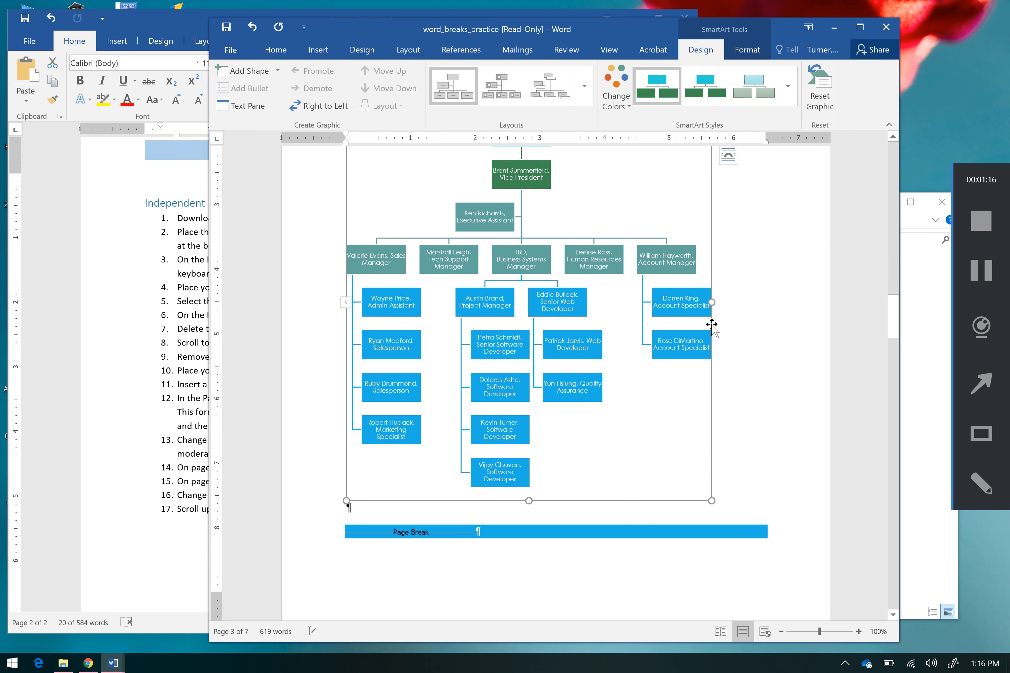
left_click(792, 93)
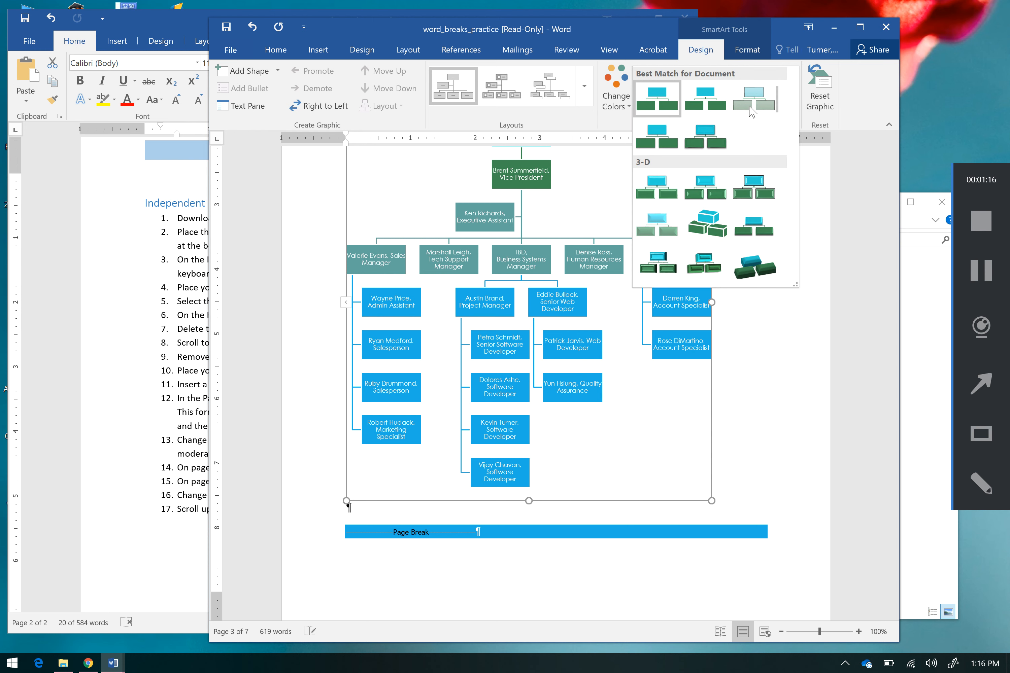
left_click(615, 96)
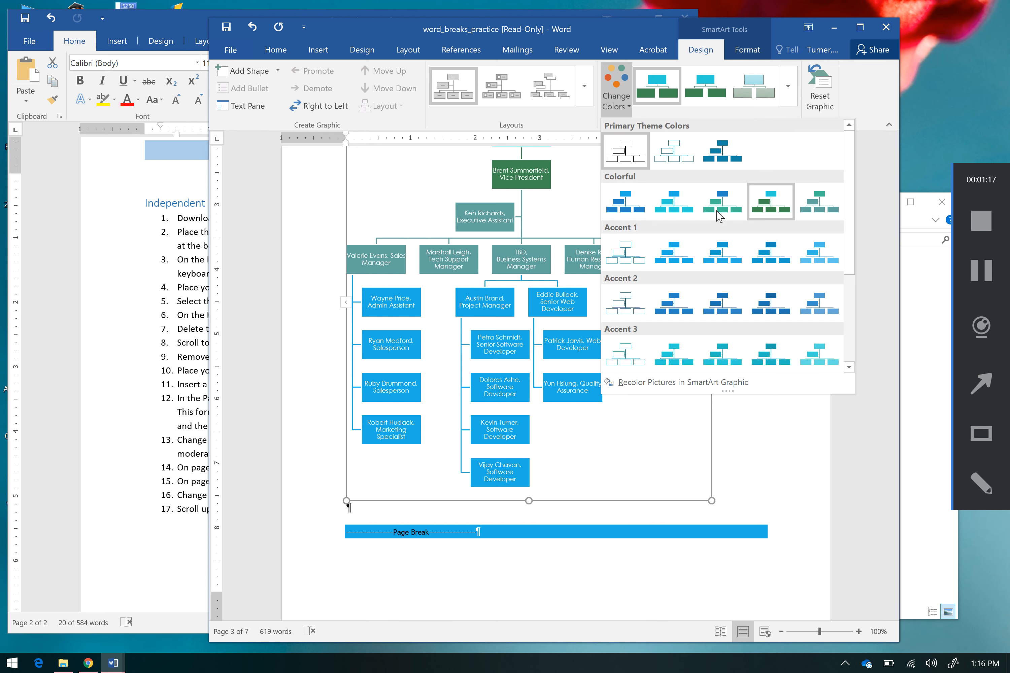
left_click(819, 202)
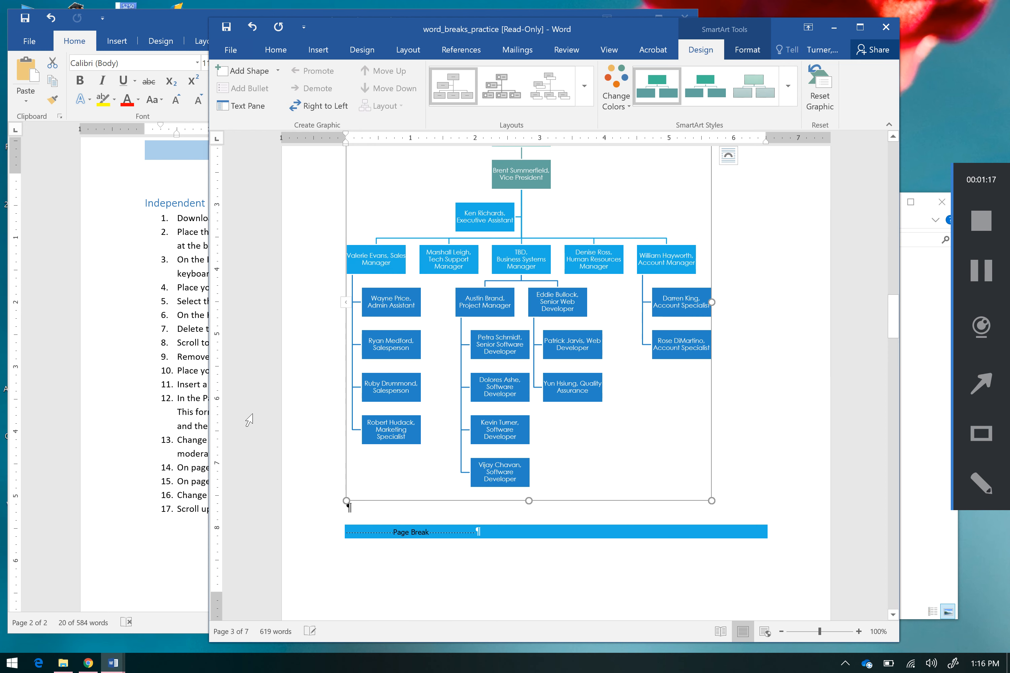
Step: Confirm the style named in the lesson plan's thirteenth instruction and apply the moderate effect style to the organization chart
left_click(175, 389)
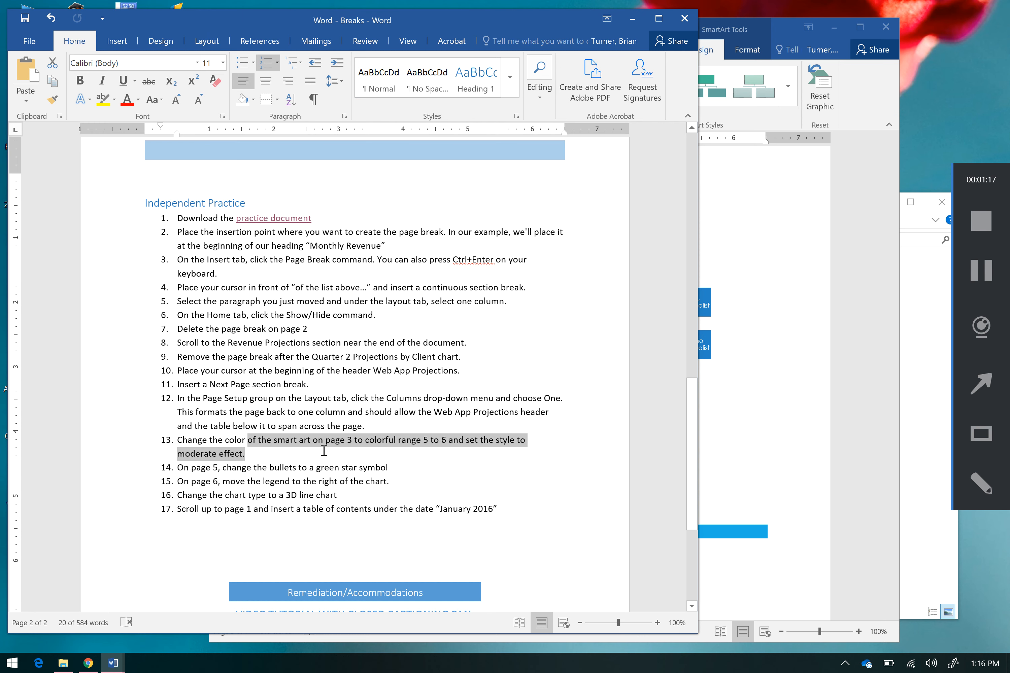
left_click(790, 338)
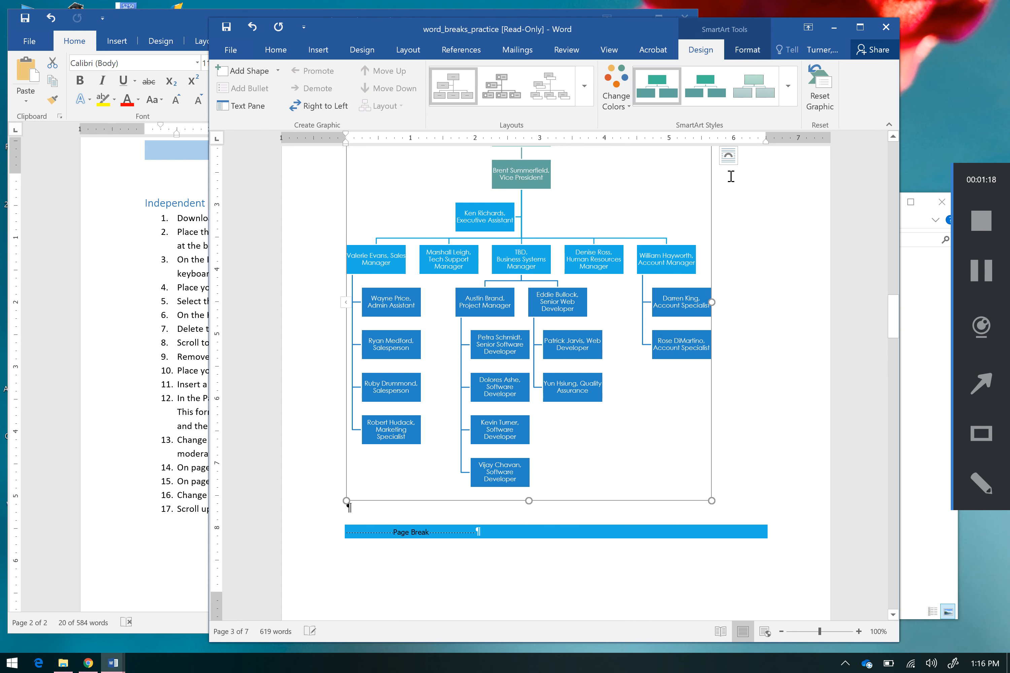
left_click(789, 104)
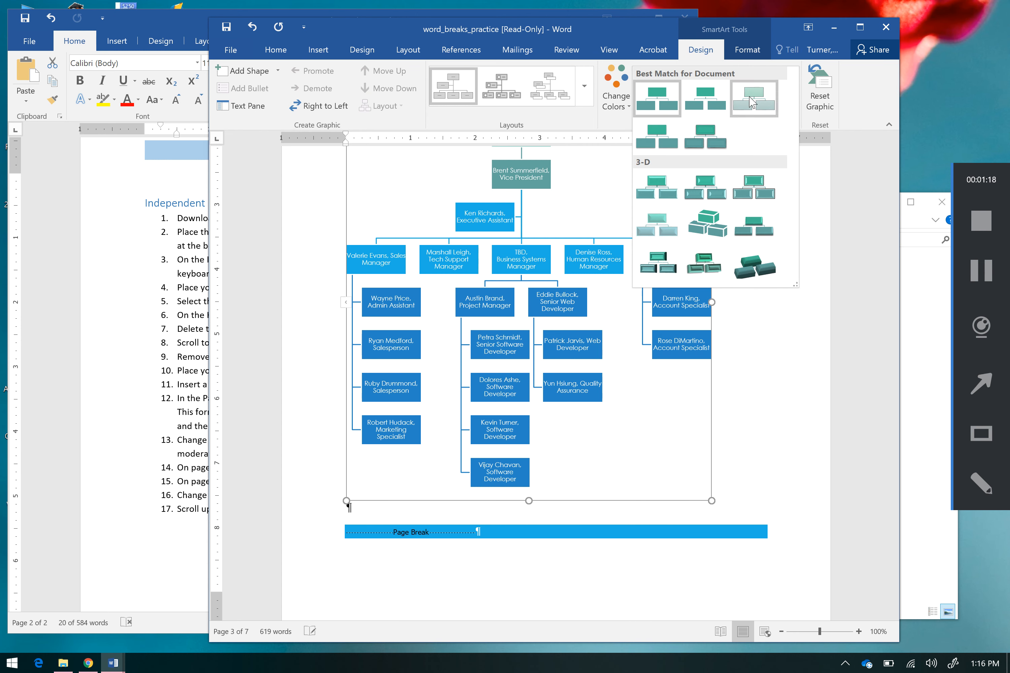
left_click(656, 155)
Step: Check the lesson plan's fourteenth instruction and select the two-column New Clients bulleted list on page 5 of the practice document
left_click(162, 509)
left_click_drag(192, 469, 410, 465)
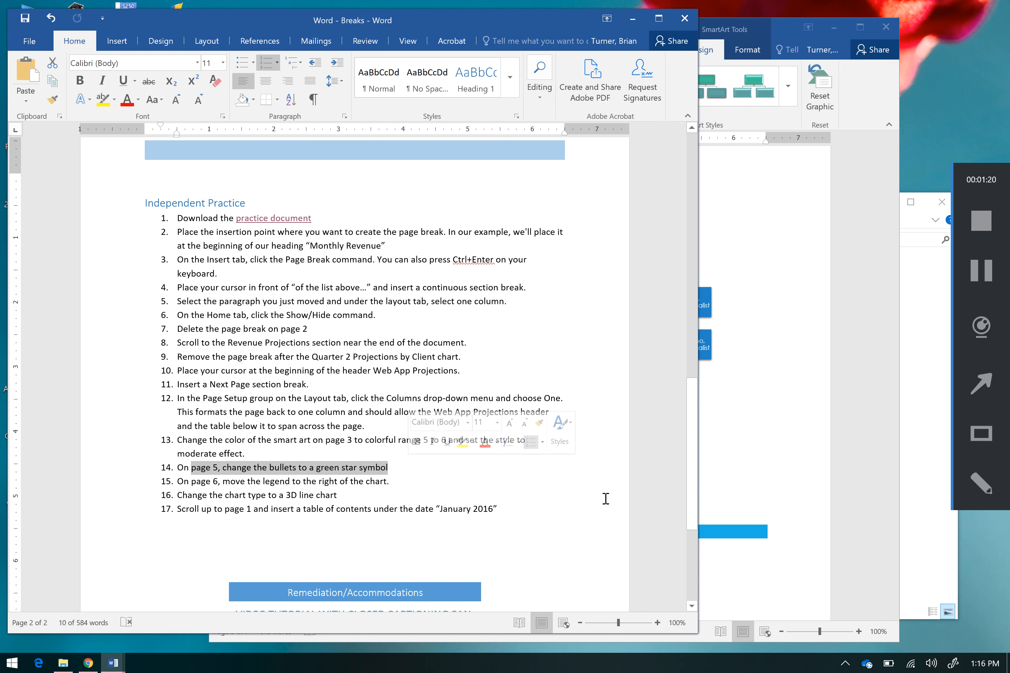
left_click(813, 542)
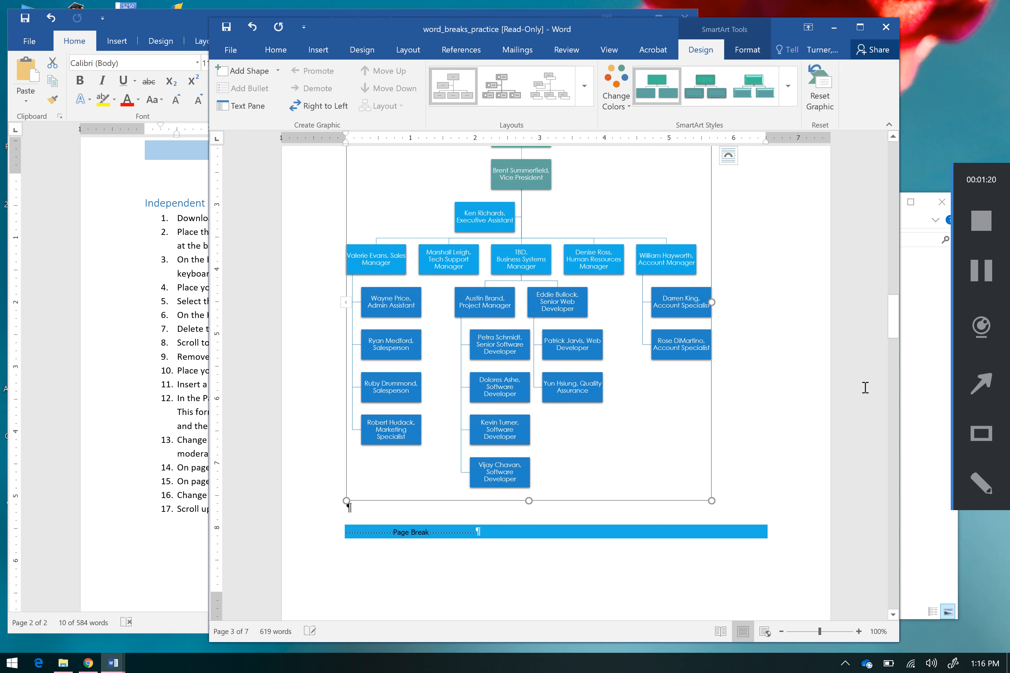
left_click_drag(895, 334, 880, 443)
left_click_drag(383, 281, 753, 351)
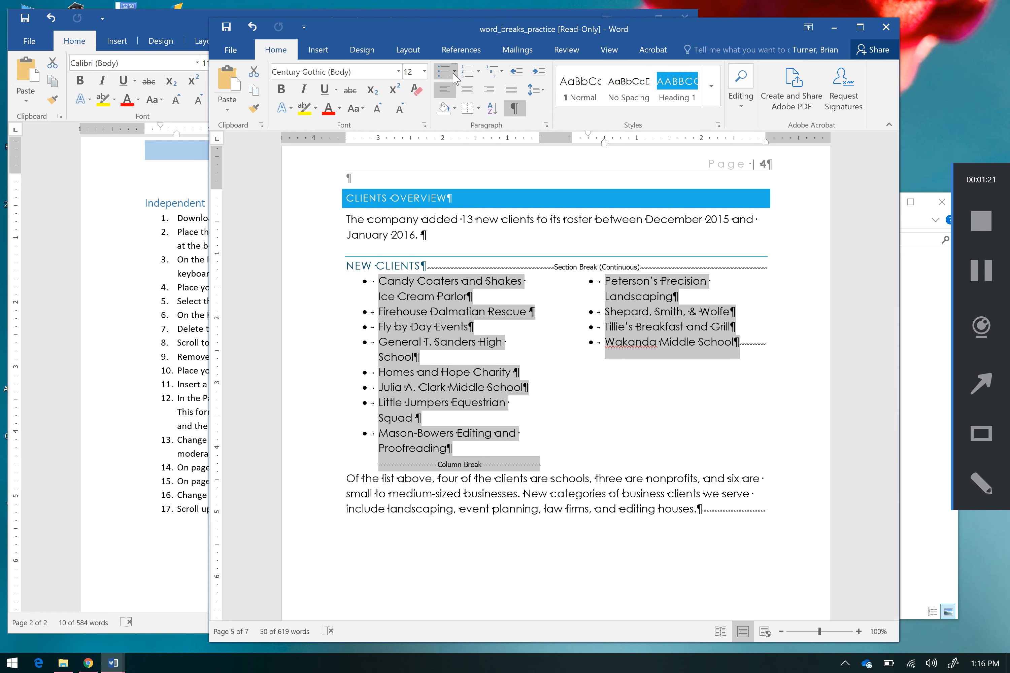
Step: Define a new bullet for the New Clients list using the solid star symbol, Wingdings character 171
left_click(454, 70)
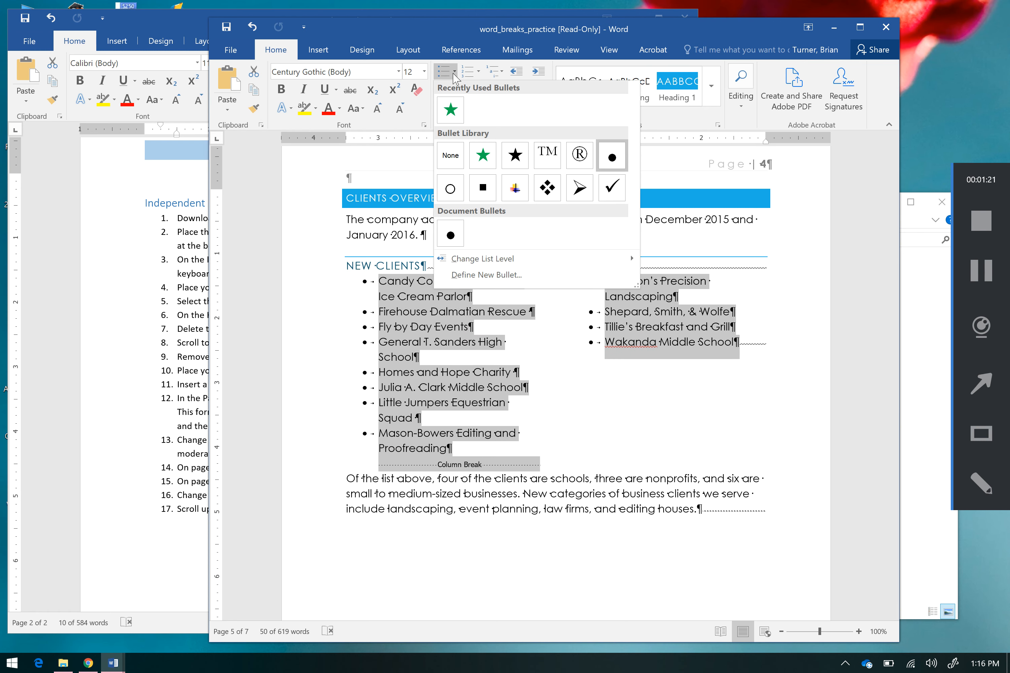
left_click(502, 276)
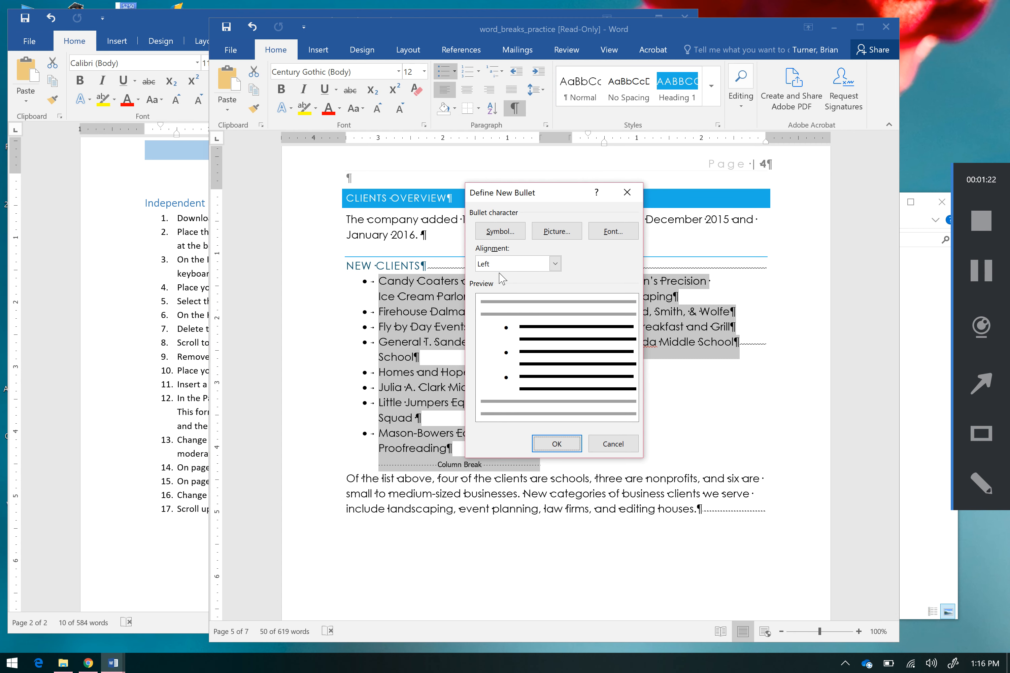
left_click(500, 231)
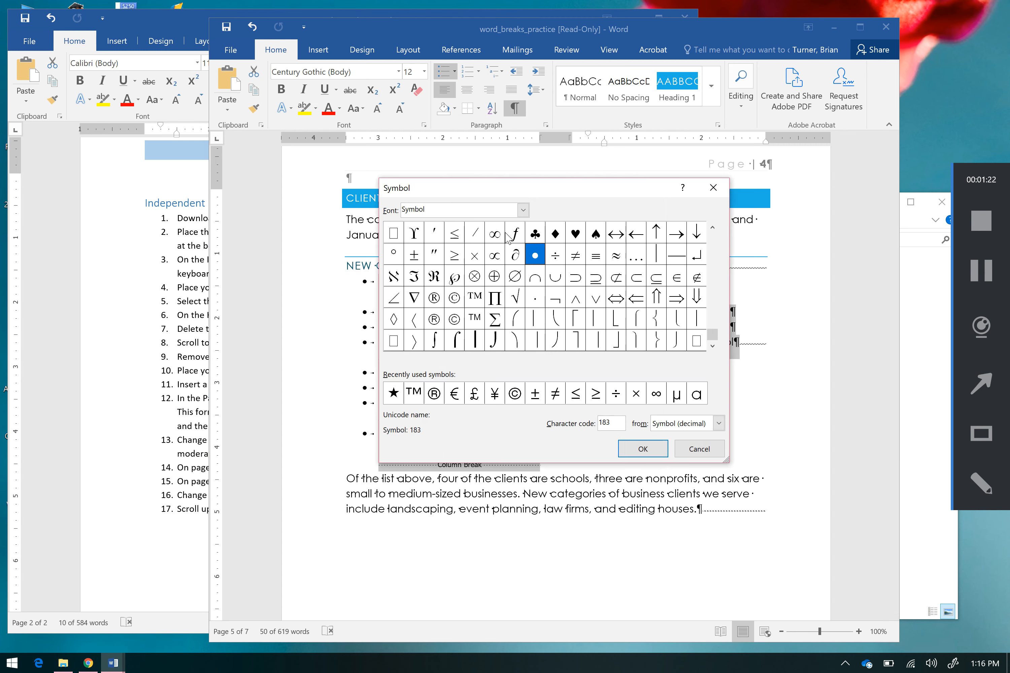
left_click(394, 394)
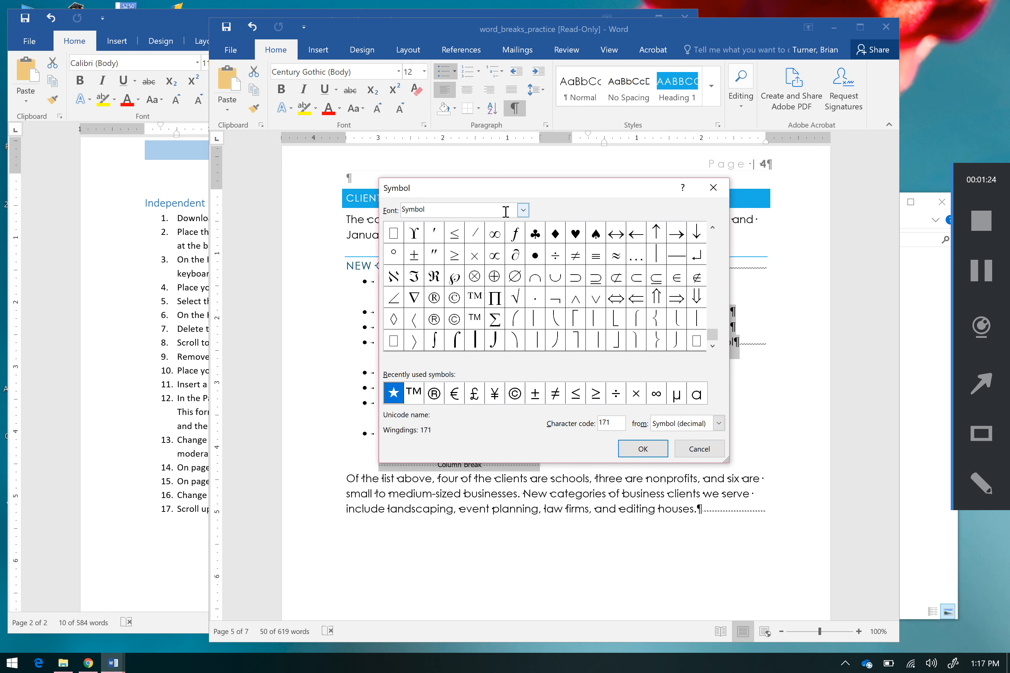
left_click(523, 215)
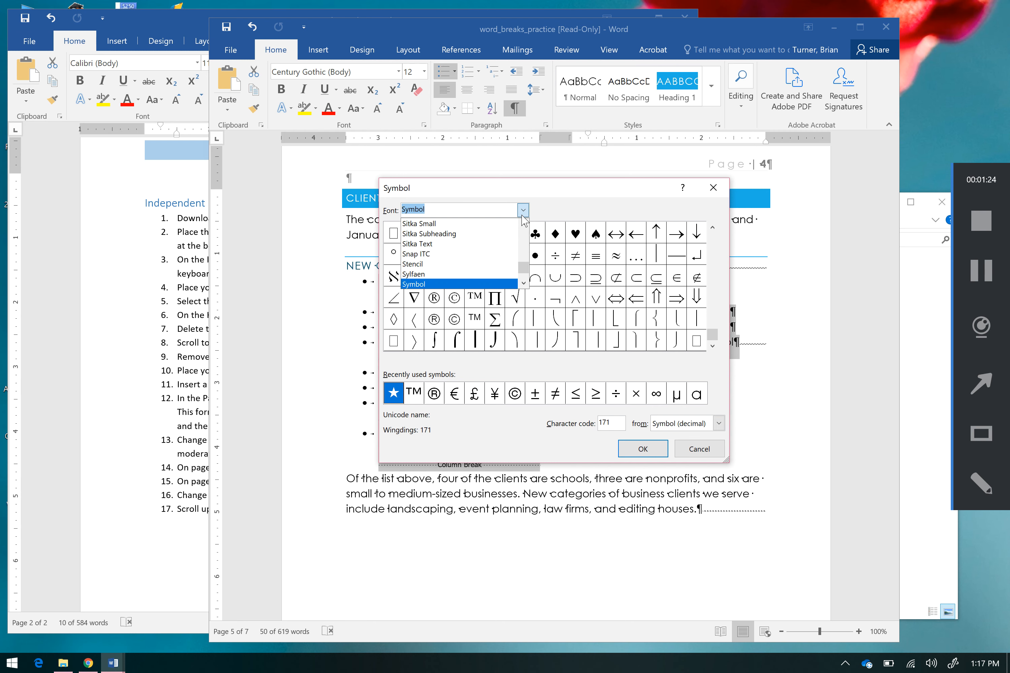
left_click(523, 211)
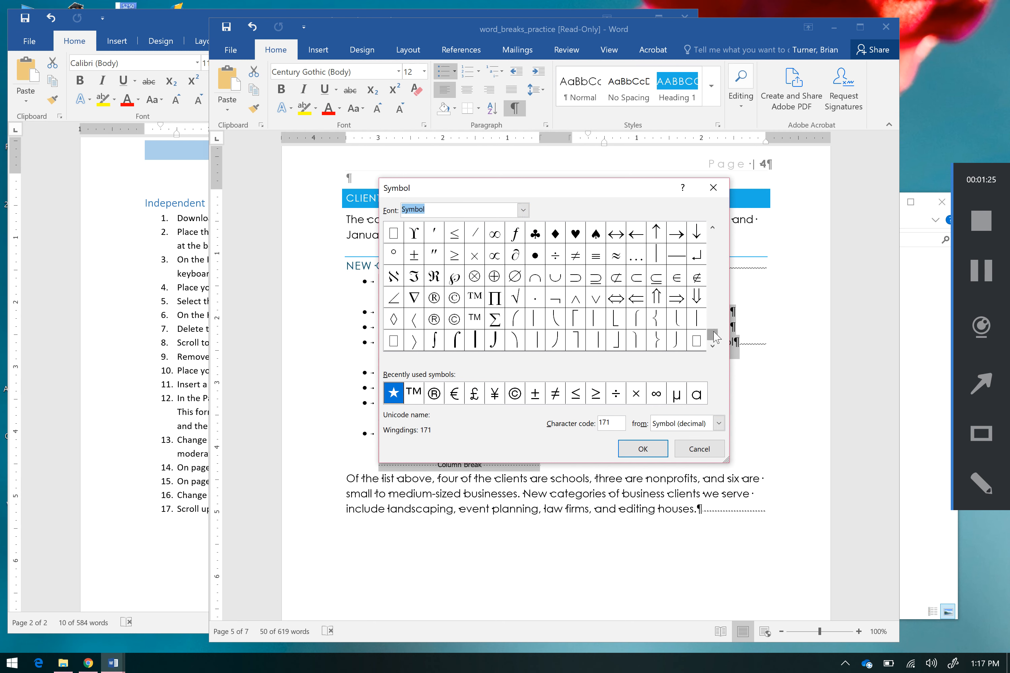
left_click_drag(714, 338, 718, 291)
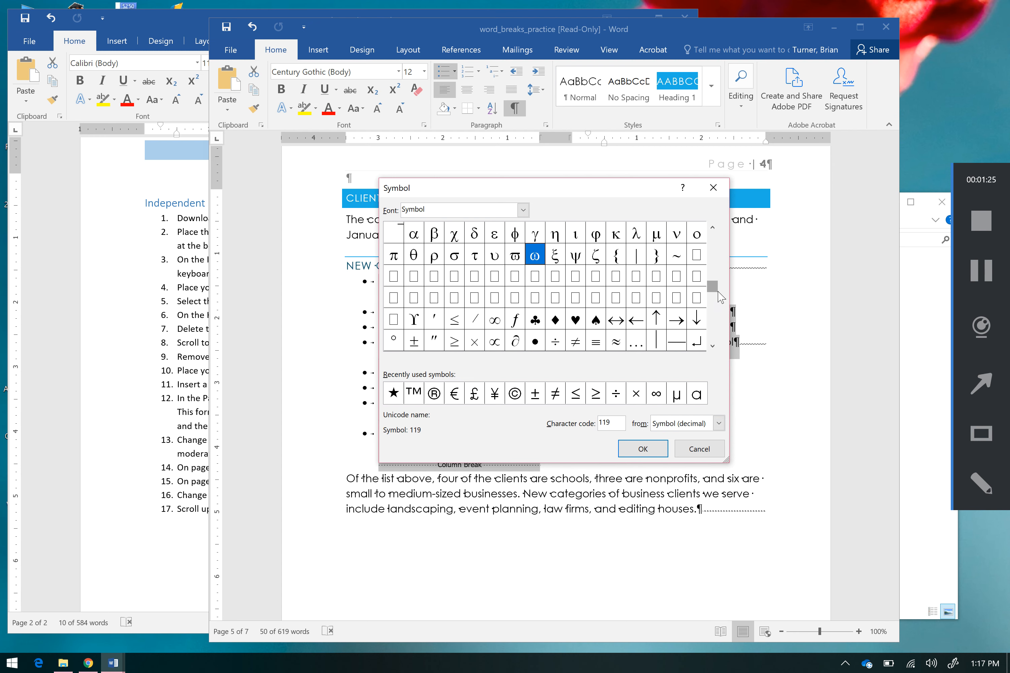
left_click(394, 393)
left_click(632, 450)
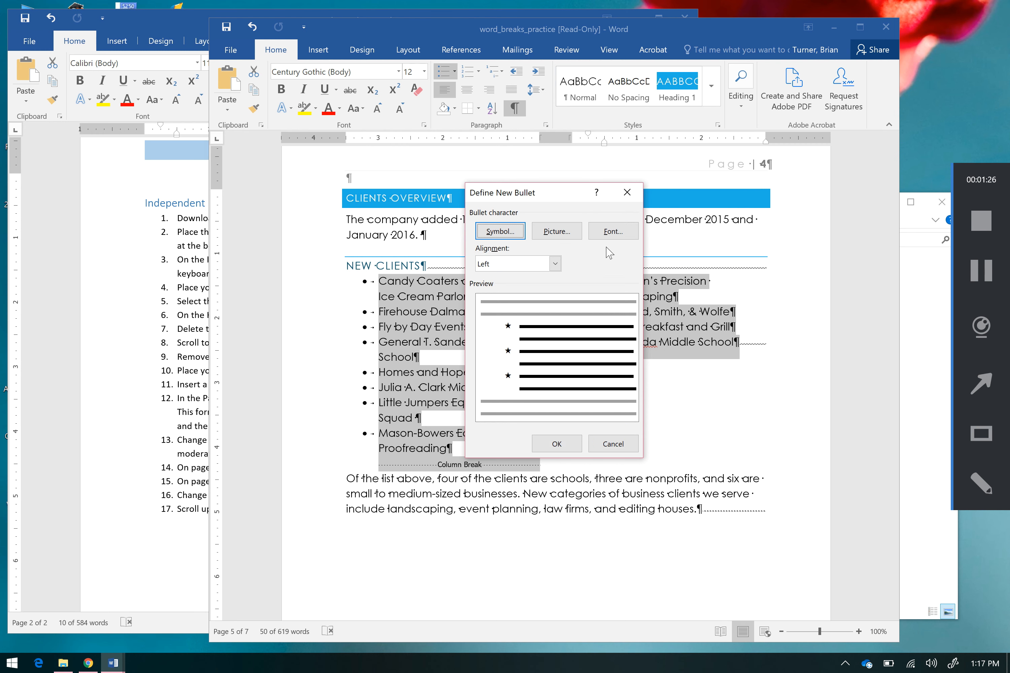
Step: Set the star bullet's font color to standard Green and apply the new bullet to the New Clients list
left_click(620, 236)
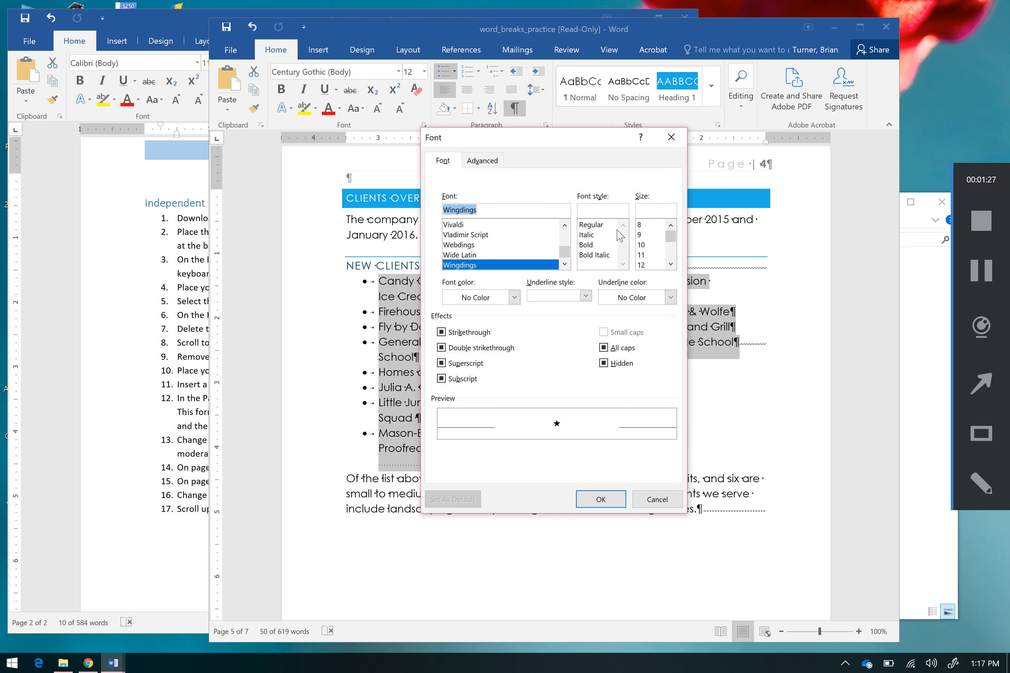
left_click(514, 297)
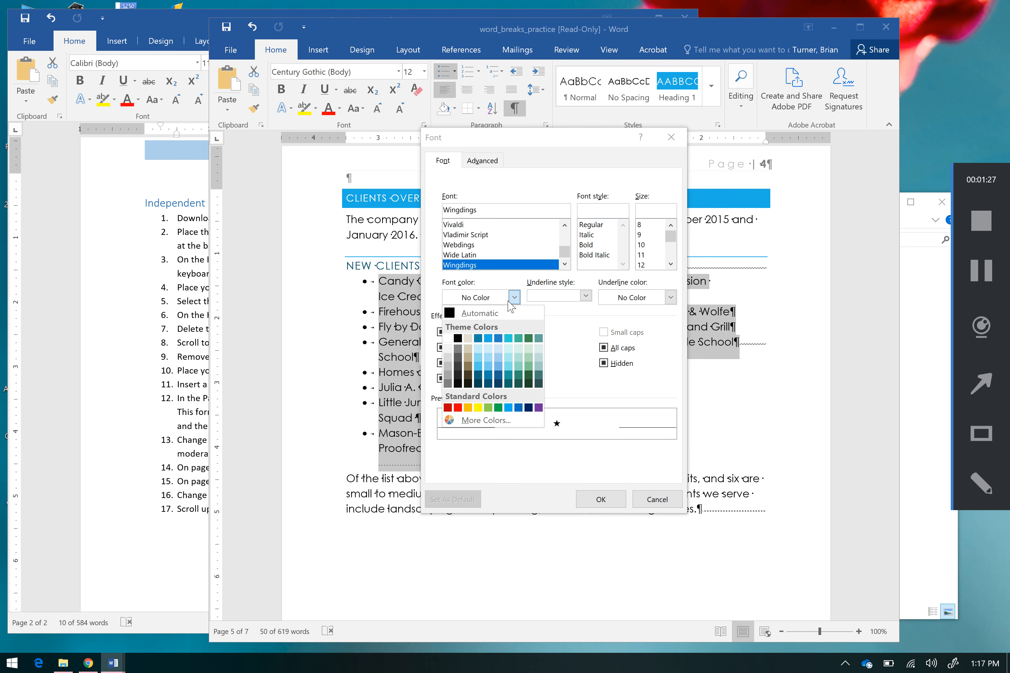
left_click(498, 407)
left_click(614, 504)
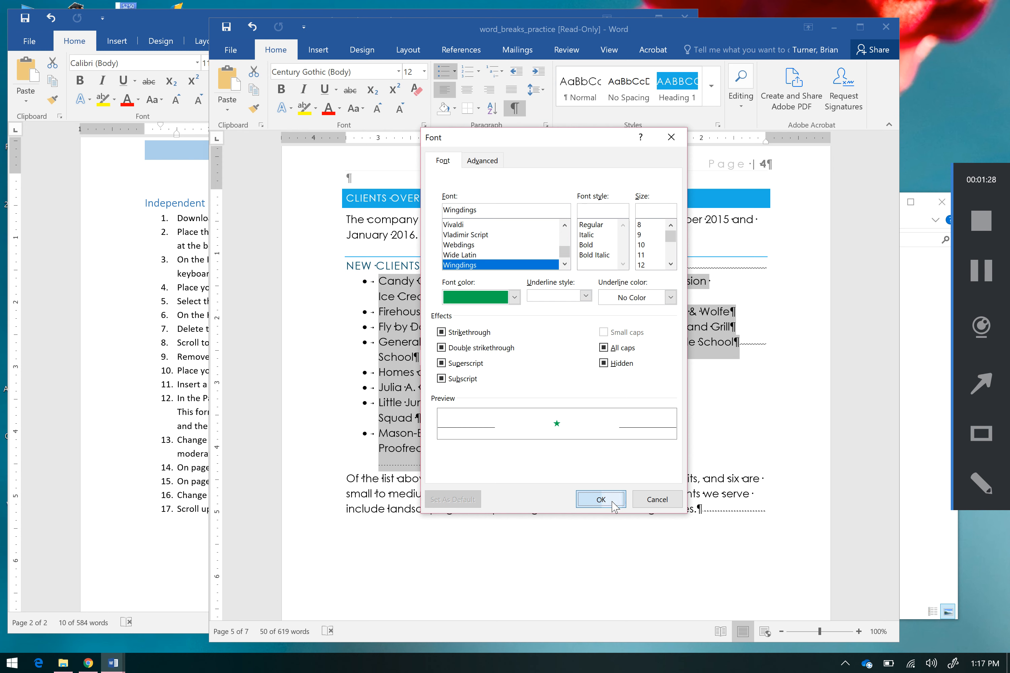
left_click(556, 444)
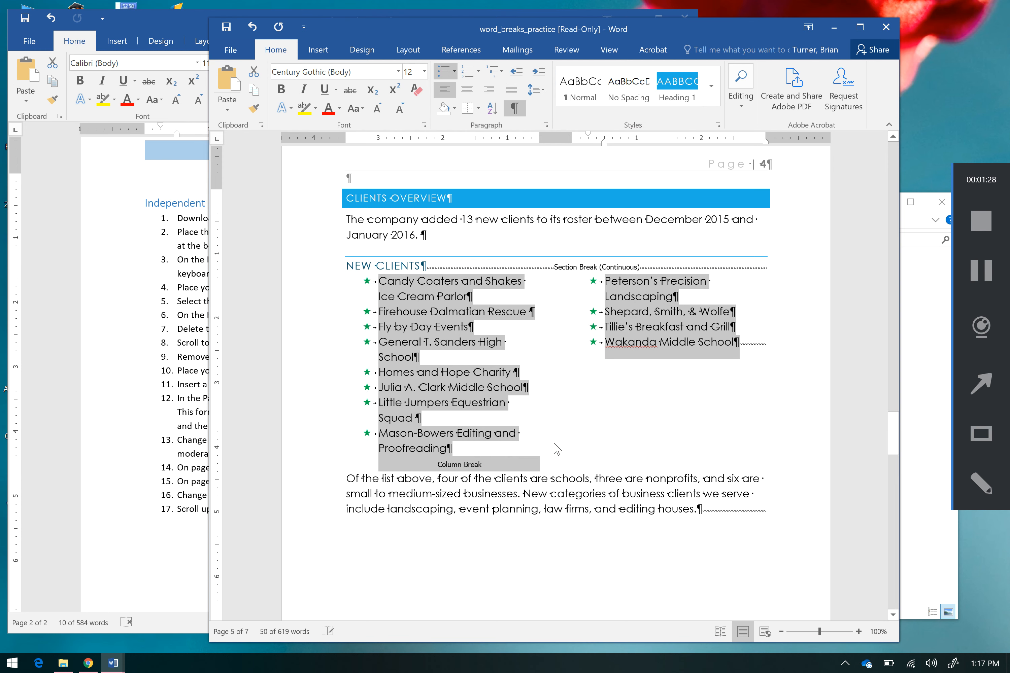
left_click(564, 448)
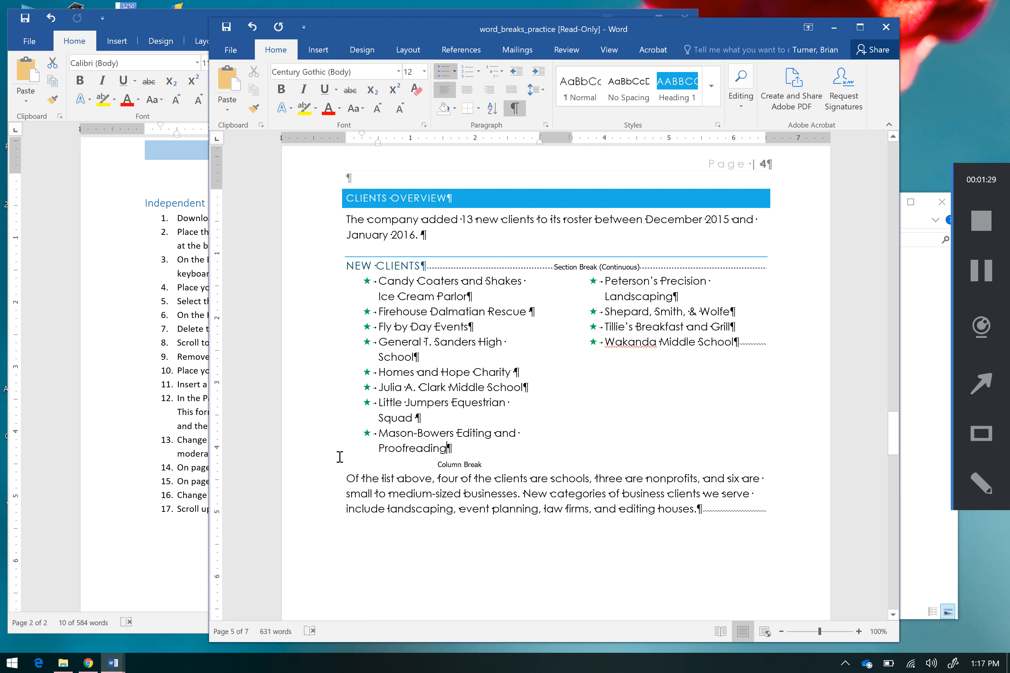
Step: Check the lesson plan's fifteenth instruction and locate the Quarter 2 Projections by Client chart on page 6
left_click(158, 468)
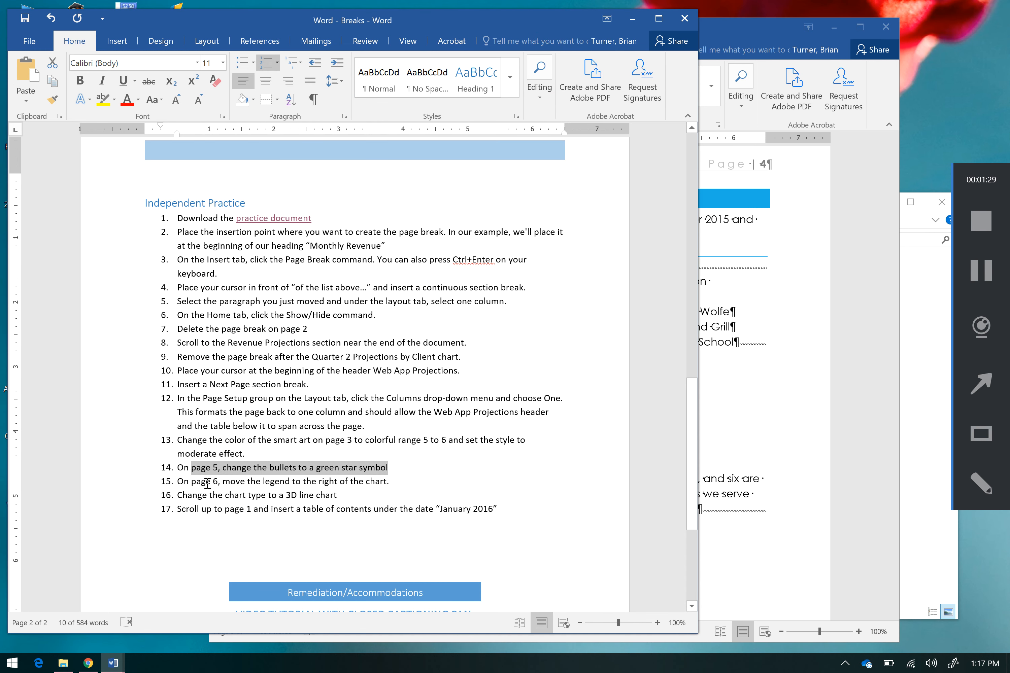
left_click_drag(207, 483, 393, 482)
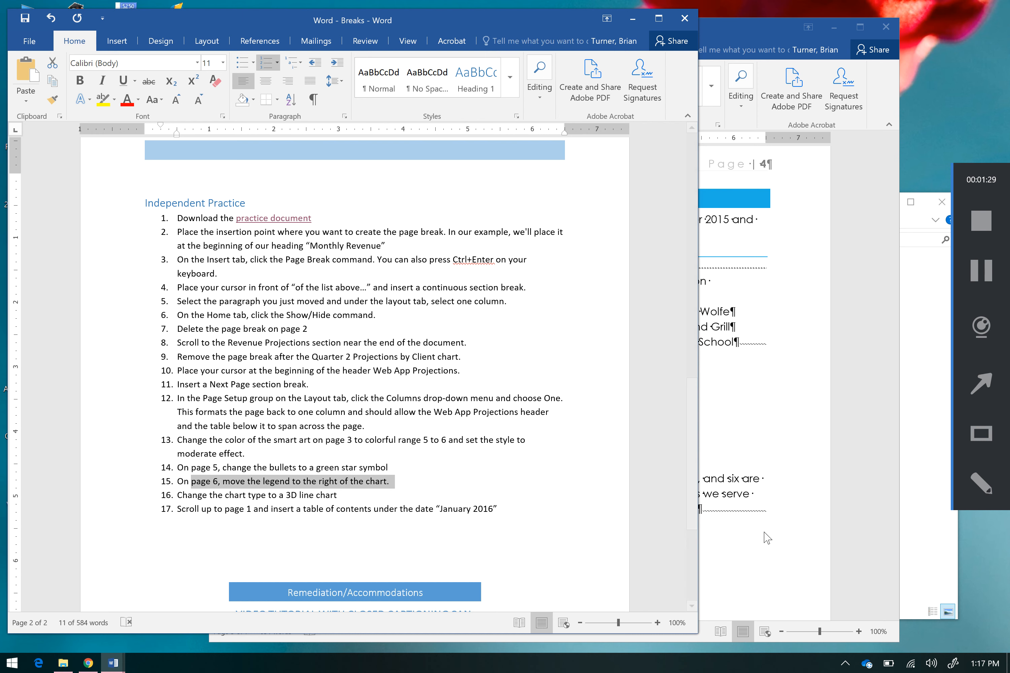
left_click(765, 533)
left_click(892, 559)
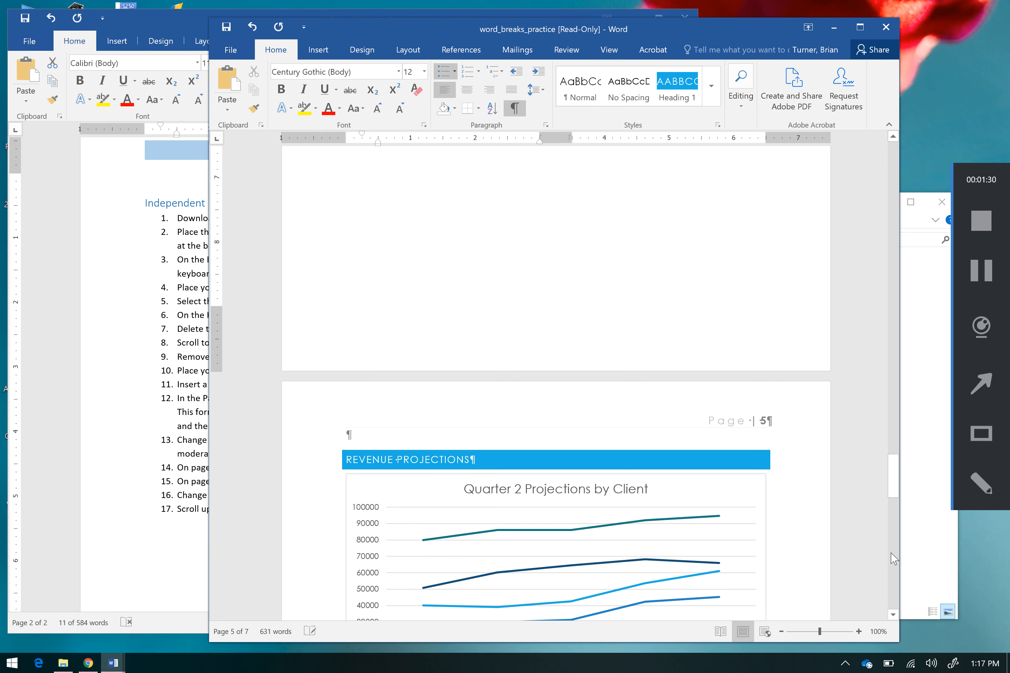
left_click(892, 558)
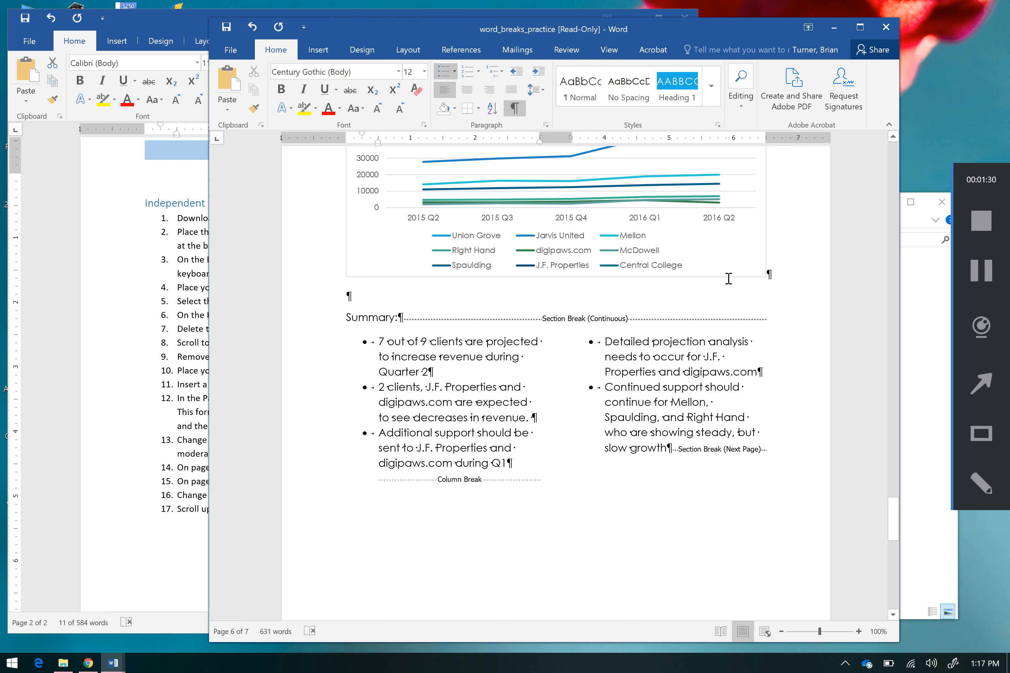
Step: Place the legend of the Quarter 2 Projections by Client chart at the top of the chart
left_click(724, 278)
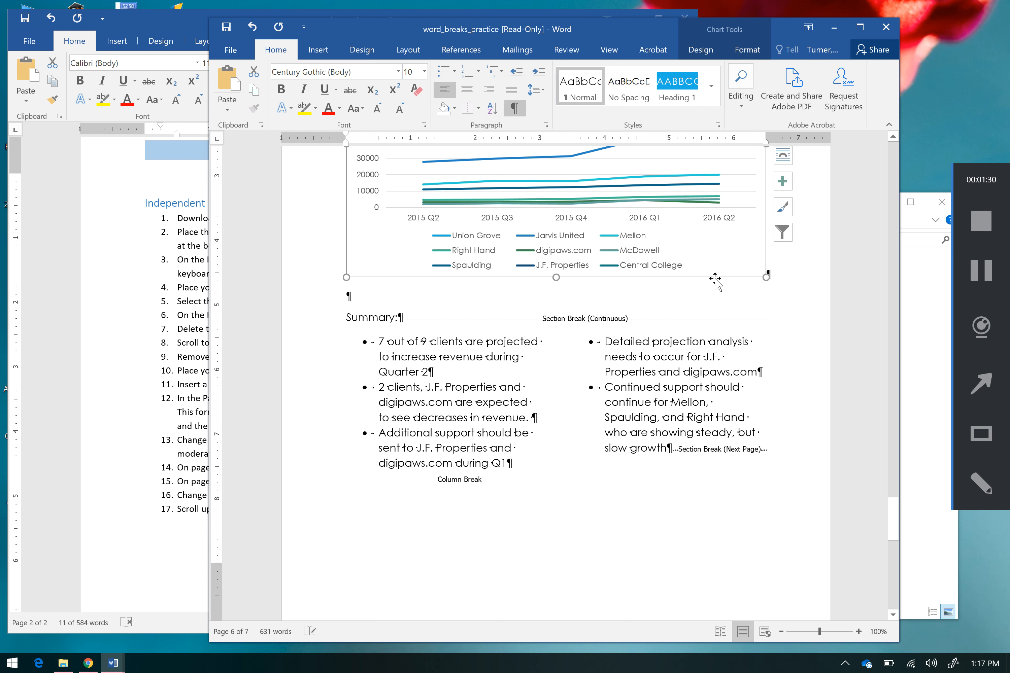
left_click(784, 185)
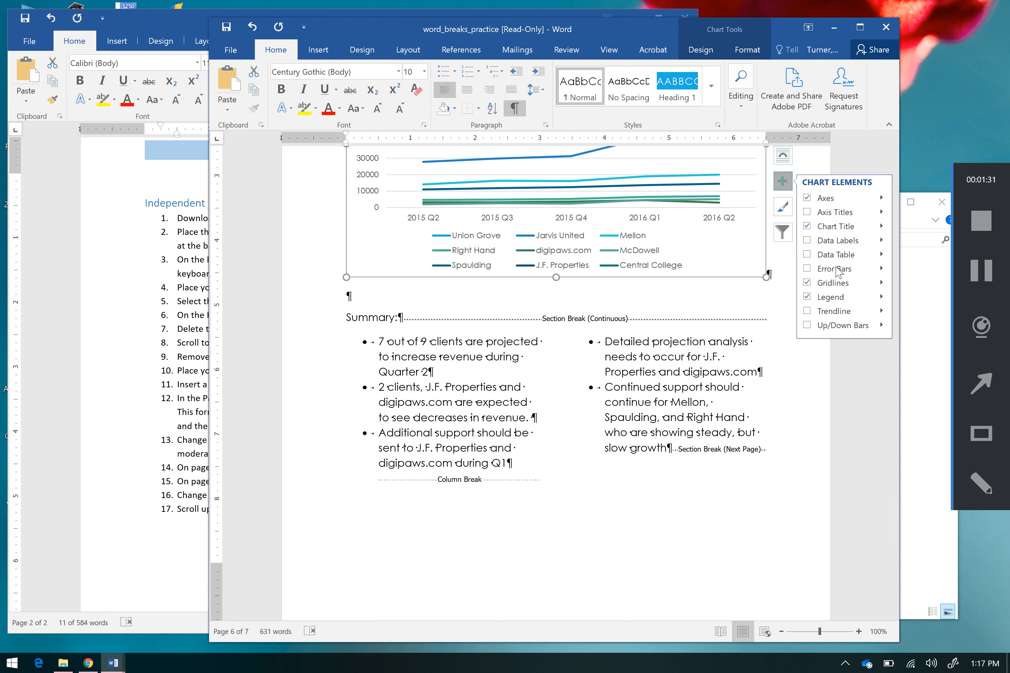
left_click(883, 298)
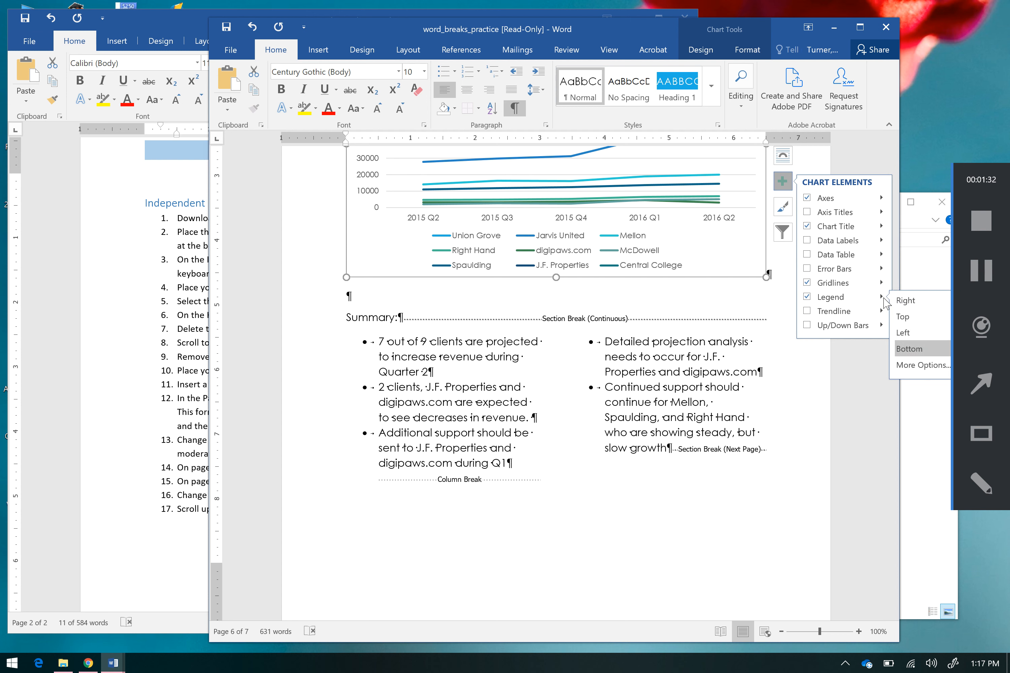
left_click(903, 318)
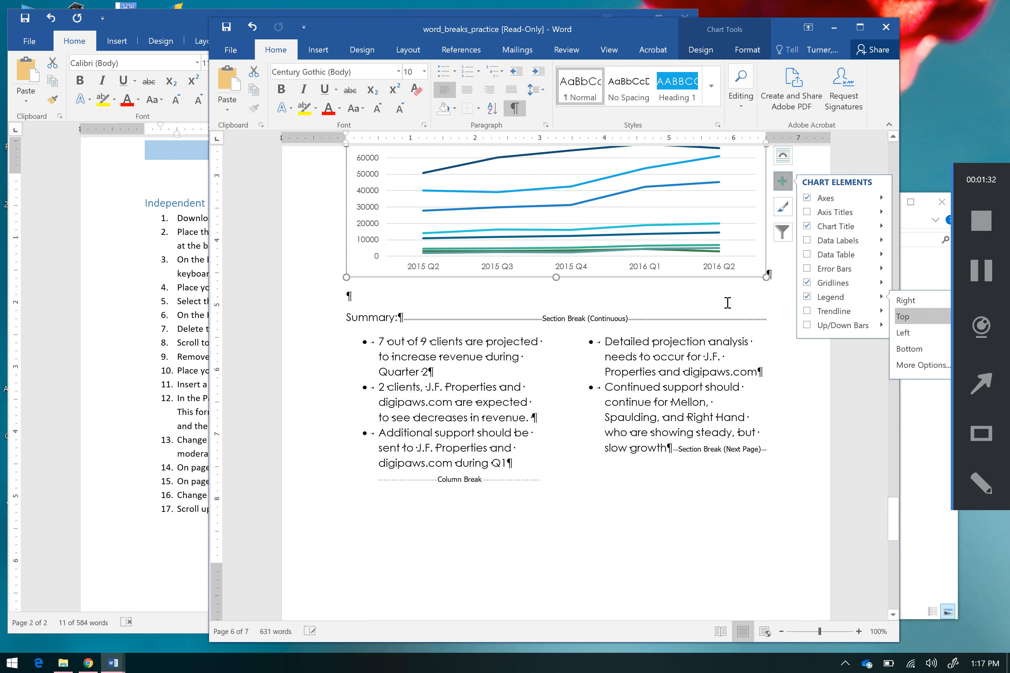
left_click(758, 313)
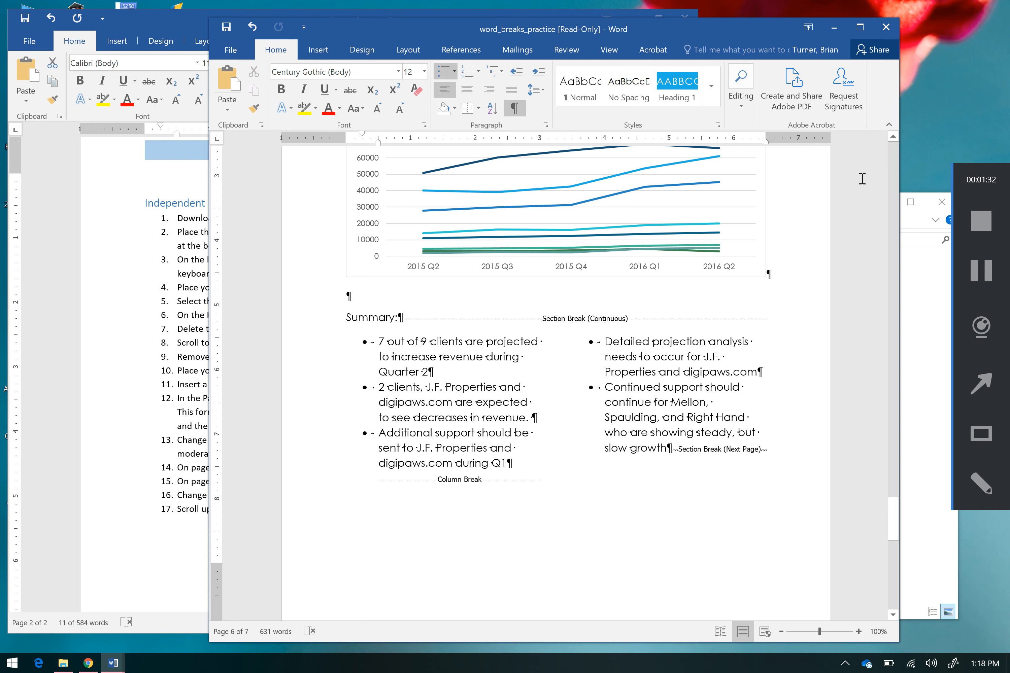
Step: Recheck the lesson plan's fifteenth instruction and move the Quarter 2 Projections by Client chart's legend to the right of the chart
left_click(196, 409)
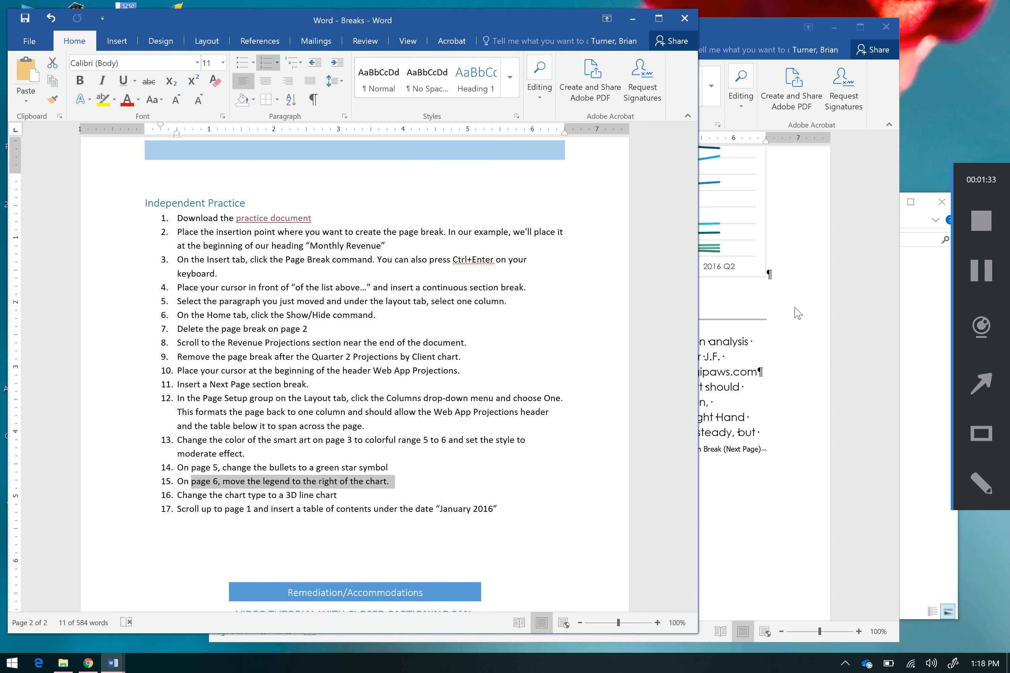
left_click(811, 304)
left_click_drag(894, 506, 895, 479)
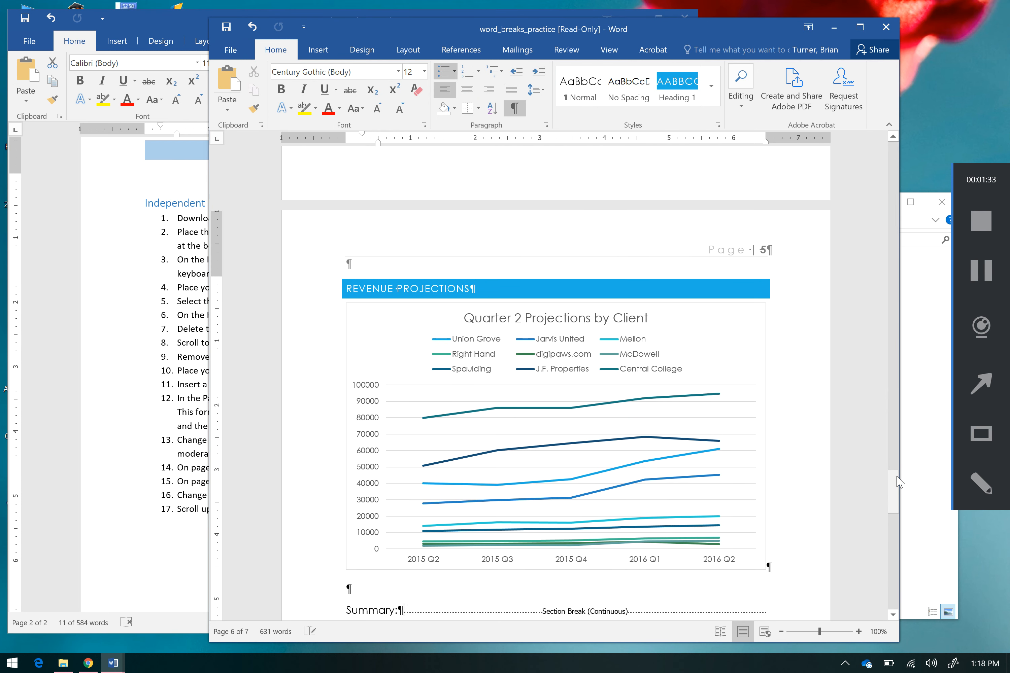
left_click(762, 341)
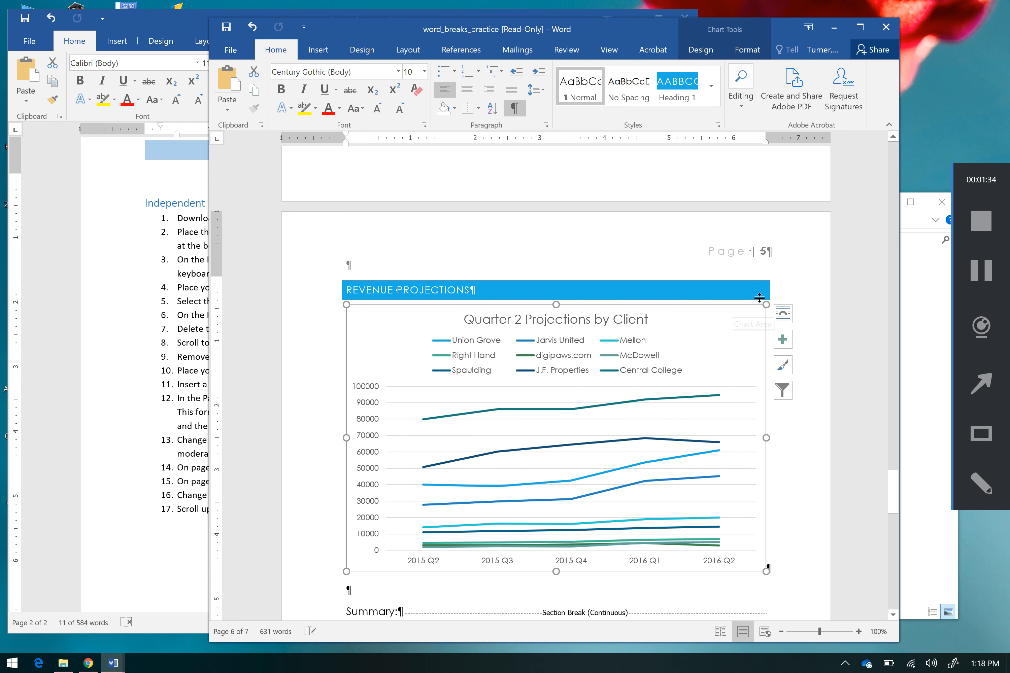
left_click(782, 341)
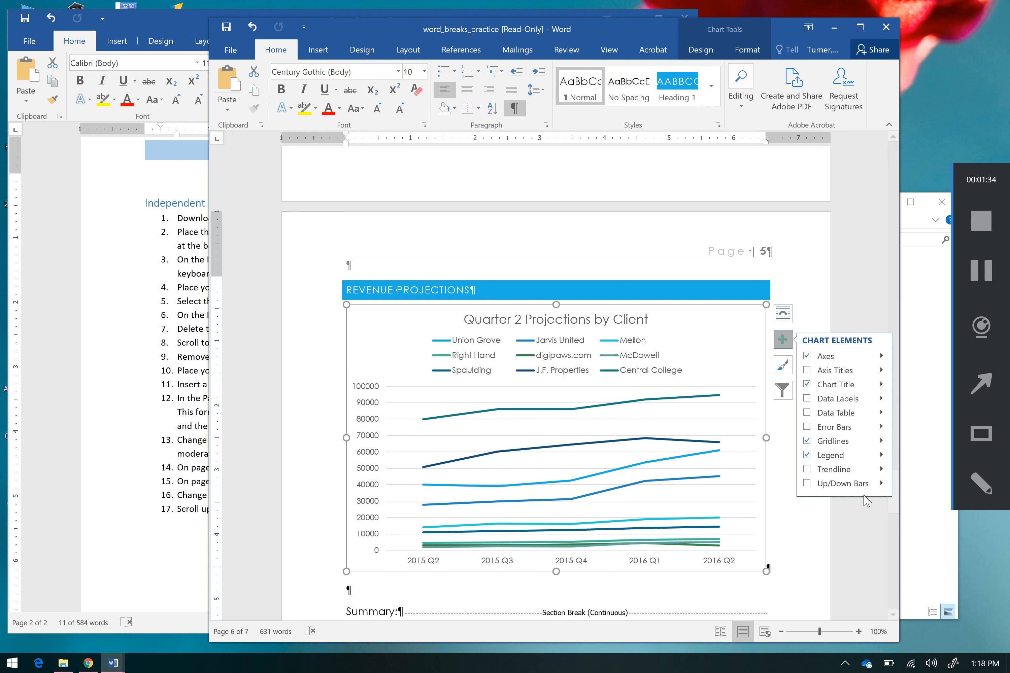
left_click(880, 455)
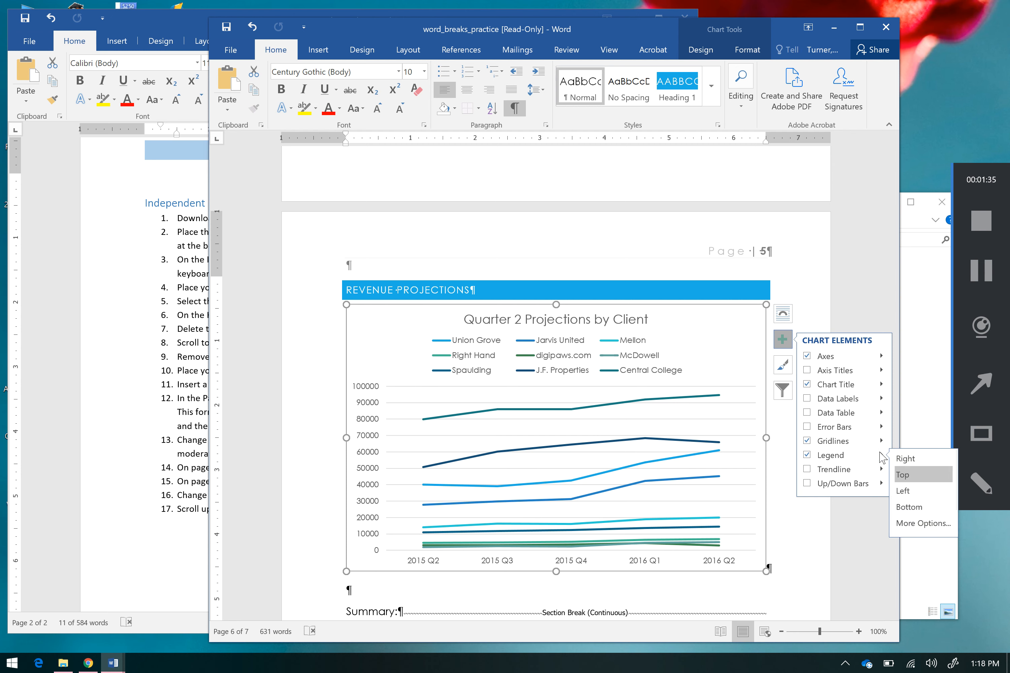
left_click(905, 459)
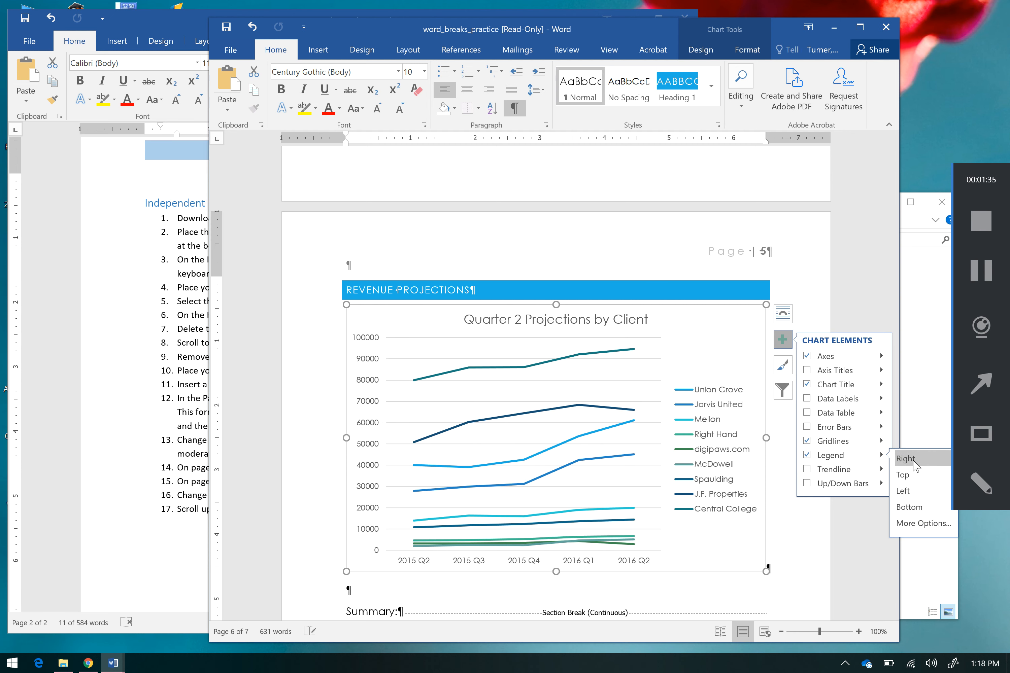
left_click(789, 550)
Step: Check the lesson plan's sixteenth instruction and change the Quarter 2 Projections by Client chart to the 3-D Line type
left_click(188, 429)
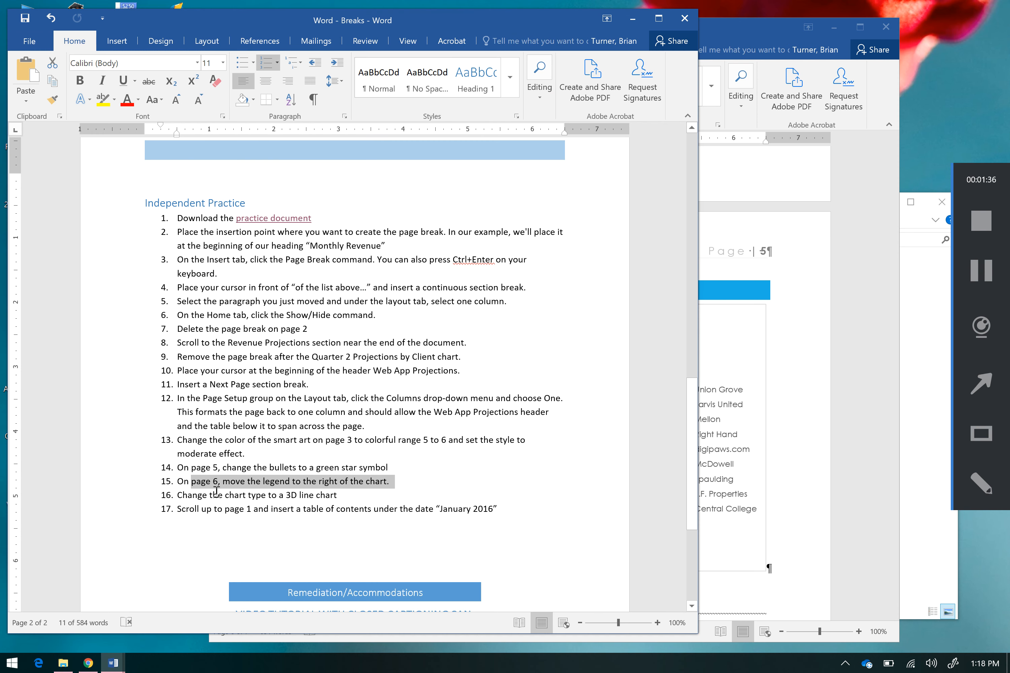
left_click(717, 573)
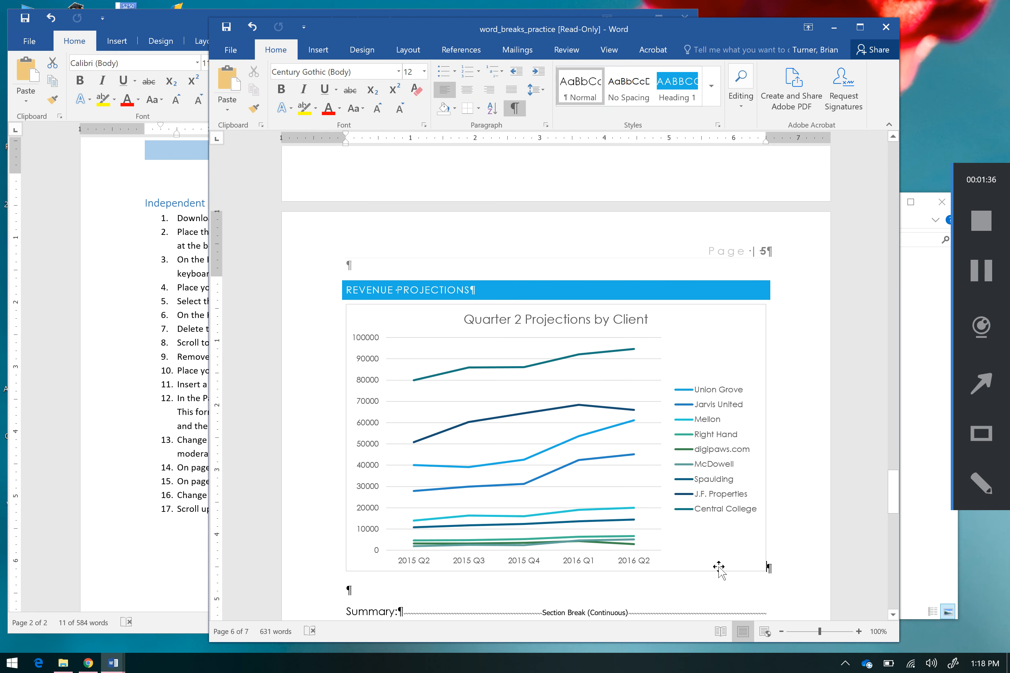
left_click(718, 570)
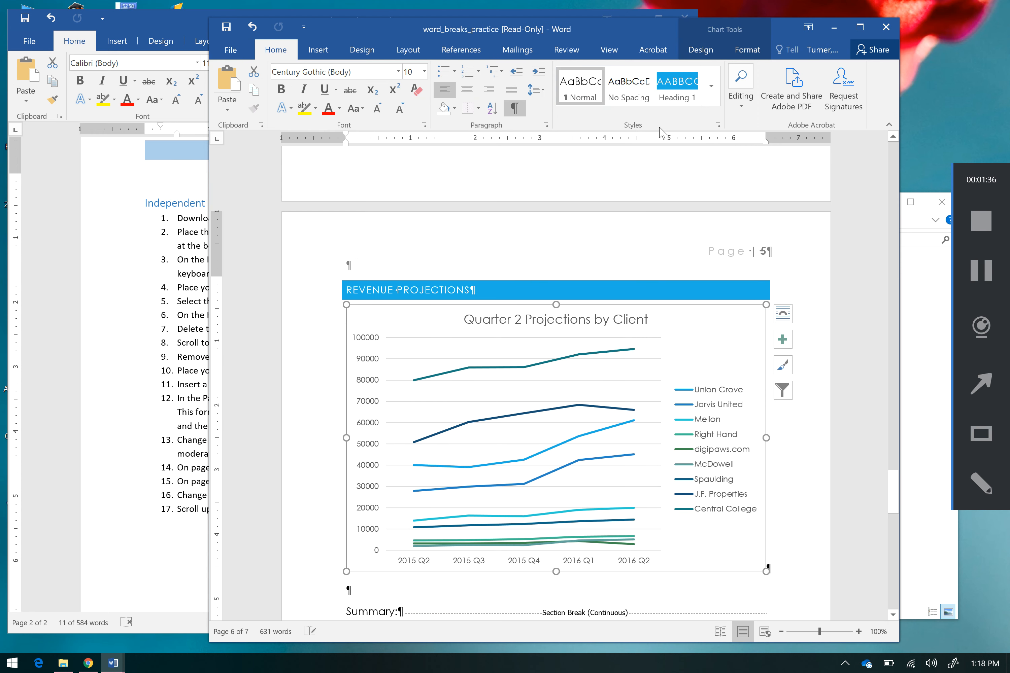
left_click(701, 49)
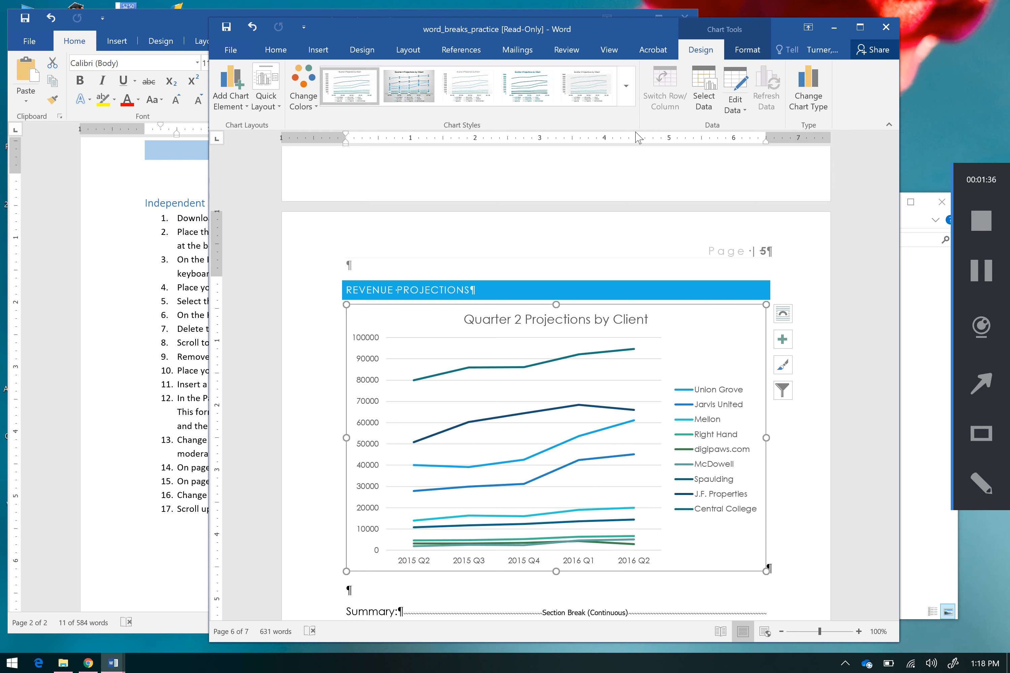
left_click(801, 101)
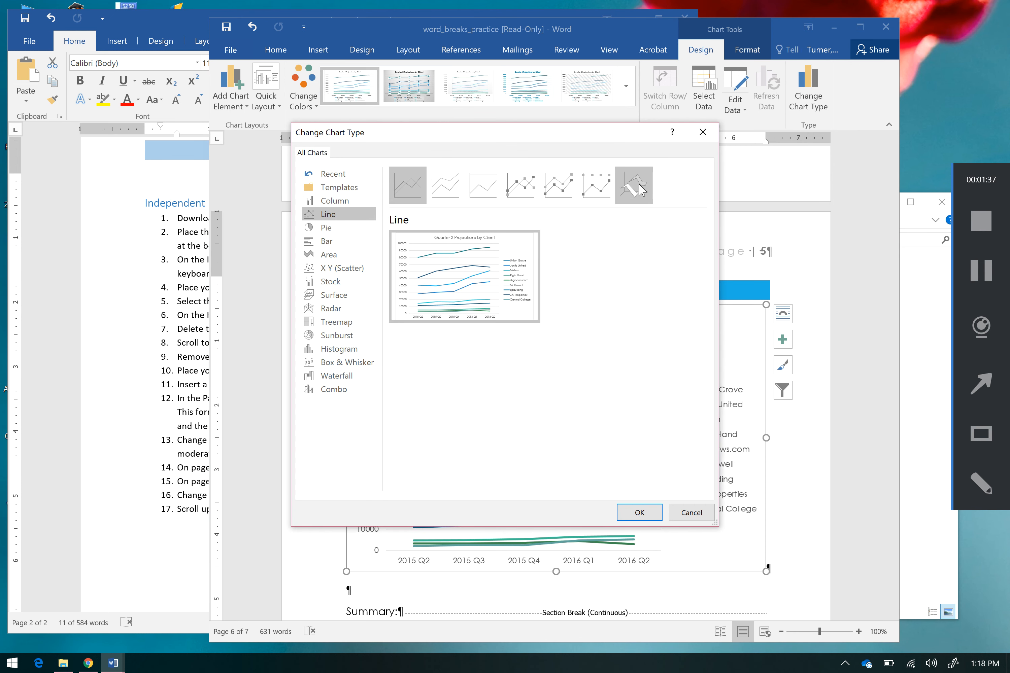
left_click(639, 190)
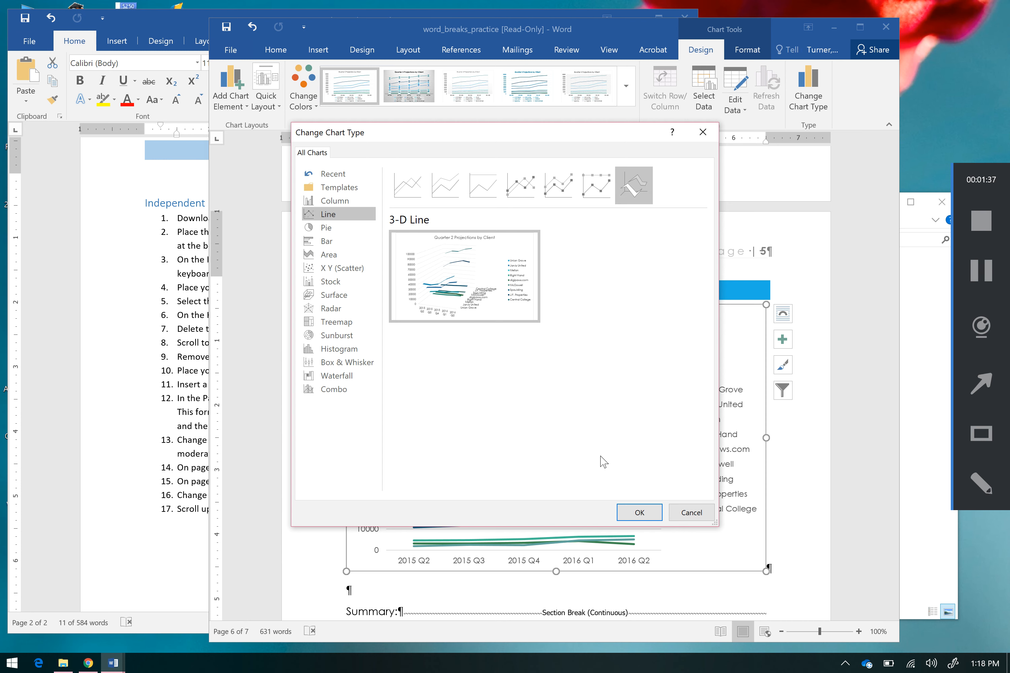
left_click(639, 513)
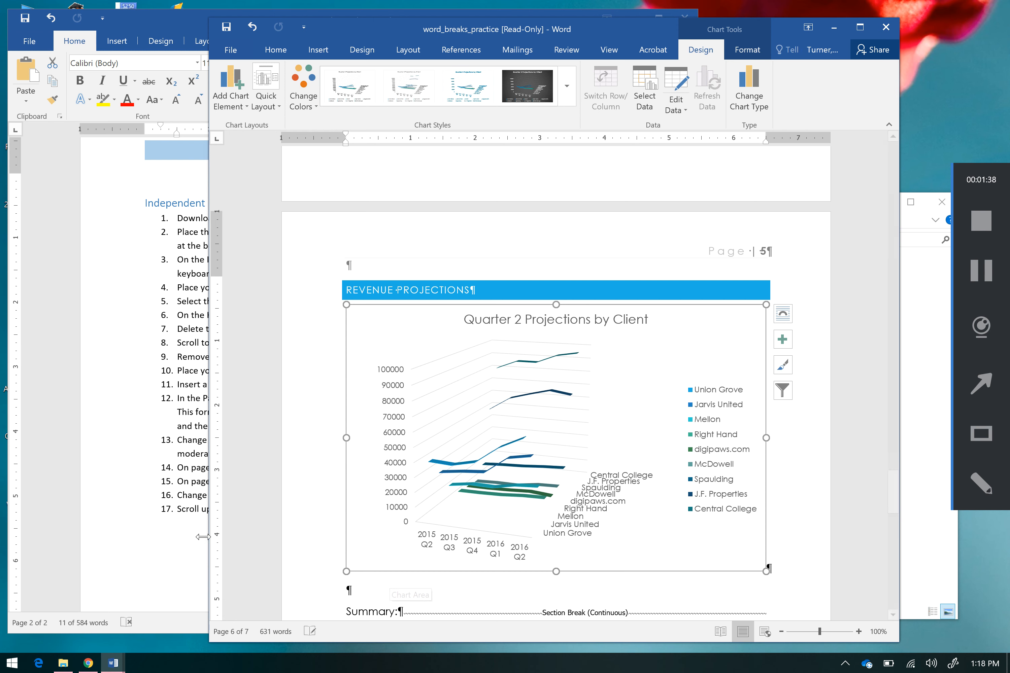
Step: Read the lesson plan's seventeenth instruction, highlight its text and return to the practice report
left_click(184, 492)
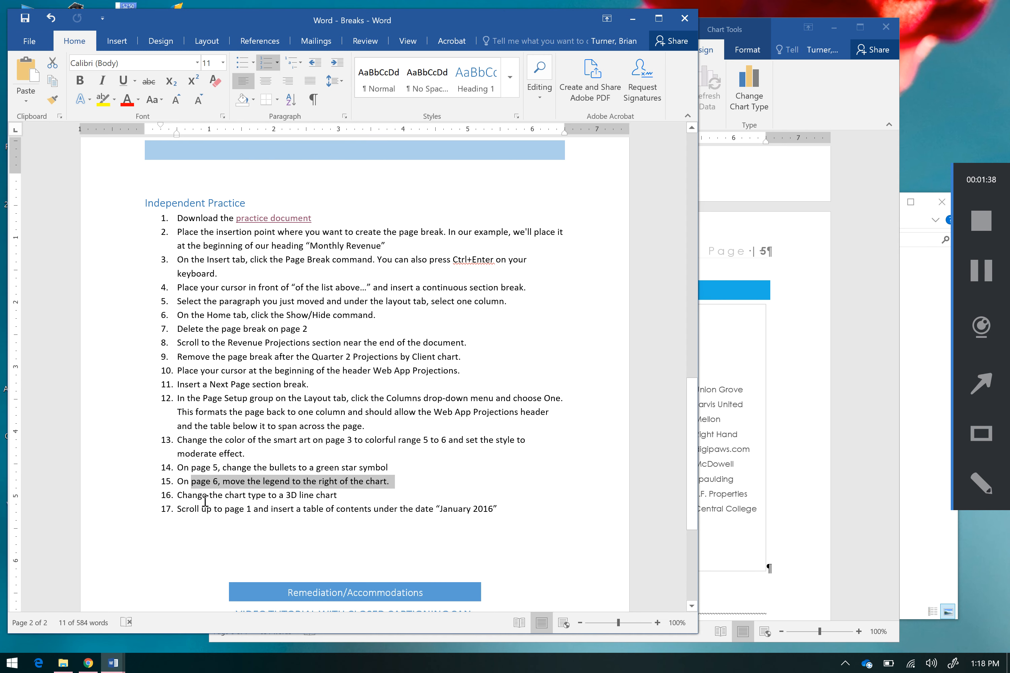
left_click_drag(194, 509, 526, 515)
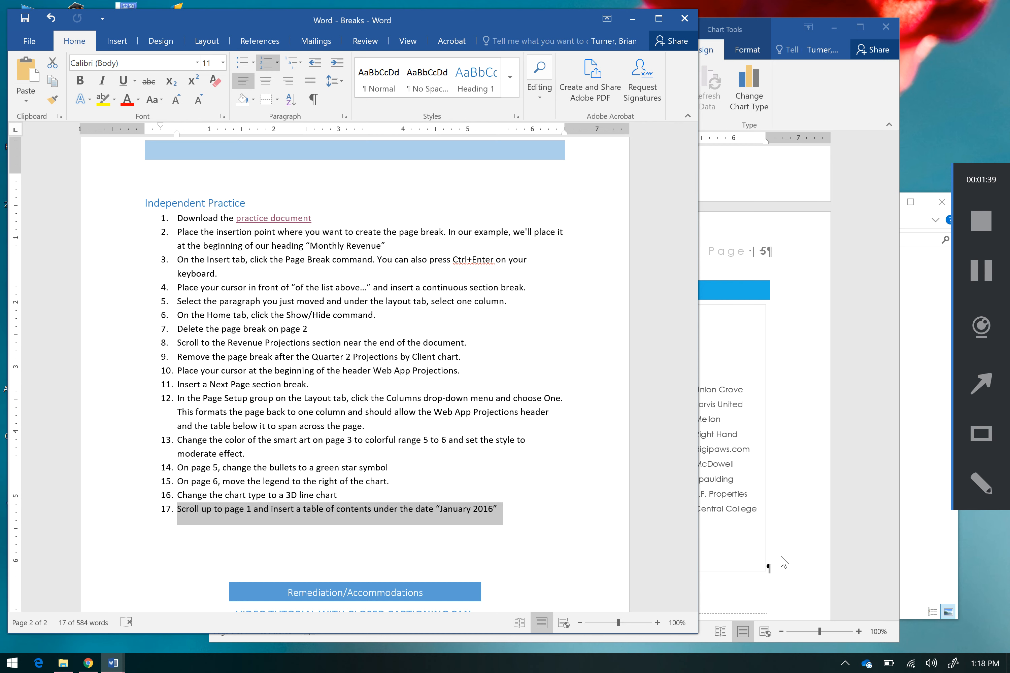
left_click(798, 451)
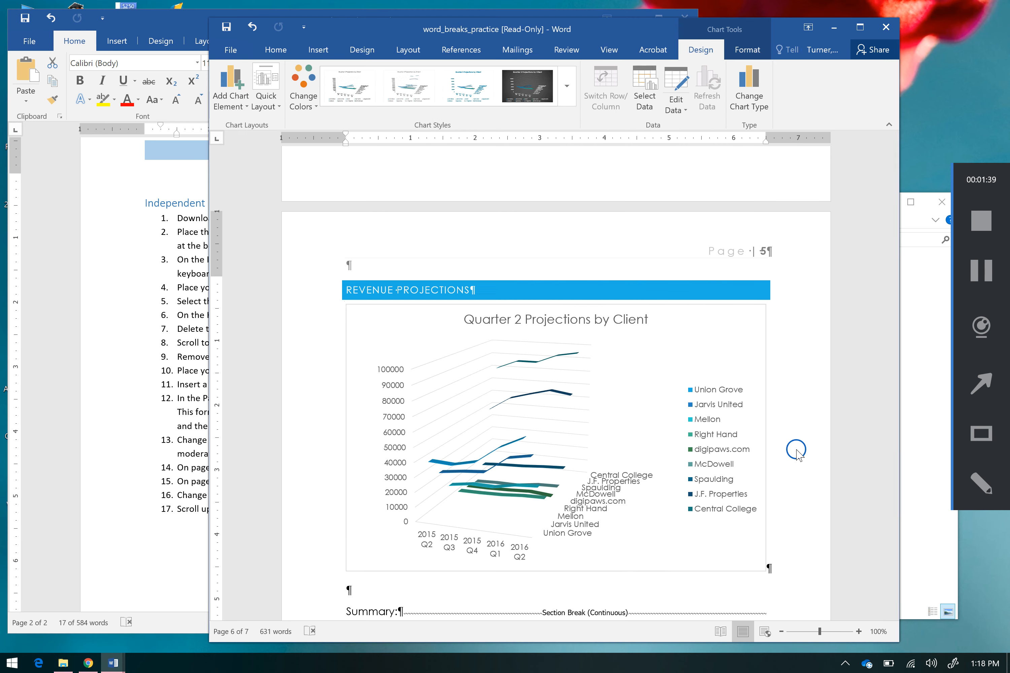
Step: Insert an Automatic Table 1 table of contents in the empty paragraph under the date January 2016 on page 1
left_click(897, 203)
left_click(897, 201)
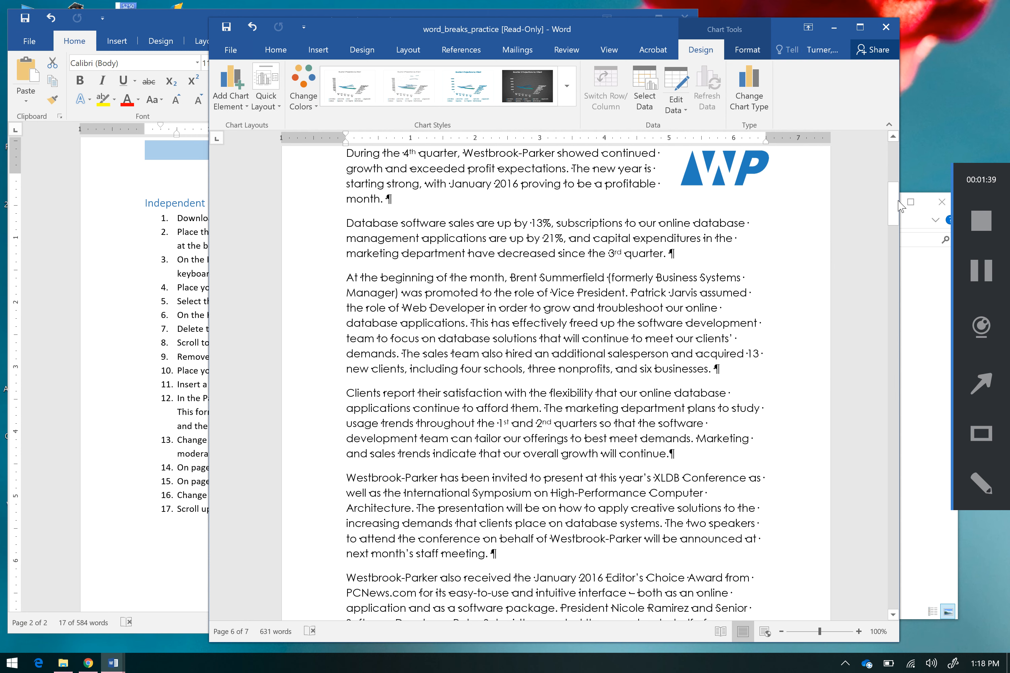
left_click(895, 200)
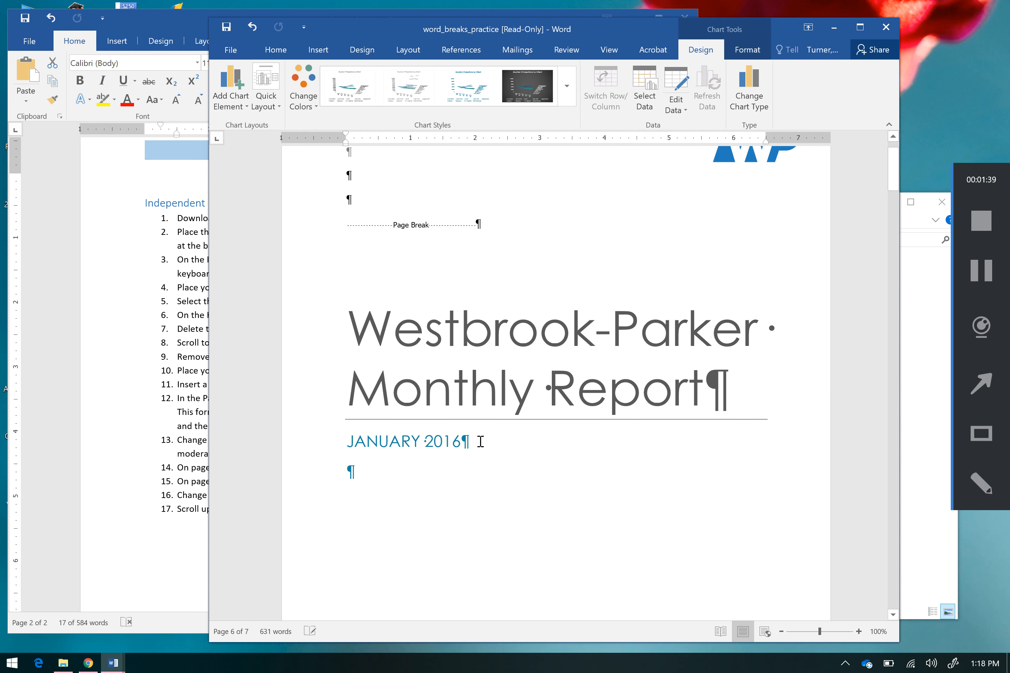
left_click(408, 482)
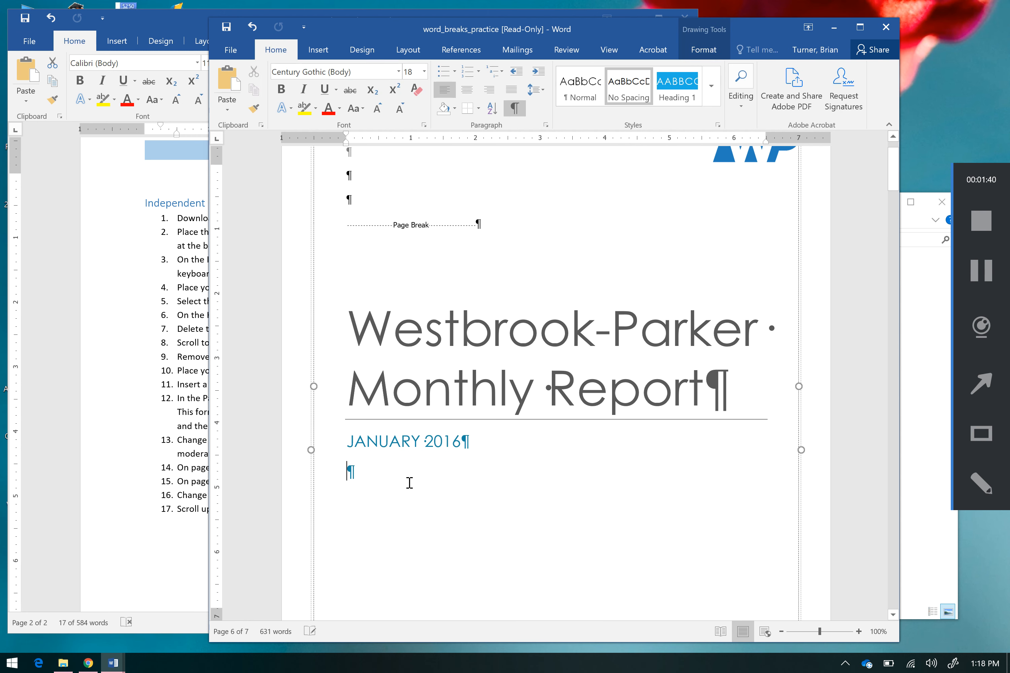
left_click(460, 53)
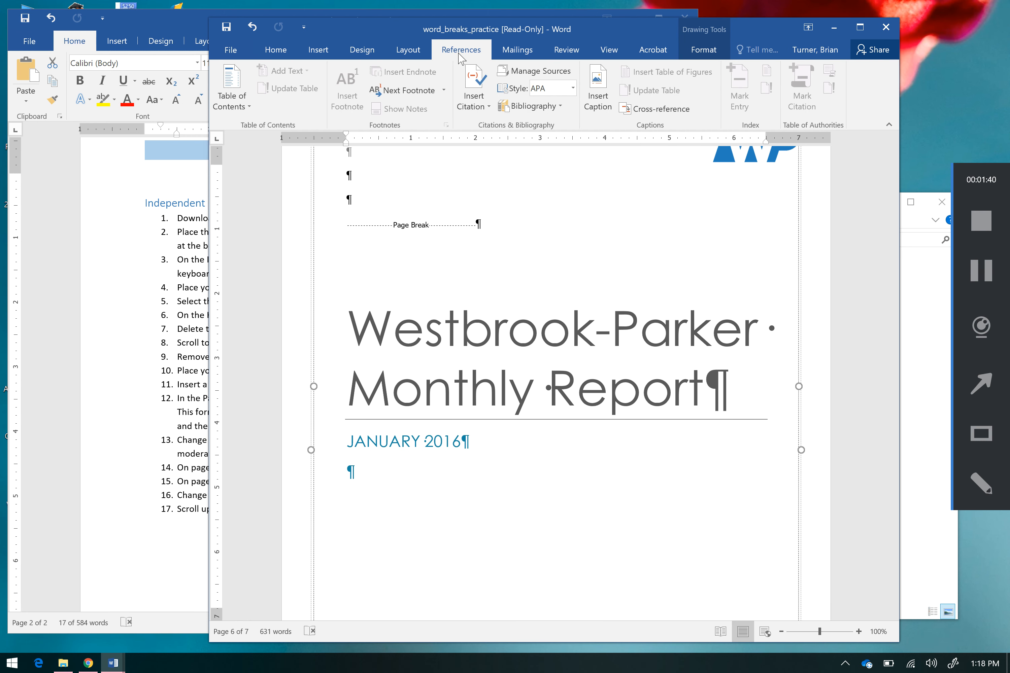
left_click(234, 112)
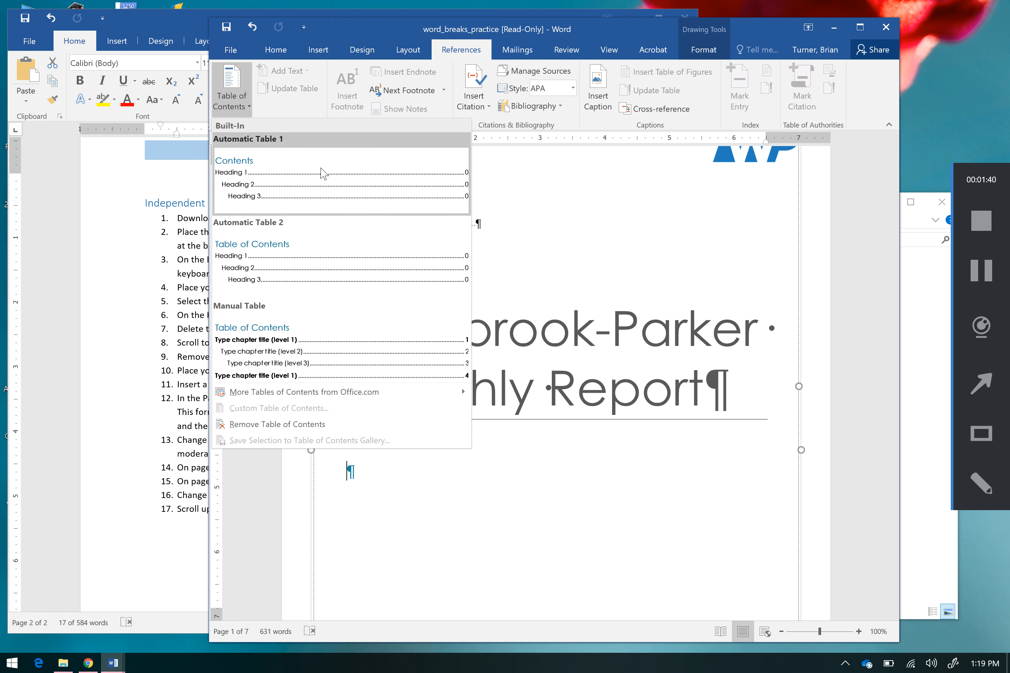
left_click(326, 191)
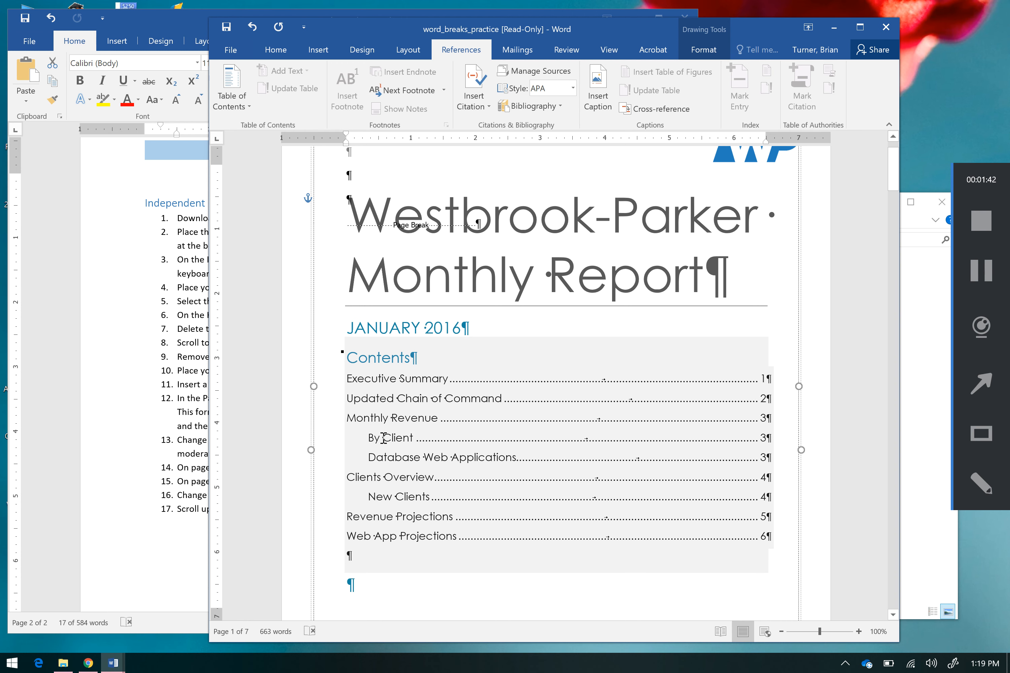
Step: Test the Clients Overview link in the table of contents and go back to the contents on page 1
left_click(396, 477, "ctrl")
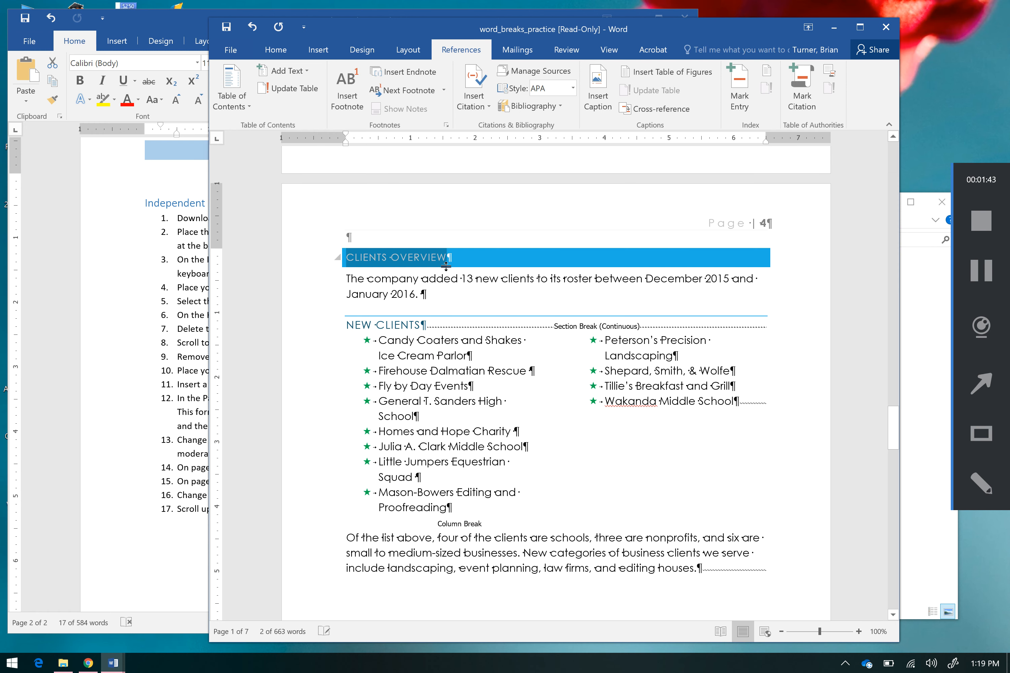
left_click(548, 485)
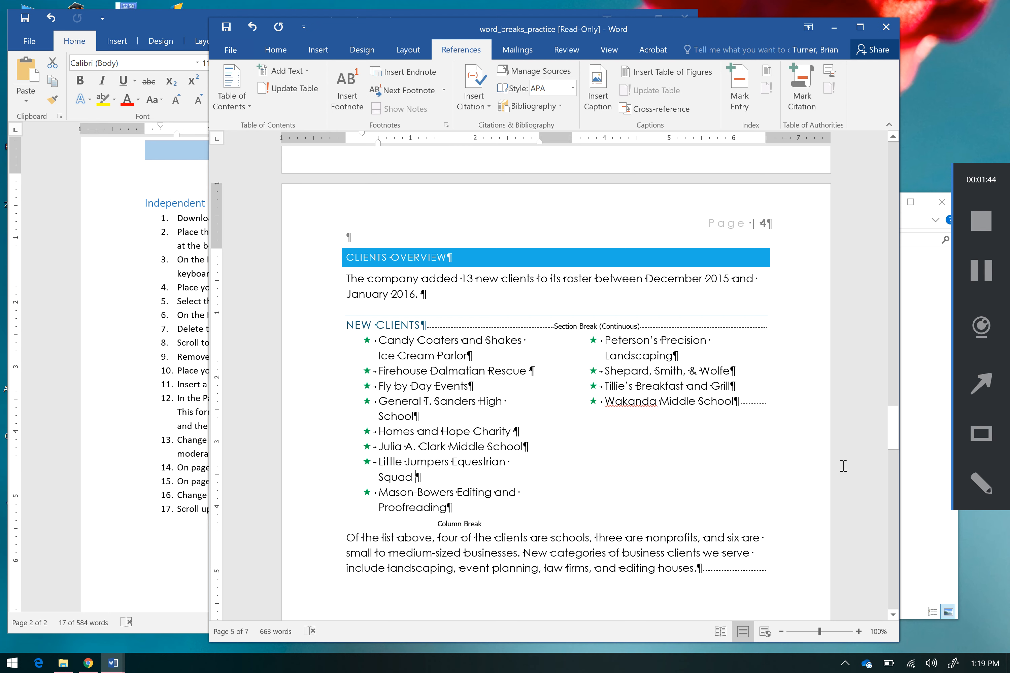
left_click_drag(895, 439, 891, 209)
scroll(895, 194, "up", 10)
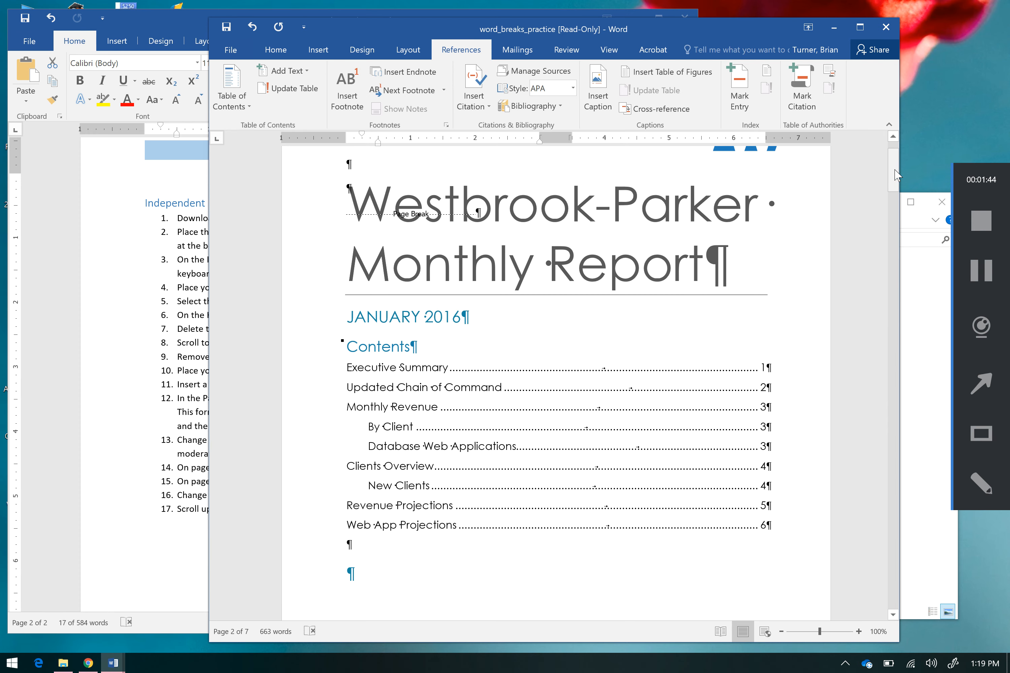
scroll(895, 175, "up", 2)
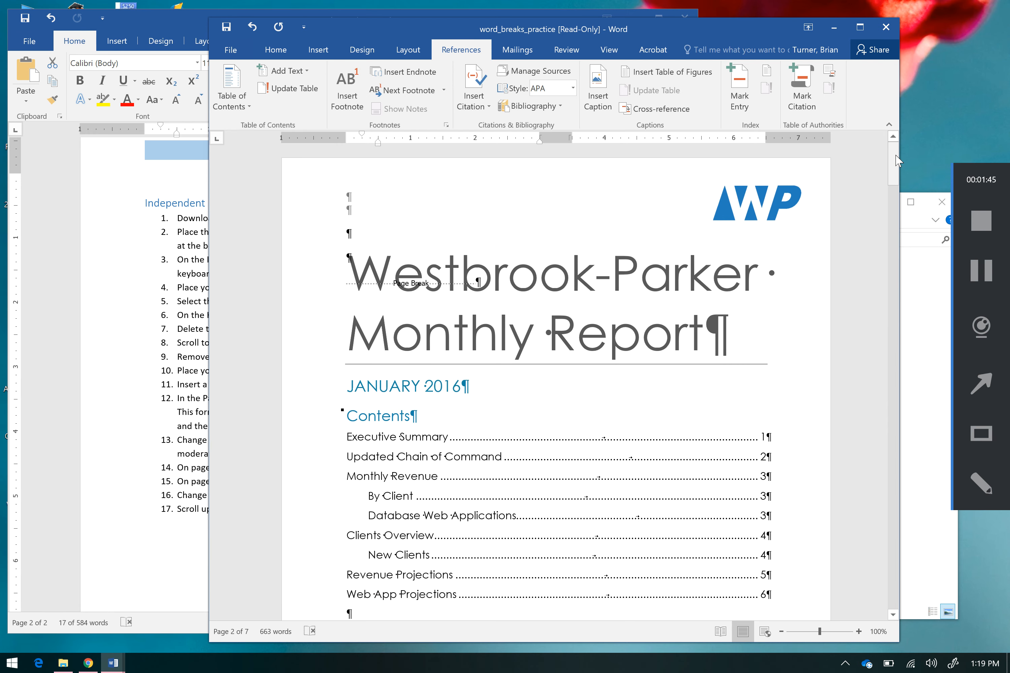
left_click_drag(895, 172, 895, 272)
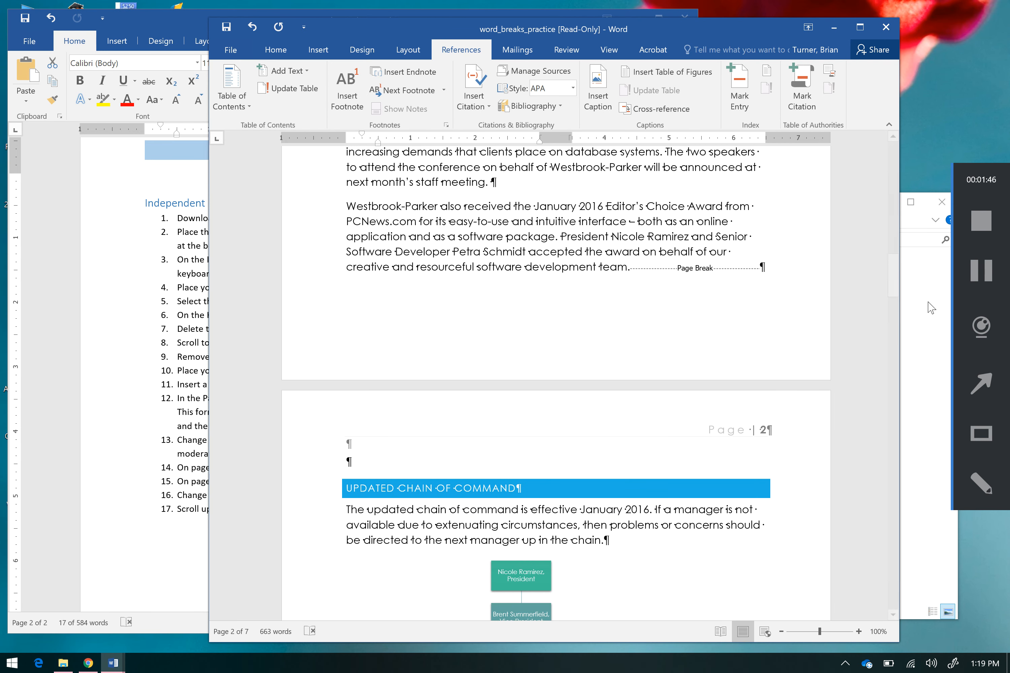
left_click(981, 326)
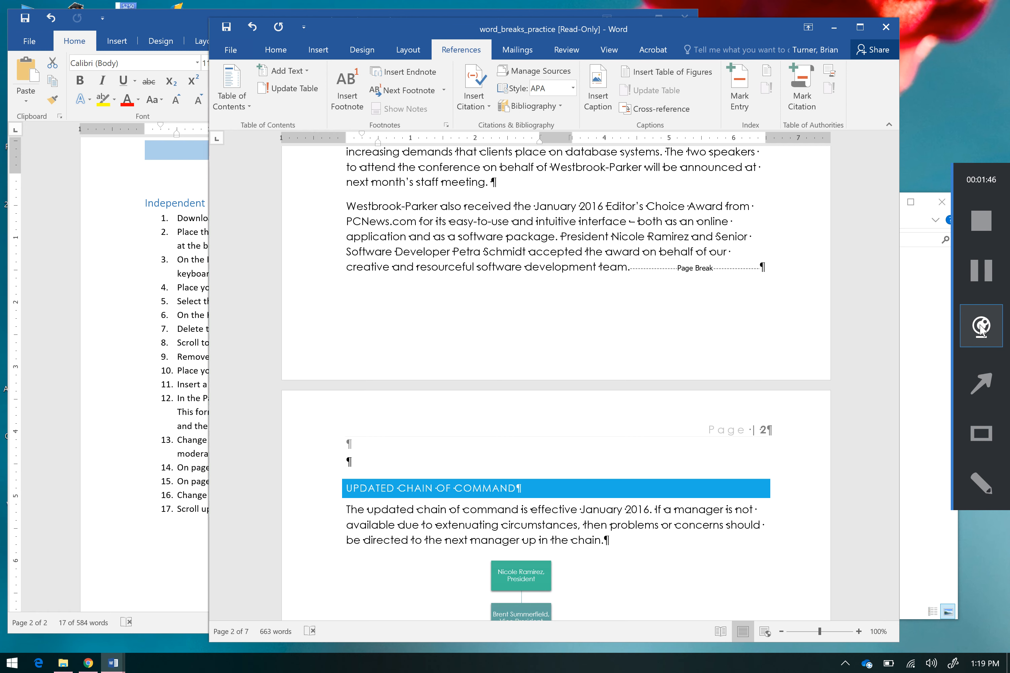